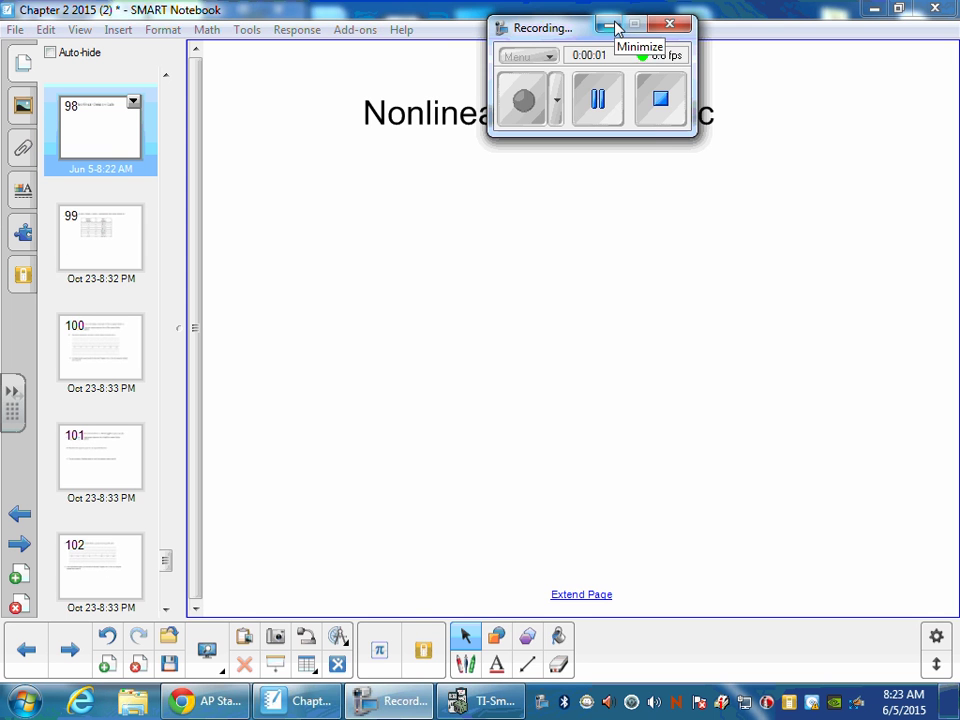
- Page past the pizza data table on page 99 to the regression questions on page 100
click(614, 26)
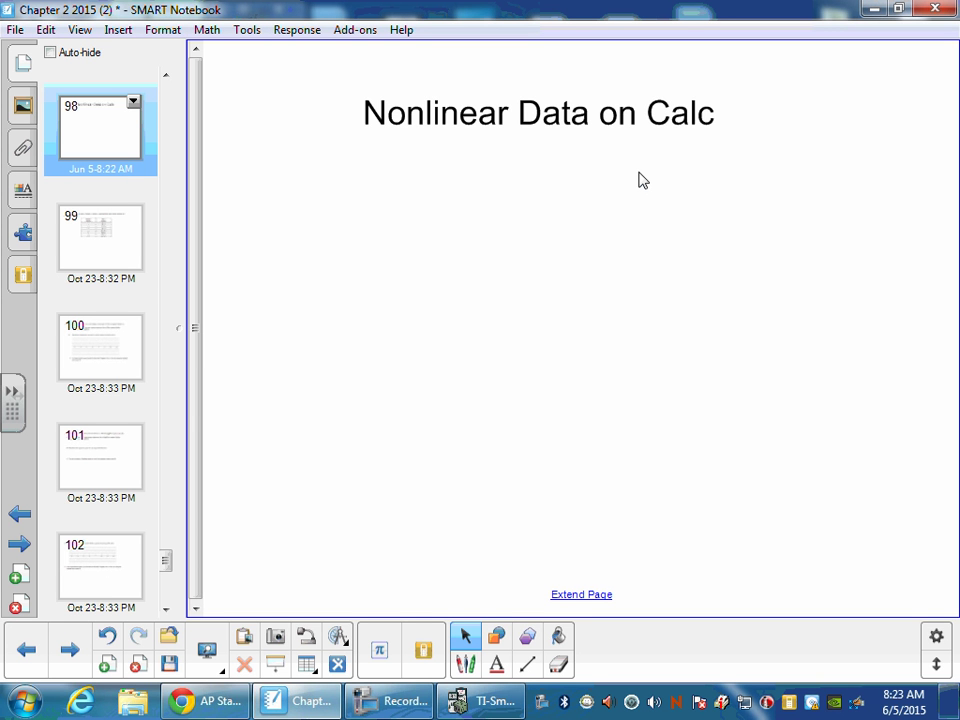
key(Page_Down)
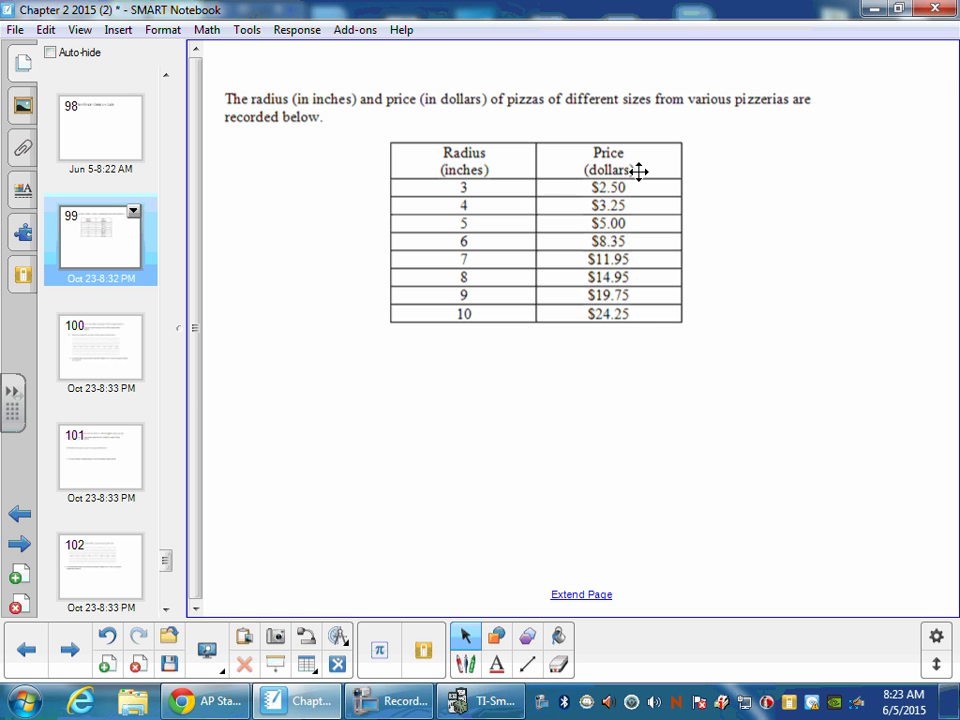
key(Page_Down)
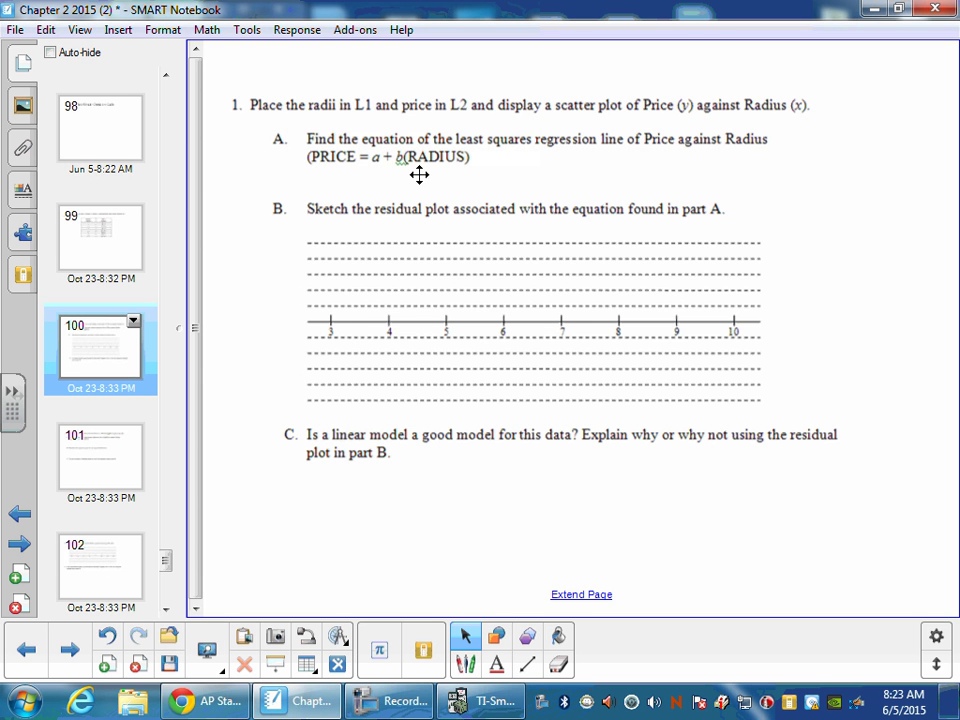
- Run LinReg(a+bx) on L1, L2 (a=-9.503571429, b=3.192857143) and paste the result onto page 100
click(487, 701)
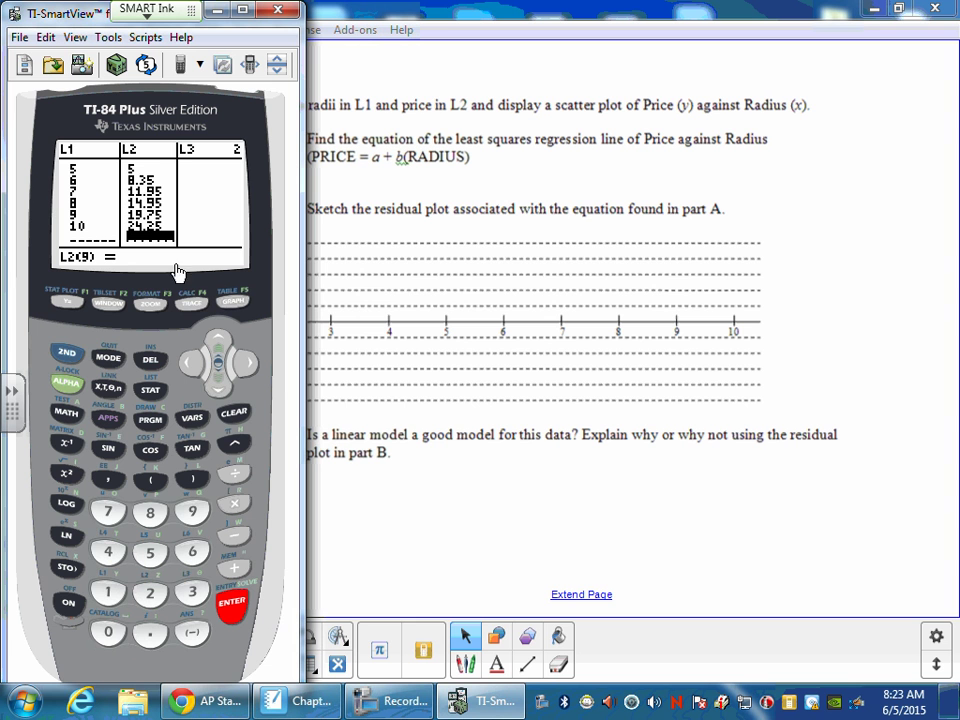
click(66, 352)
click(108, 357)
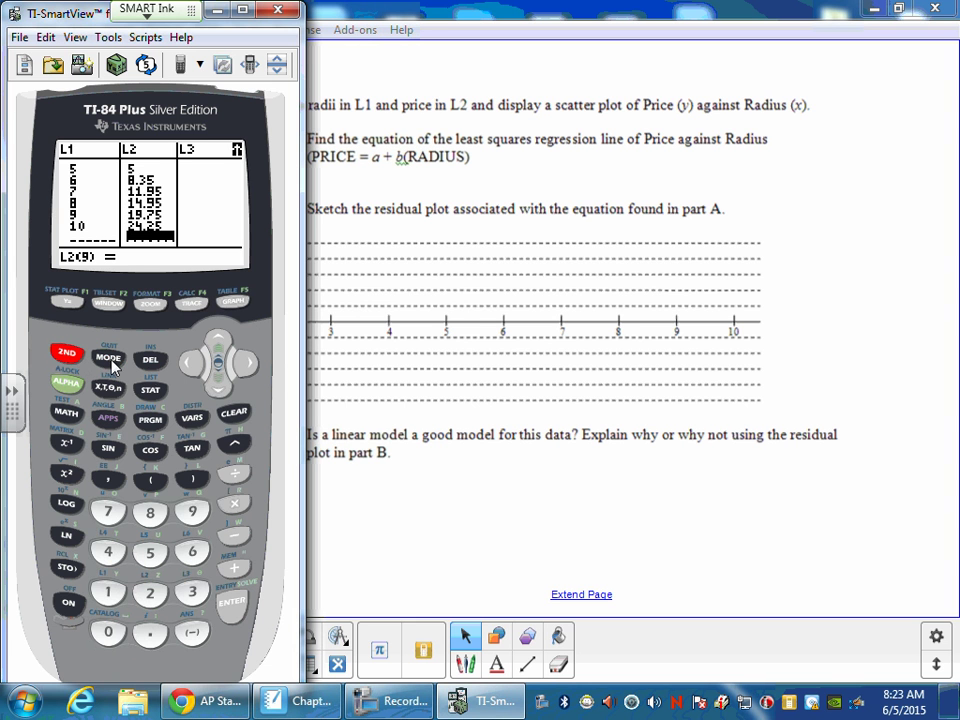
click(150, 389)
click(246, 363)
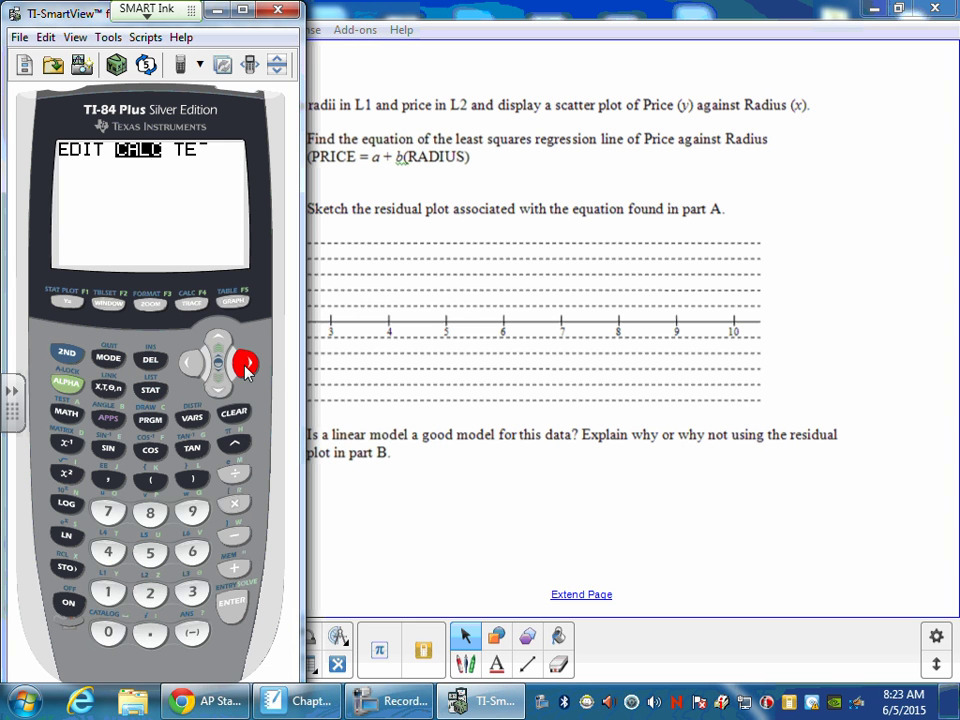
key(4)
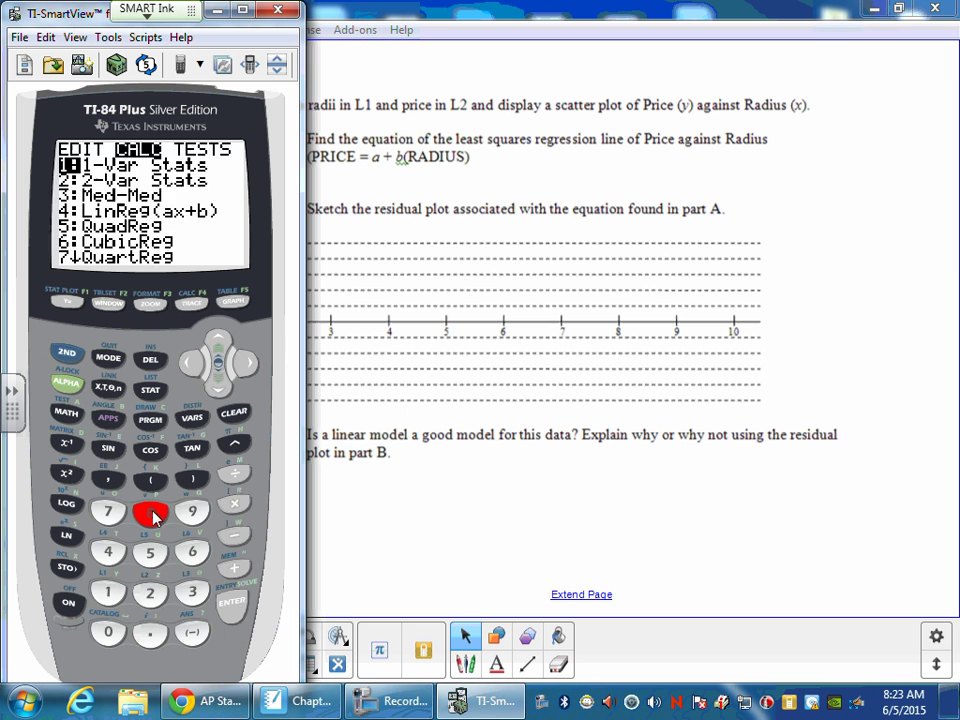
click(216, 386)
double_click(216, 386)
click(216, 386)
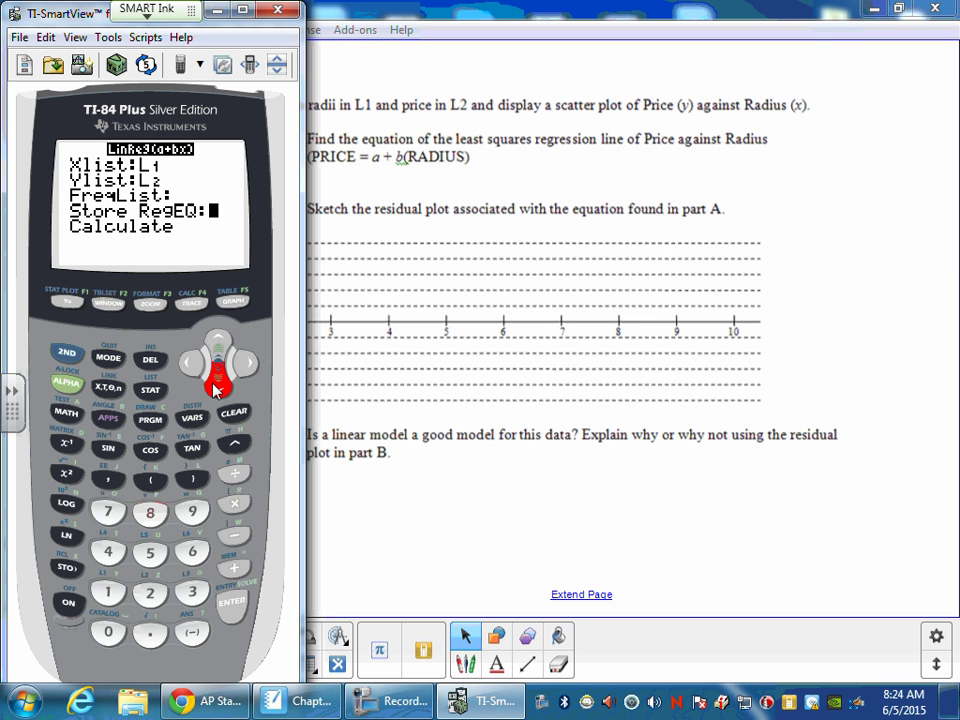
click(216, 386)
click(231, 603)
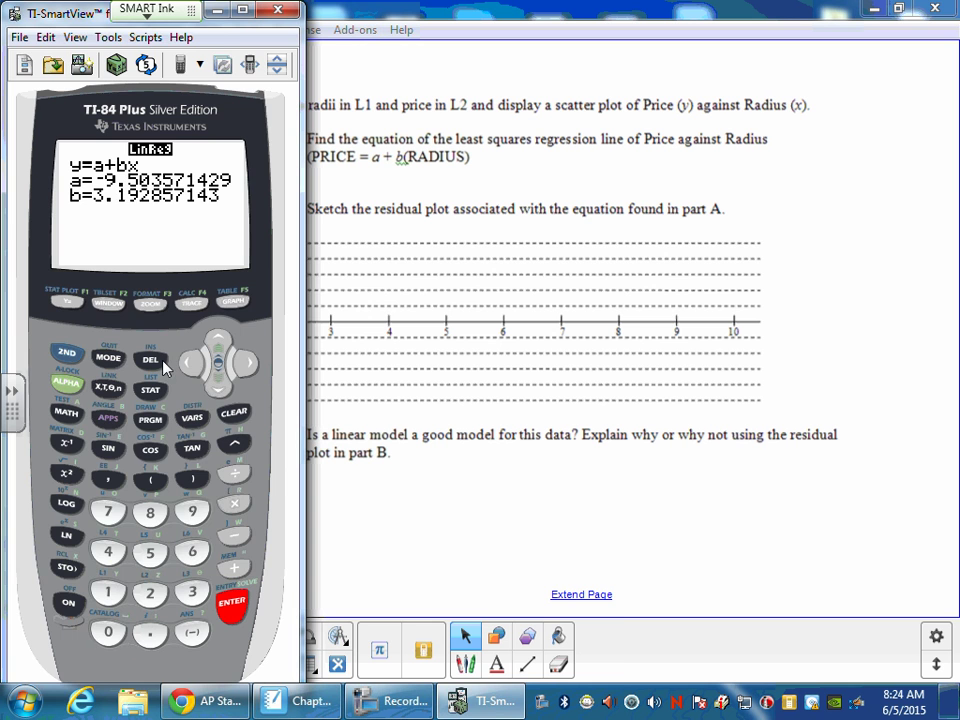
drag(94, 154, 845, 248)
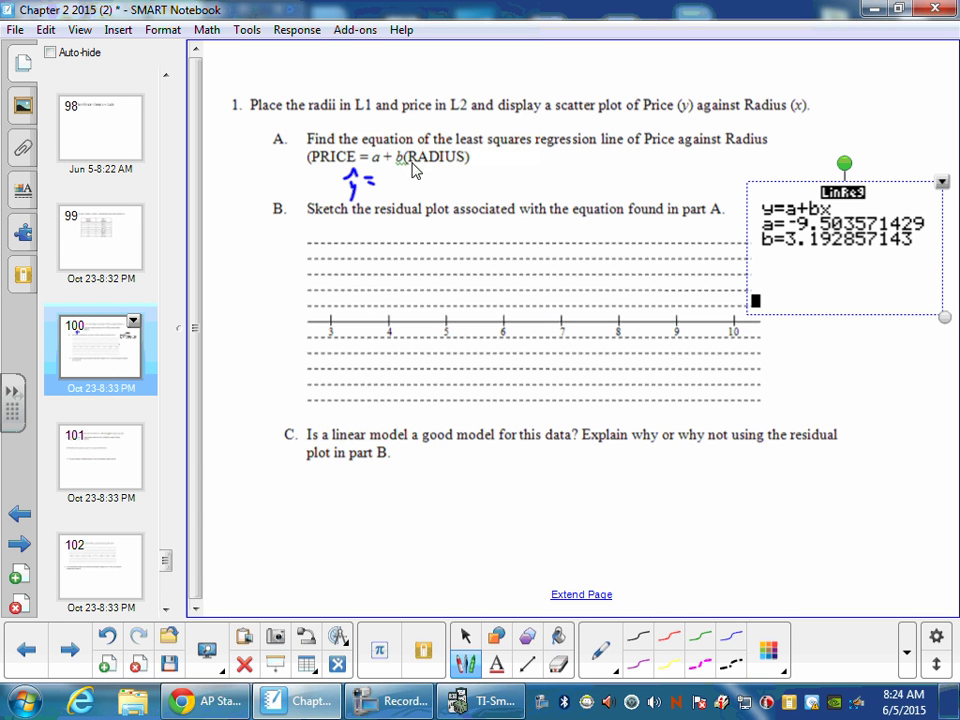
- Handwrite ŷ = -9.5 + 3.2x under part A
drag(386, 182, 394, 182)
drag(451, 178, 465, 178)
mouse_move(458, 172)
mouse_down()
mouse_move(458, 185)
mouse_move(514, 187)
mouse_up()
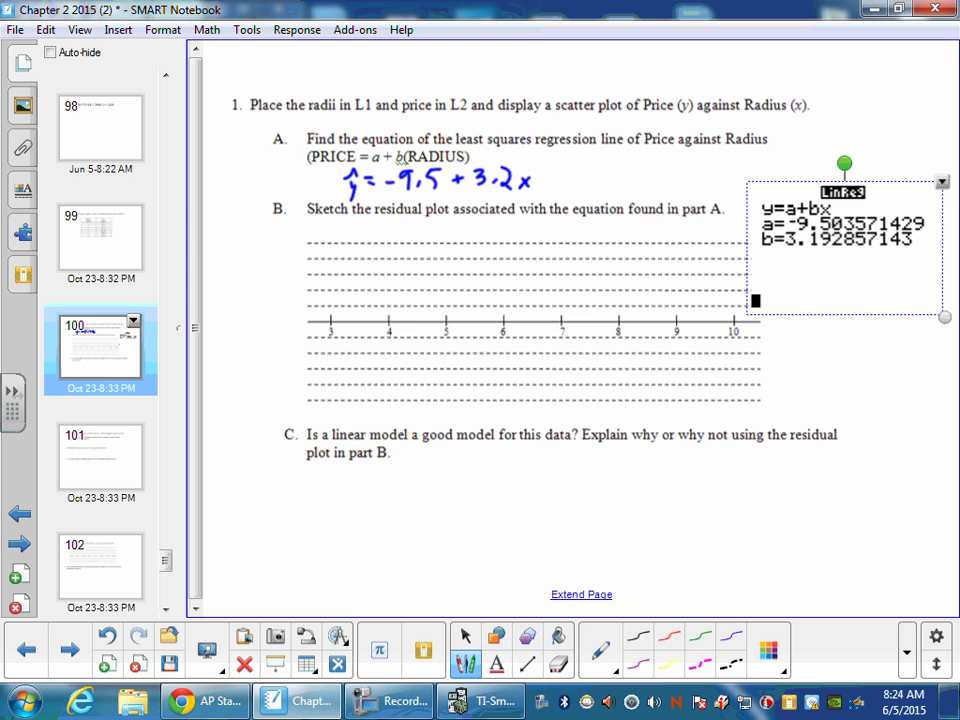
- After rechecking the pizza table on page 99, write x = radius and ŷ = predicted price
click(122, 259)
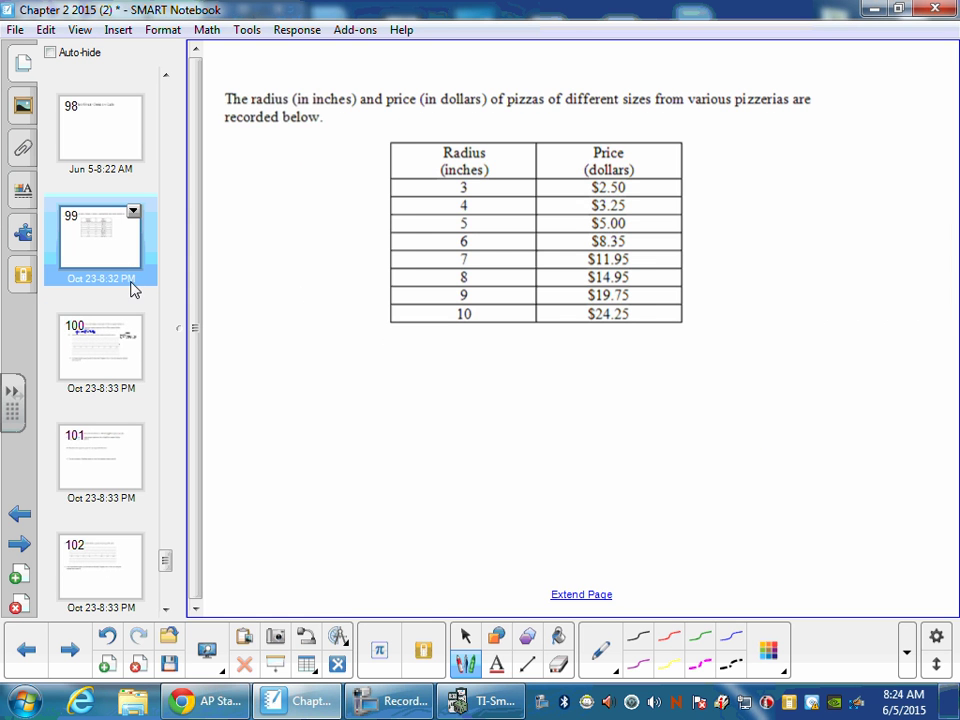
click(127, 345)
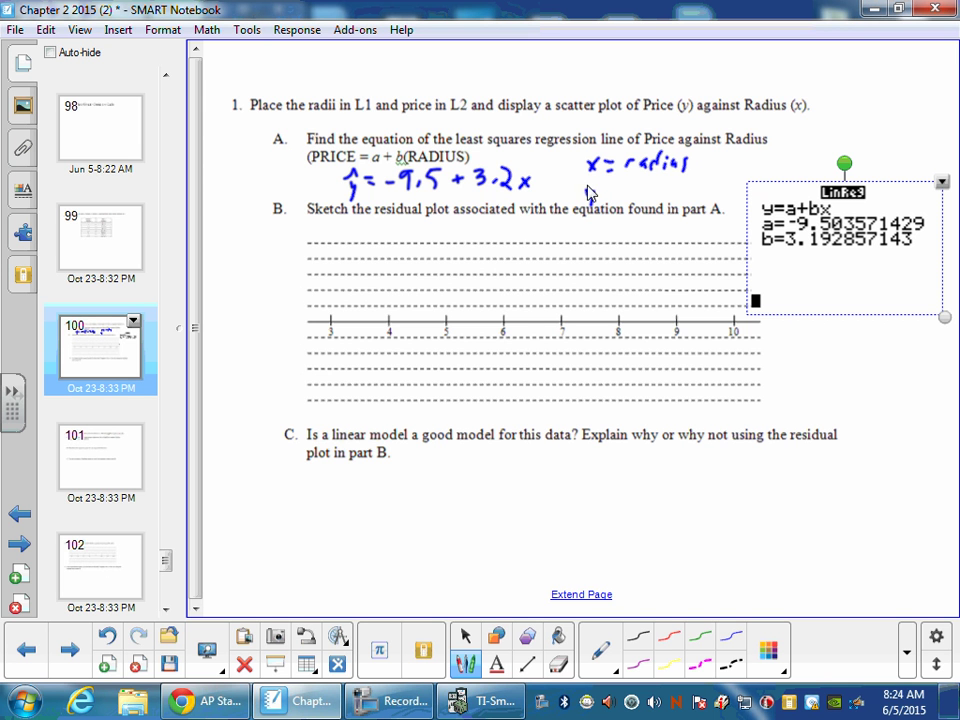
click(97, 235)
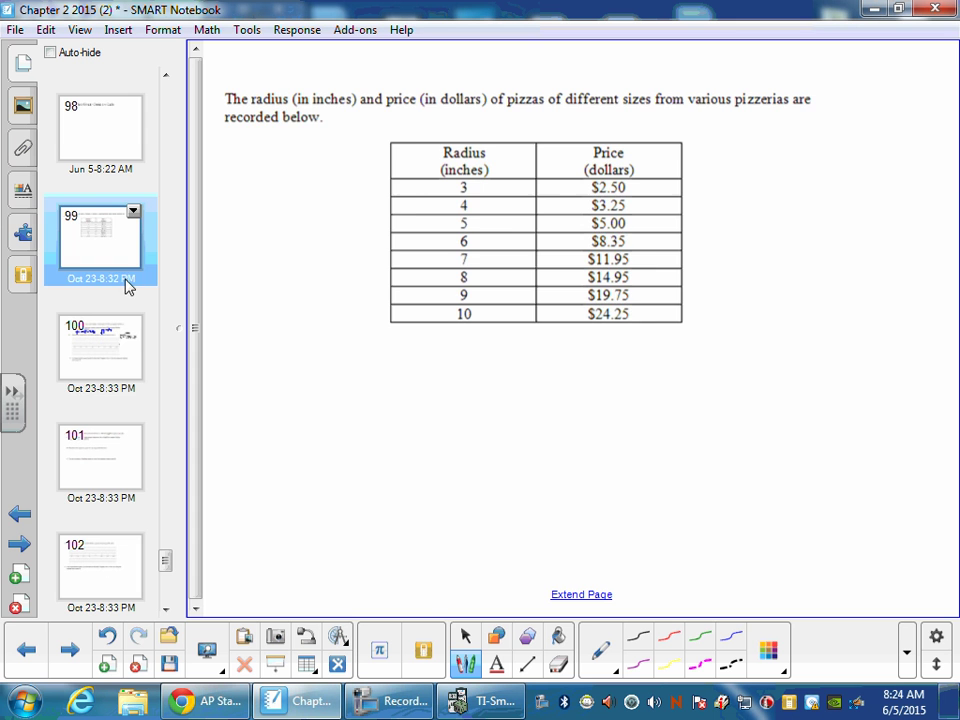
click(121, 349)
mouse_move(624, 187)
mouse_down()
mouse_move(625, 198)
mouse_move(652, 196)
mouse_up()
mouse_move(662, 185)
mouse_down()
mouse_move(662, 196)
mouse_move(694, 184)
mouse_move(716, 196)
mouse_up()
drag(724, 183, 724, 190)
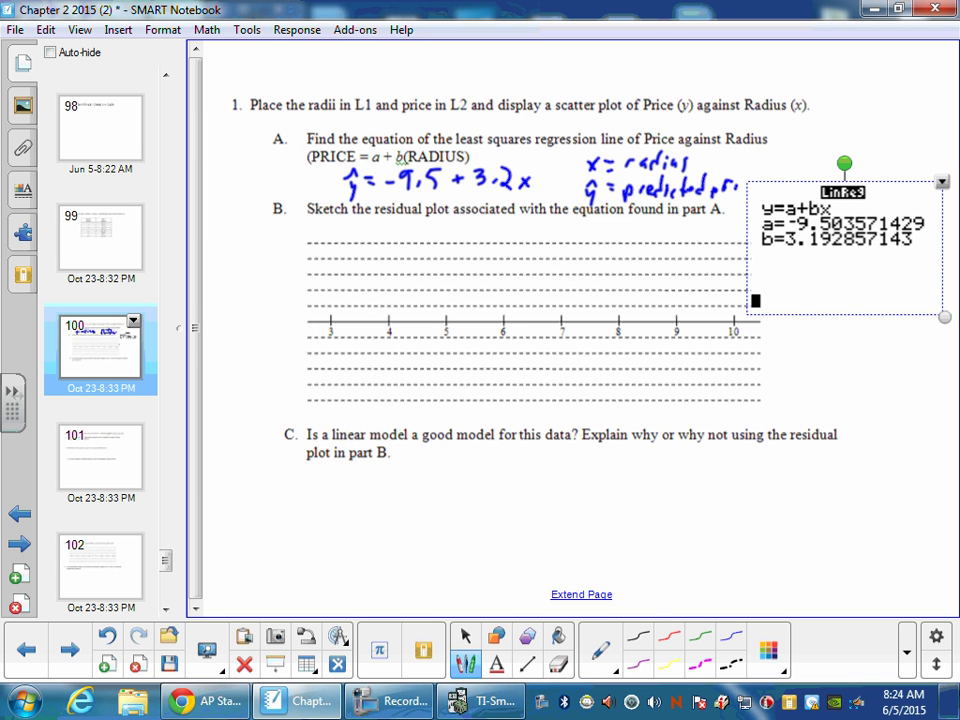
click(465, 636)
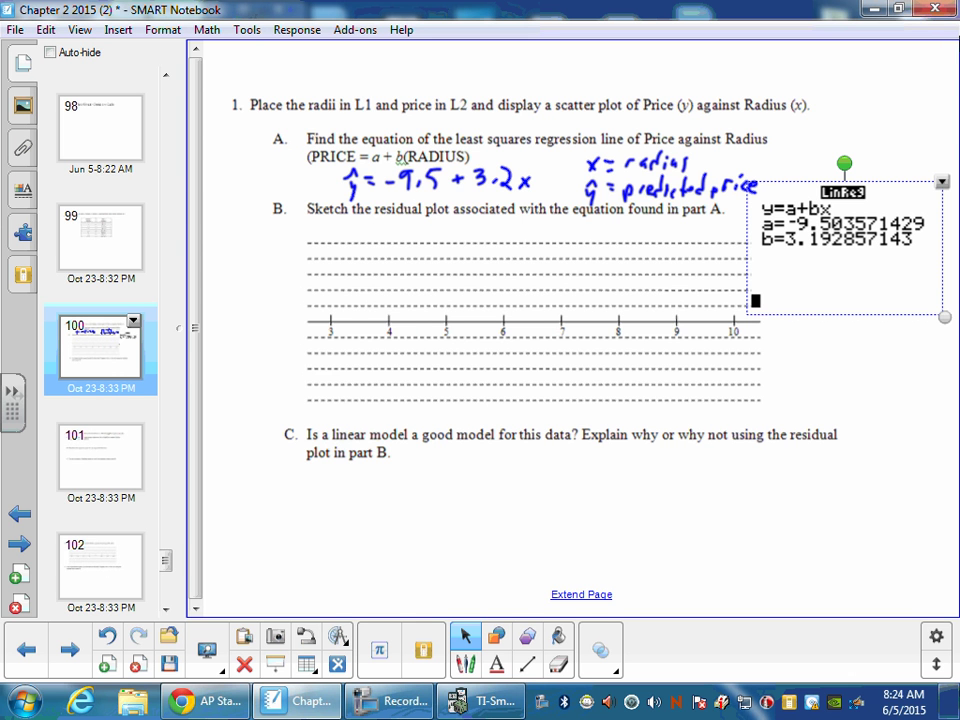
- Set Plot1 to a scatter plot with Ylist RESID
click(503, 693)
click(66, 352)
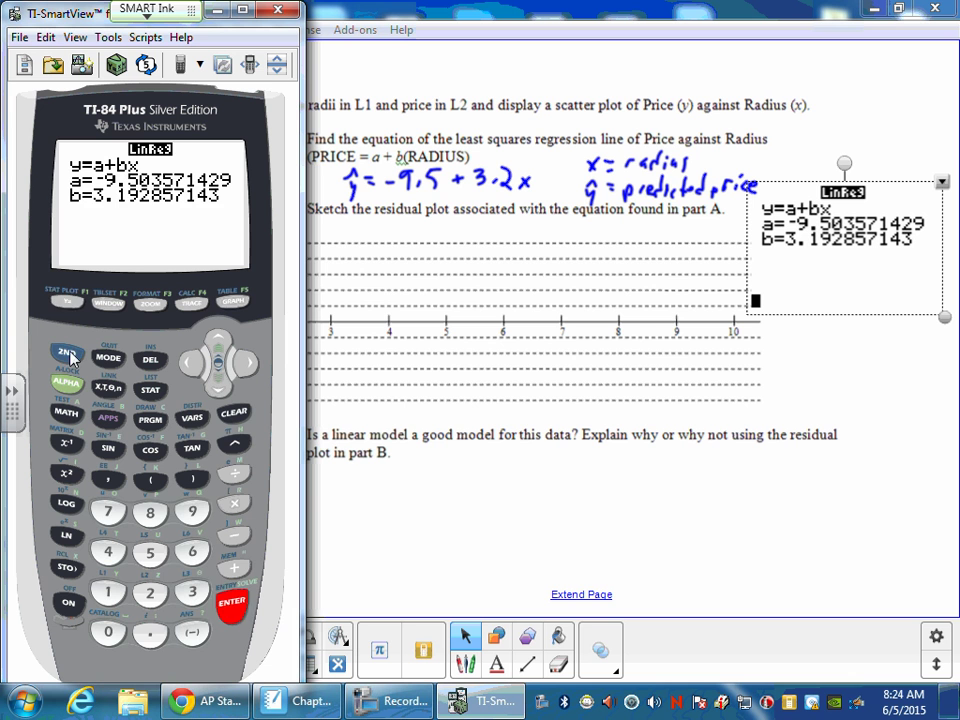
click(67, 300)
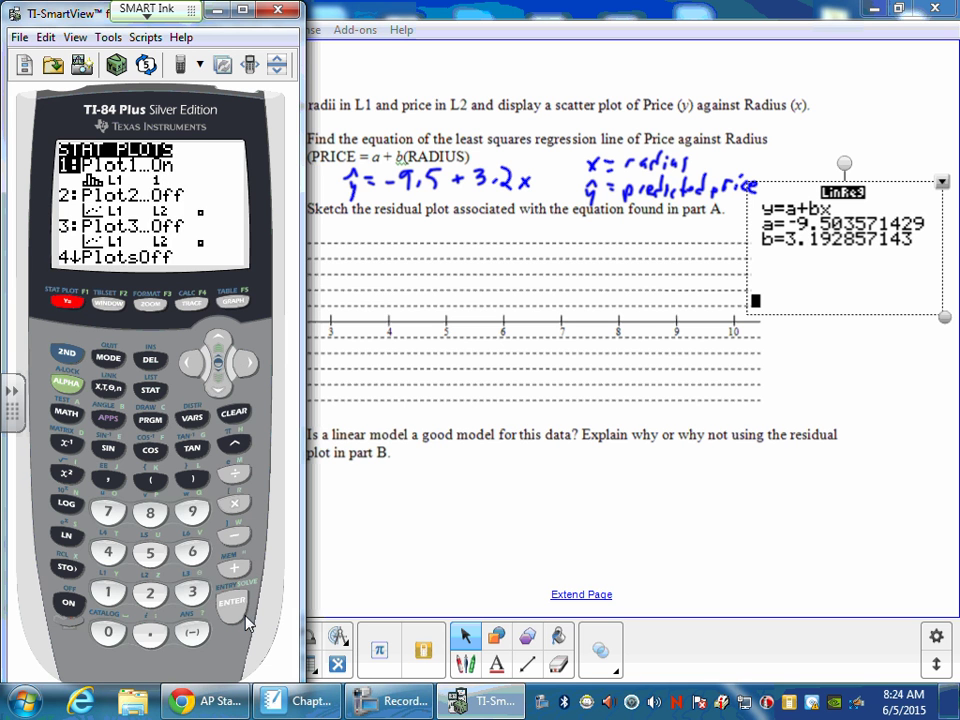
key(Return)
click(210, 378)
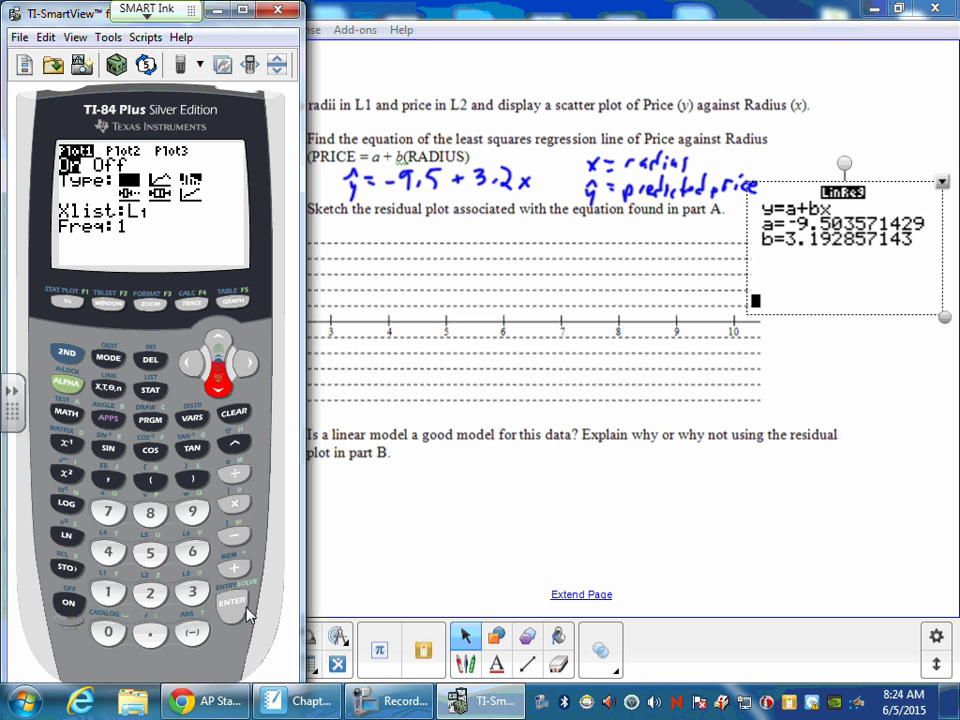
key(Return)
click(218, 385)
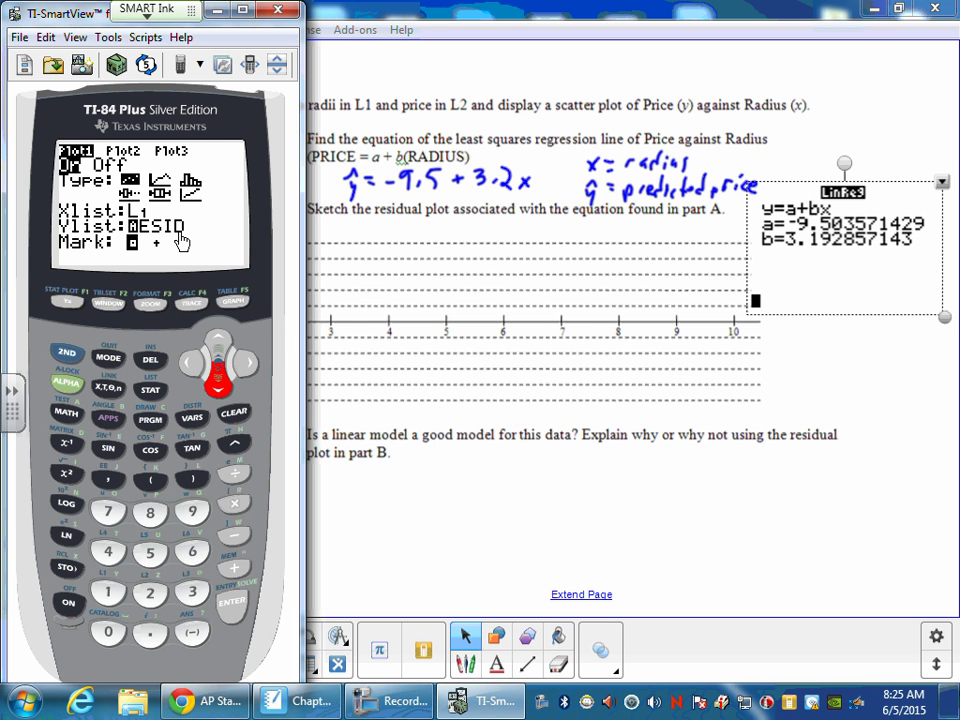
click(68, 354)
click(150, 390)
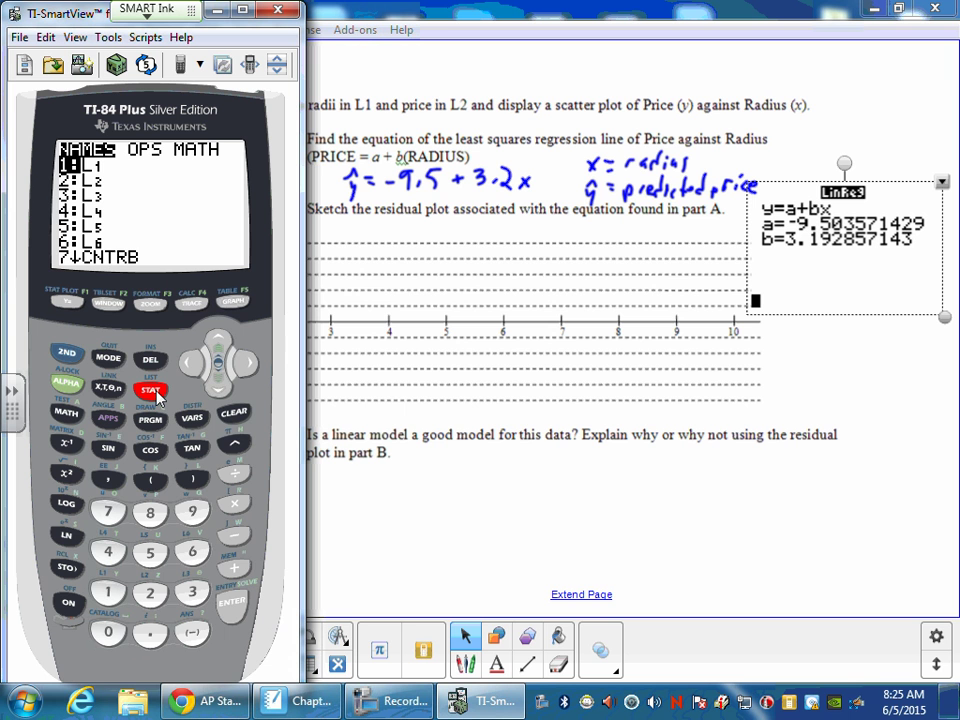
click(220, 340)
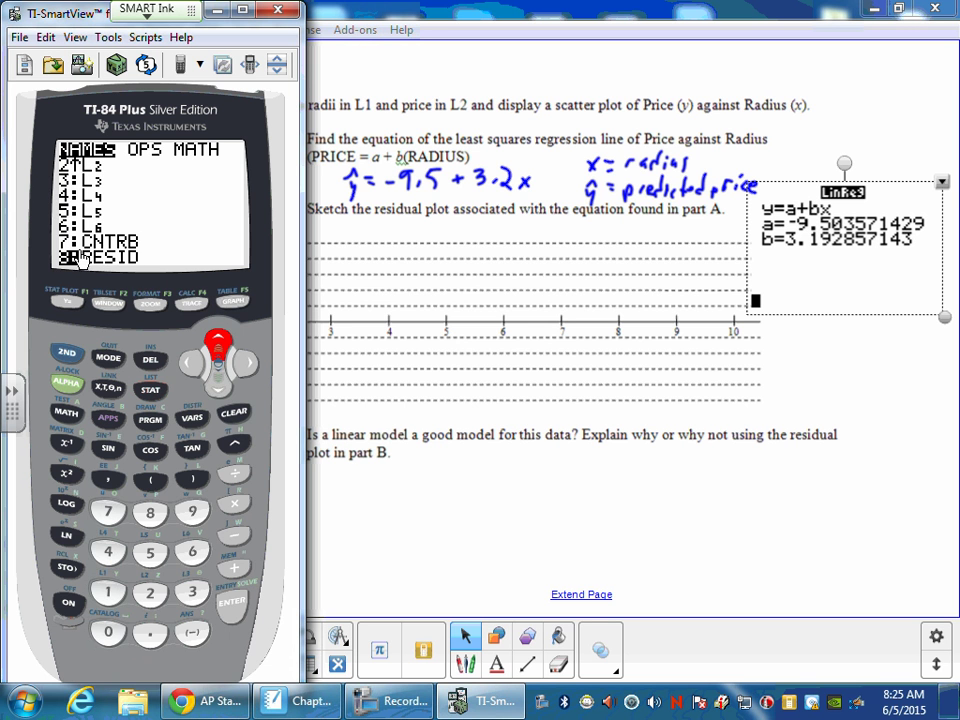
click(232, 601)
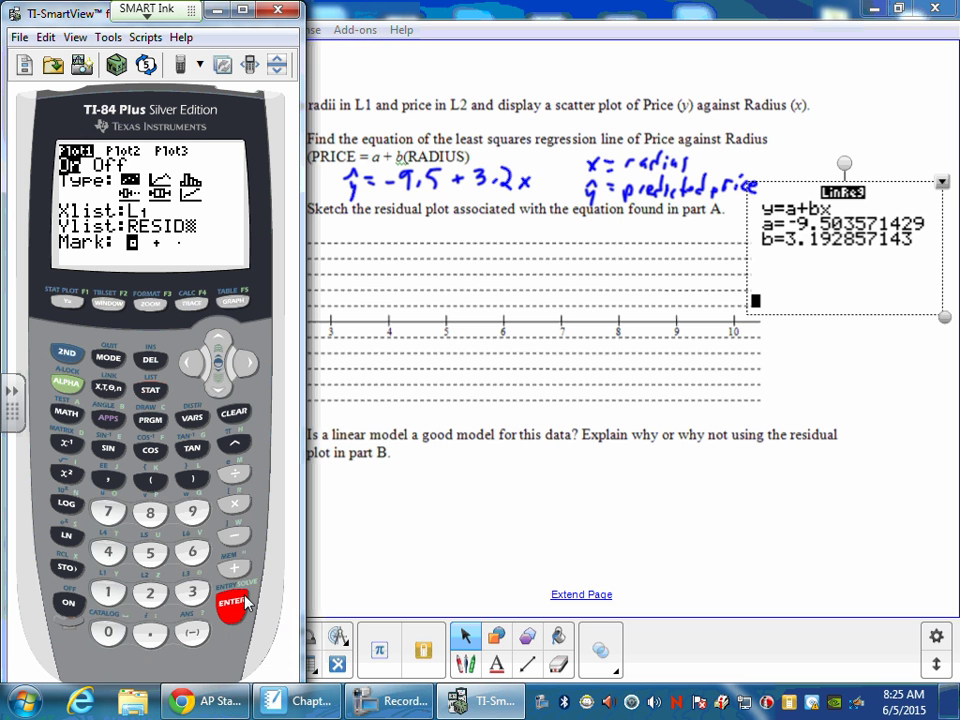
- Fit the window with ZoomStat and paste the residual plot onto page 100 near part C
key(F3)
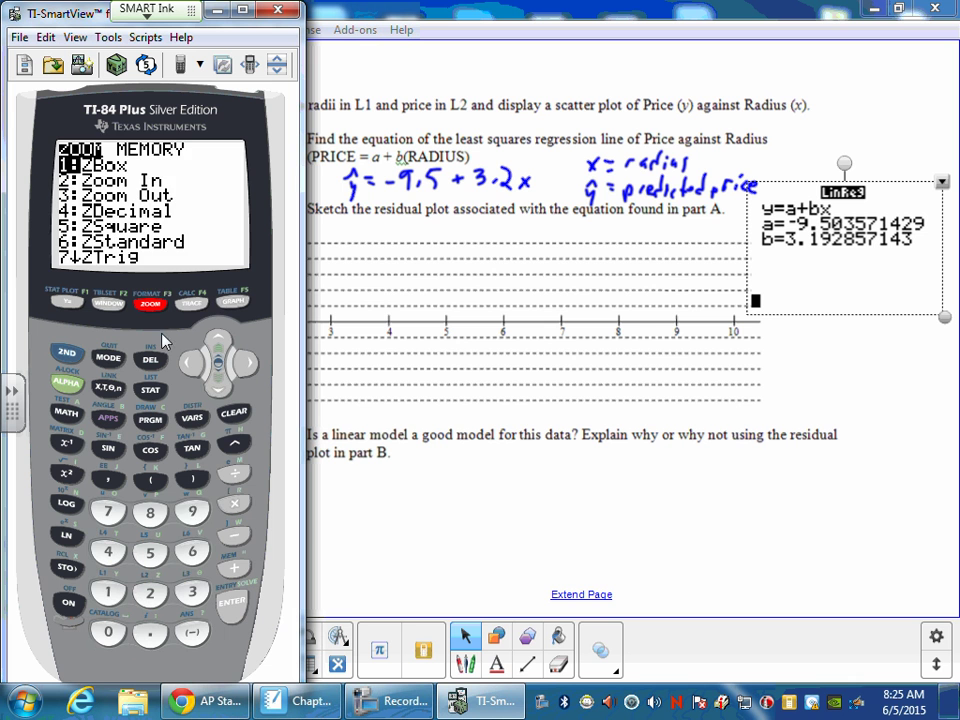
click(192, 512)
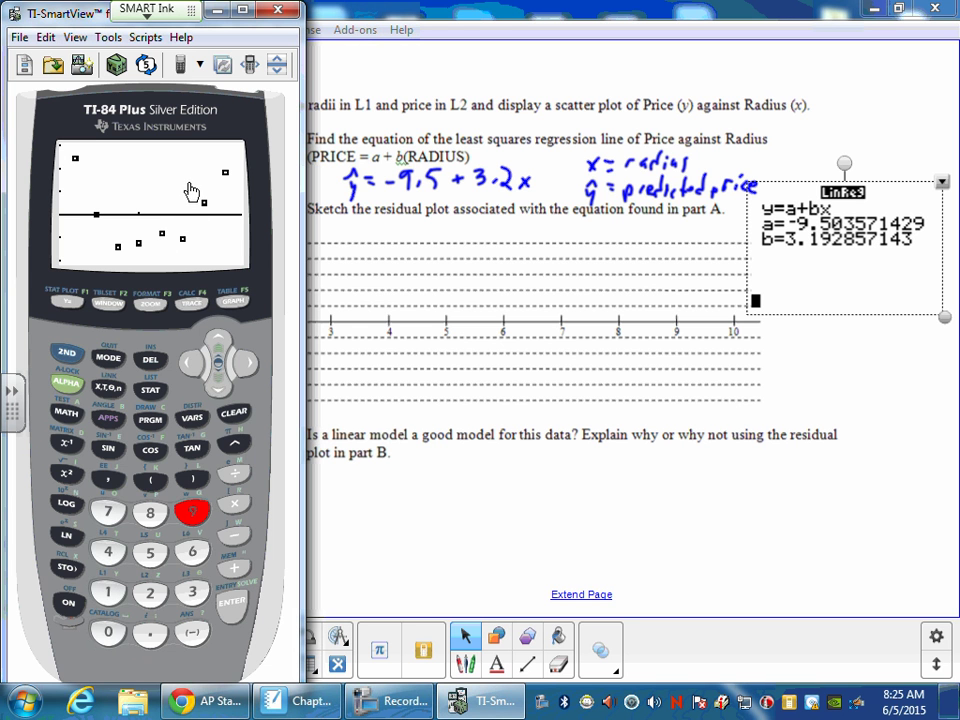
drag(122, 162, 767, 429)
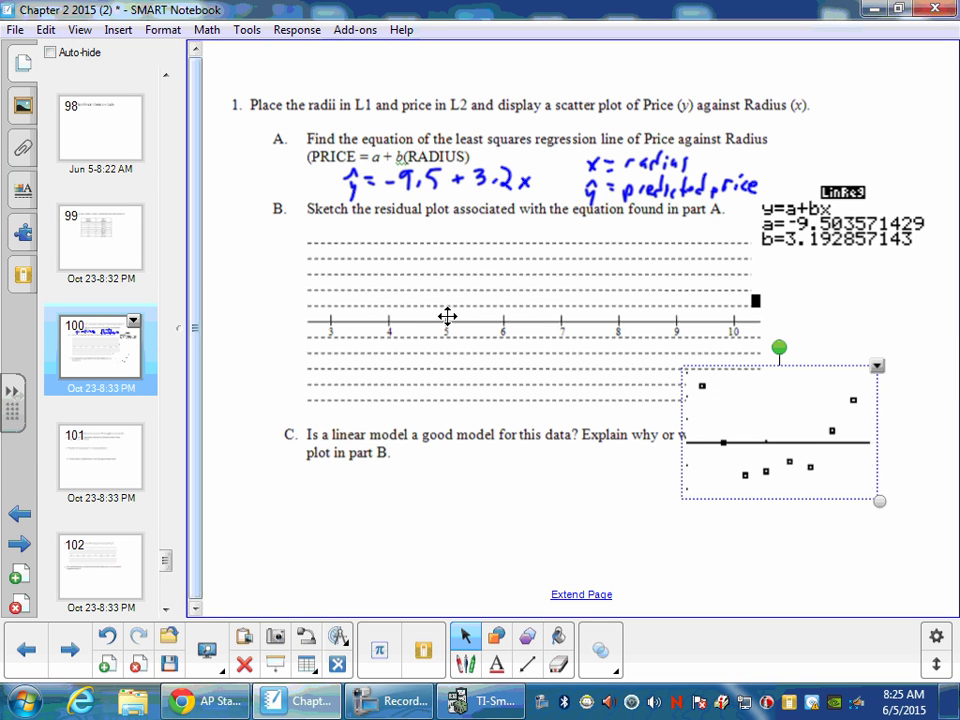
- Add the remaining red residual dots to the sketched plot
click(465, 663)
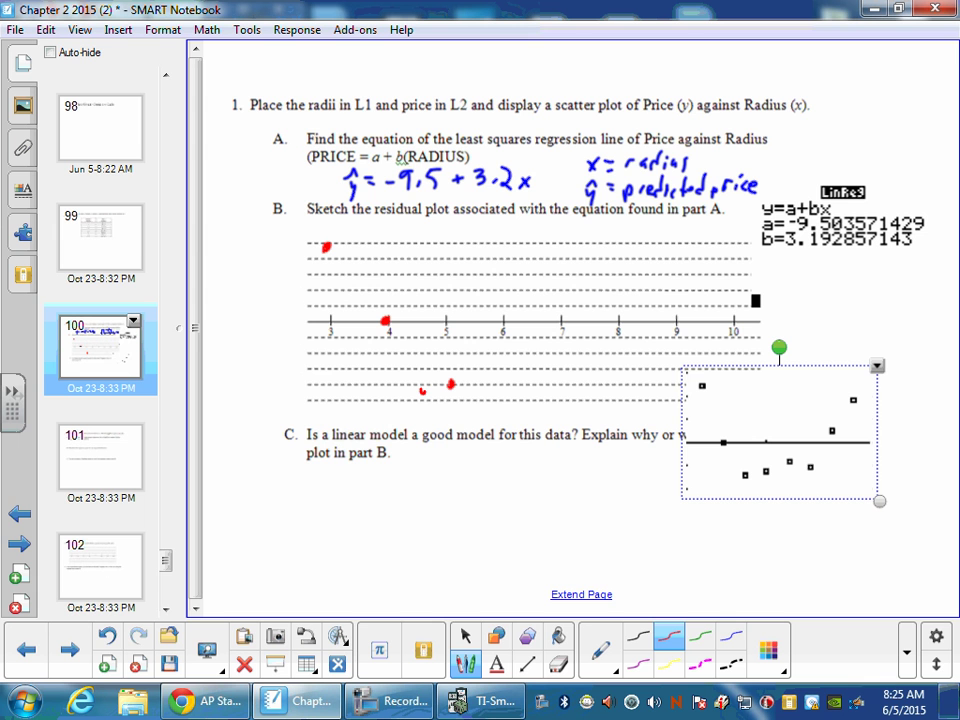
drag(504, 357, 505, 360)
drag(563, 372, 563, 377)
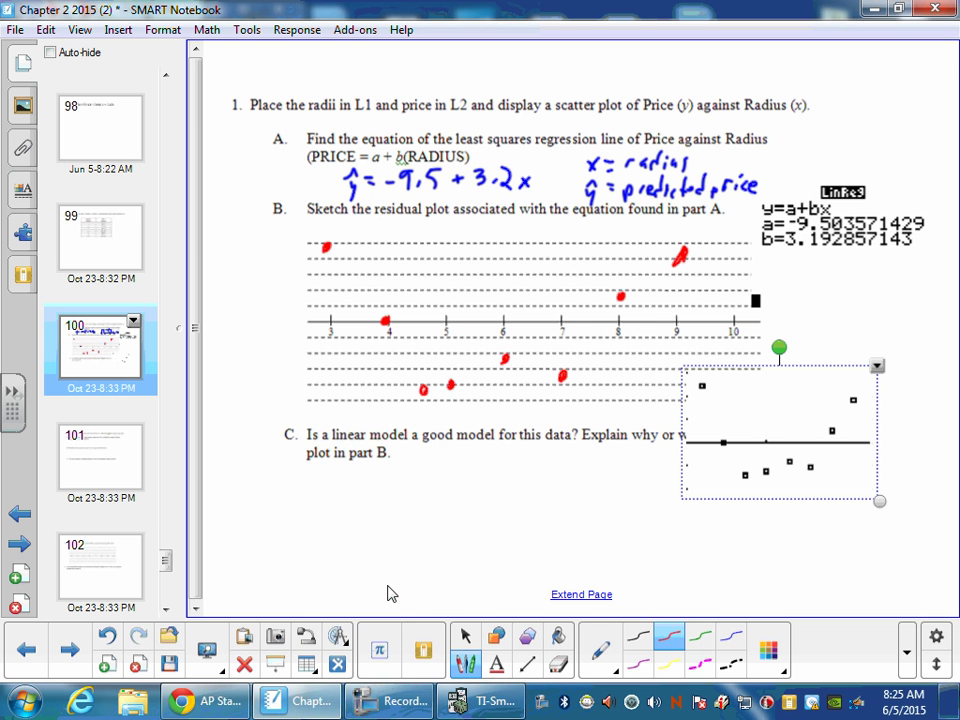
- Move and enlarge the calculator's residual plot to overlay the sketched axes
click(465, 636)
drag(750, 411, 462, 349)
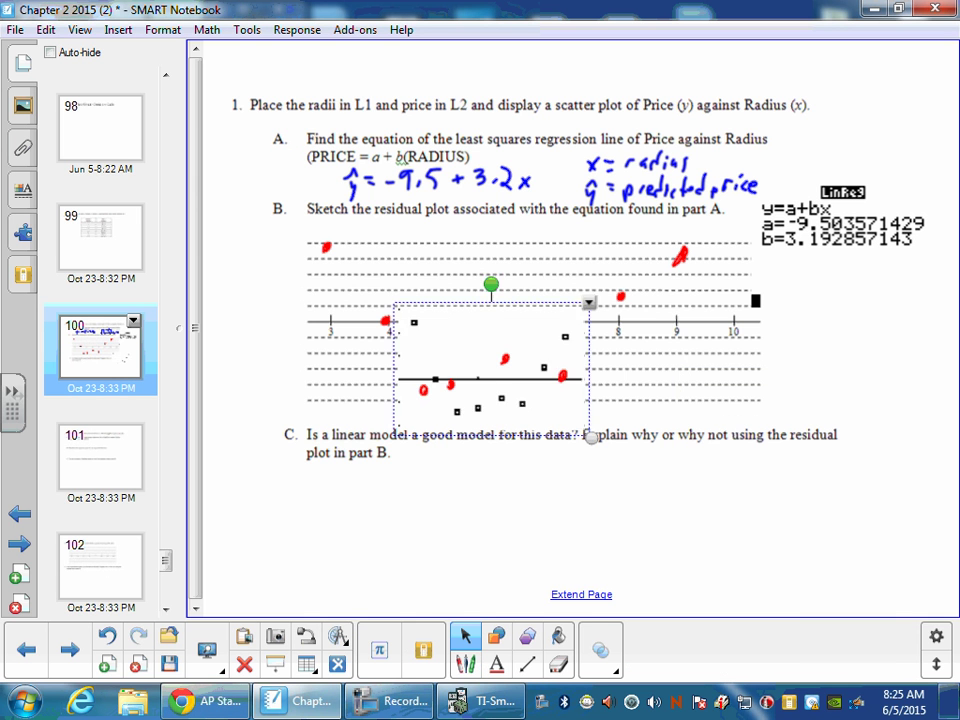
drag(579, 423, 775, 404)
click(896, 395)
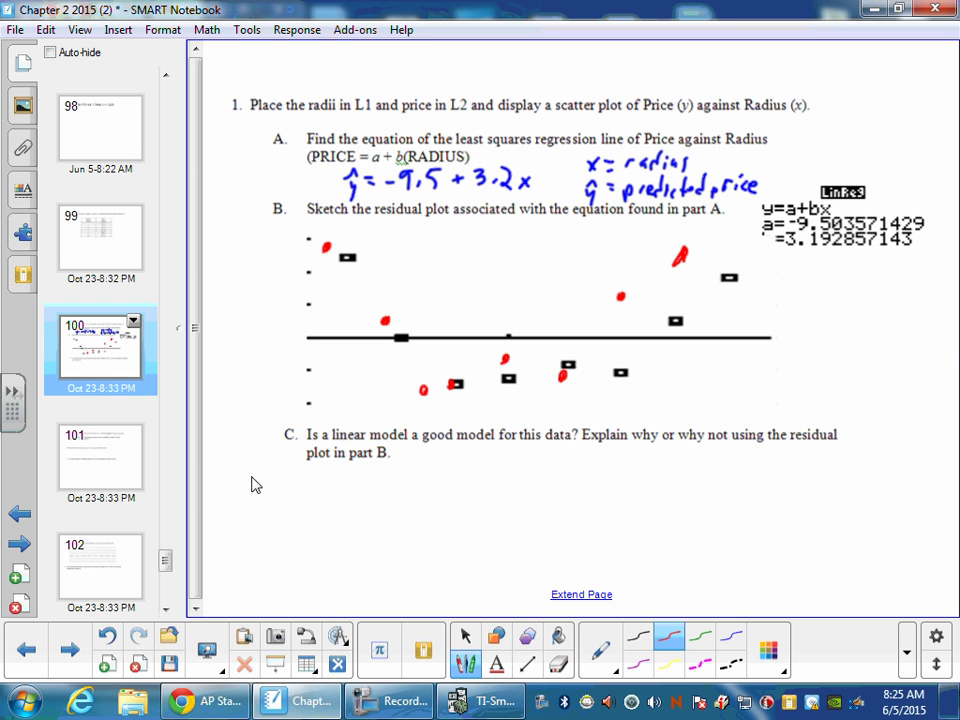
- Answer part C: 'No, there is a curve in the residual.'
mouse_move(335, 512)
mouse_down()
mouse_move(354, 478)
mouse_move(367, 492)
mouse_up()
drag(385, 502, 382, 510)
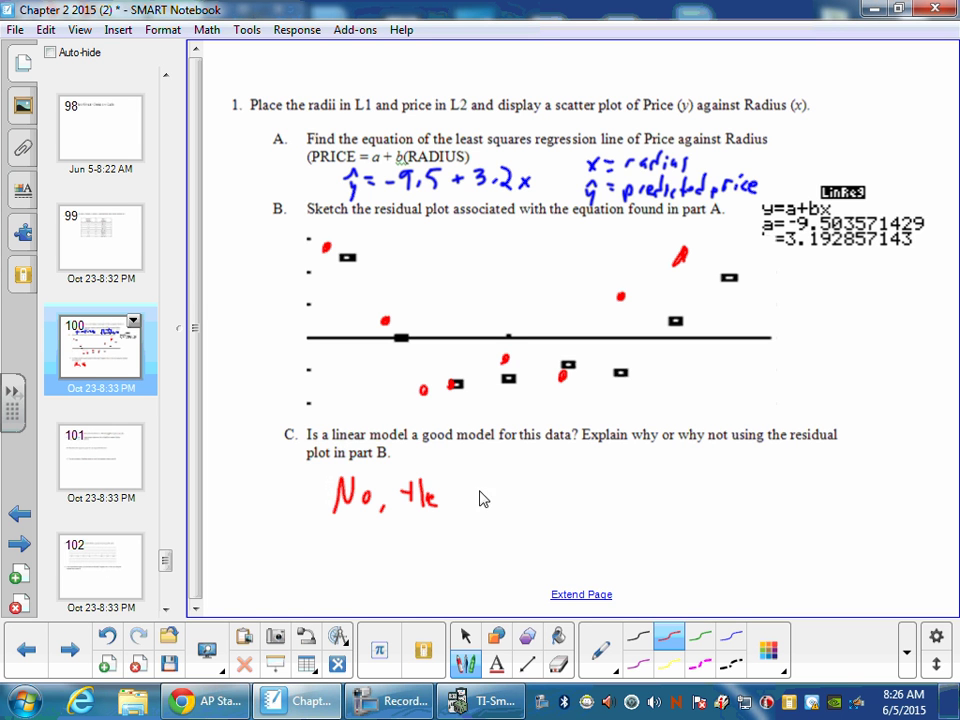
drag(440, 497, 505, 506)
drag(566, 495, 568, 508)
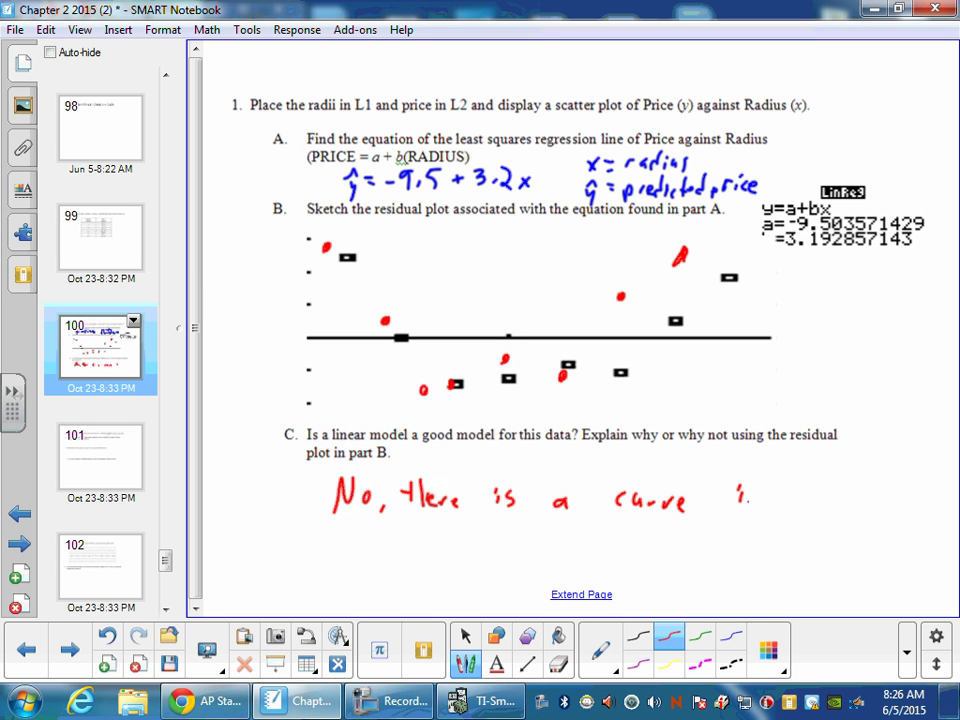
drag(818, 490, 834, 505)
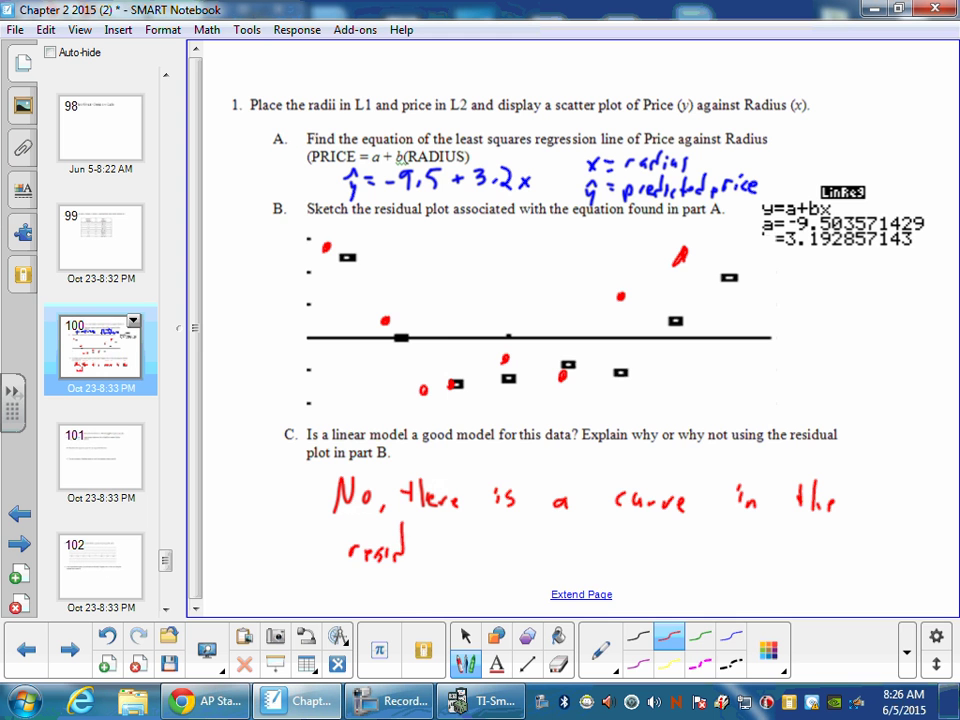
drag(410, 547, 439, 558)
drag(446, 528, 444, 557)
click(458, 560)
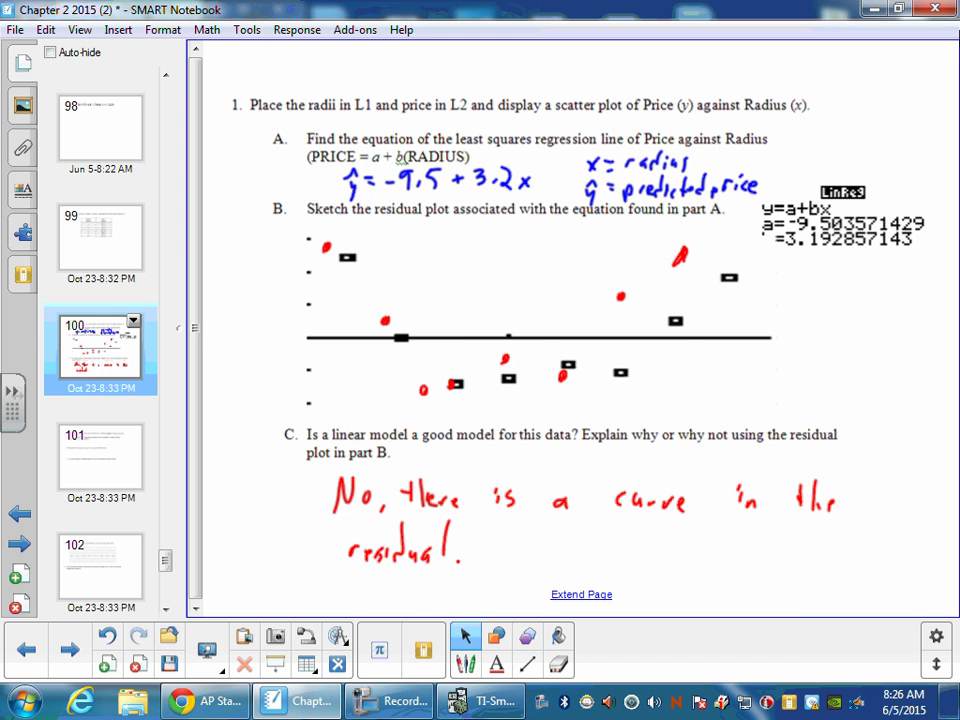
click(87, 500)
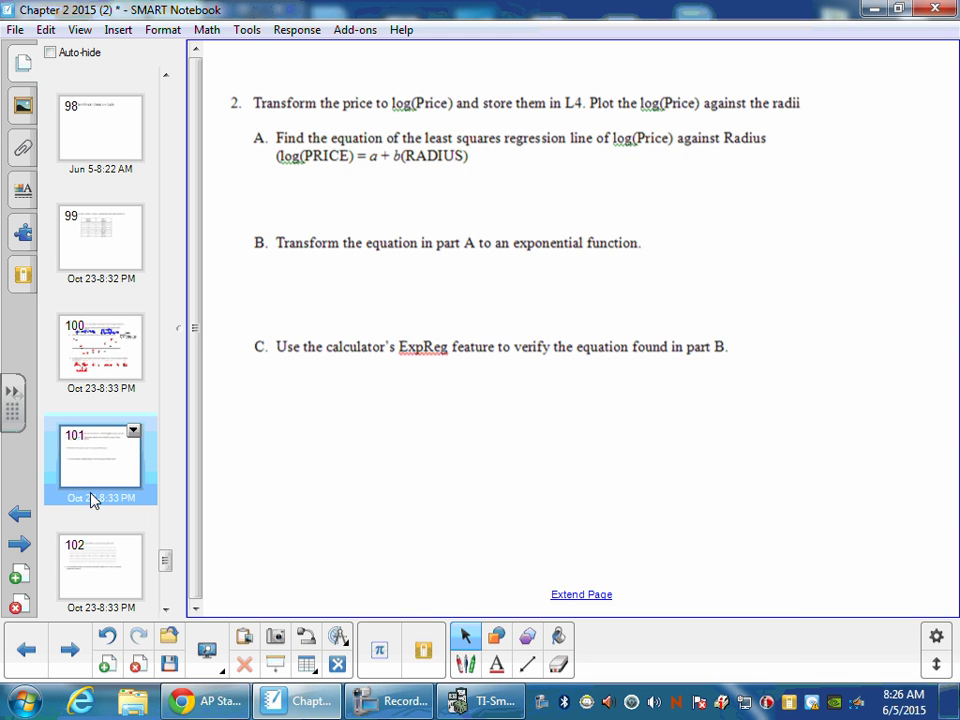
- In the list editor, define L3 as log(L1) to fill it with the logs of the radii
click(490, 703)
click(150, 389)
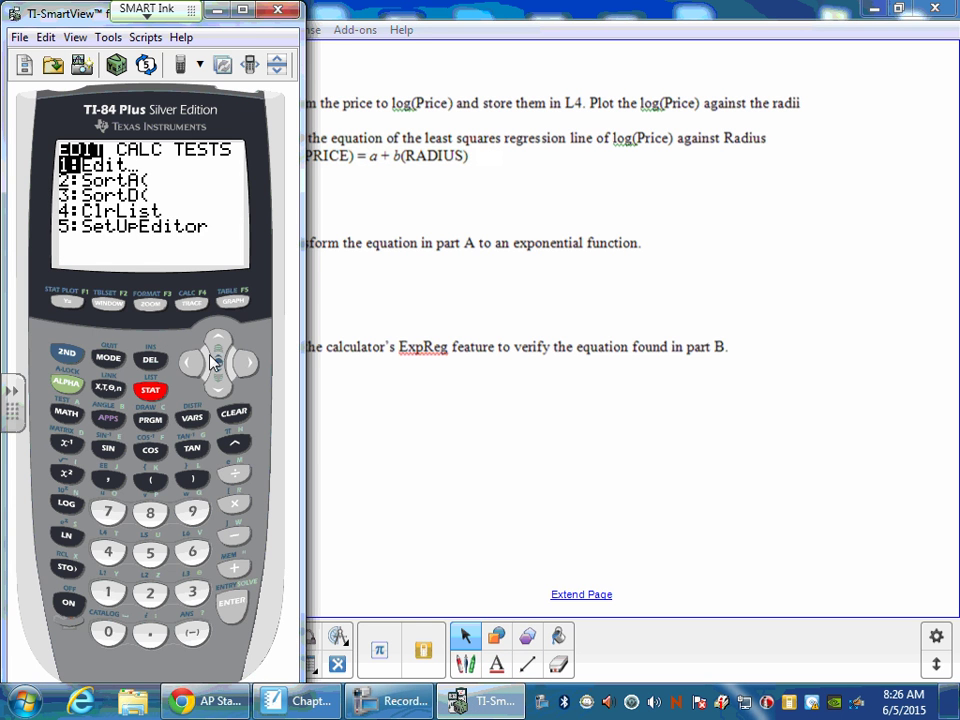
key(Return)
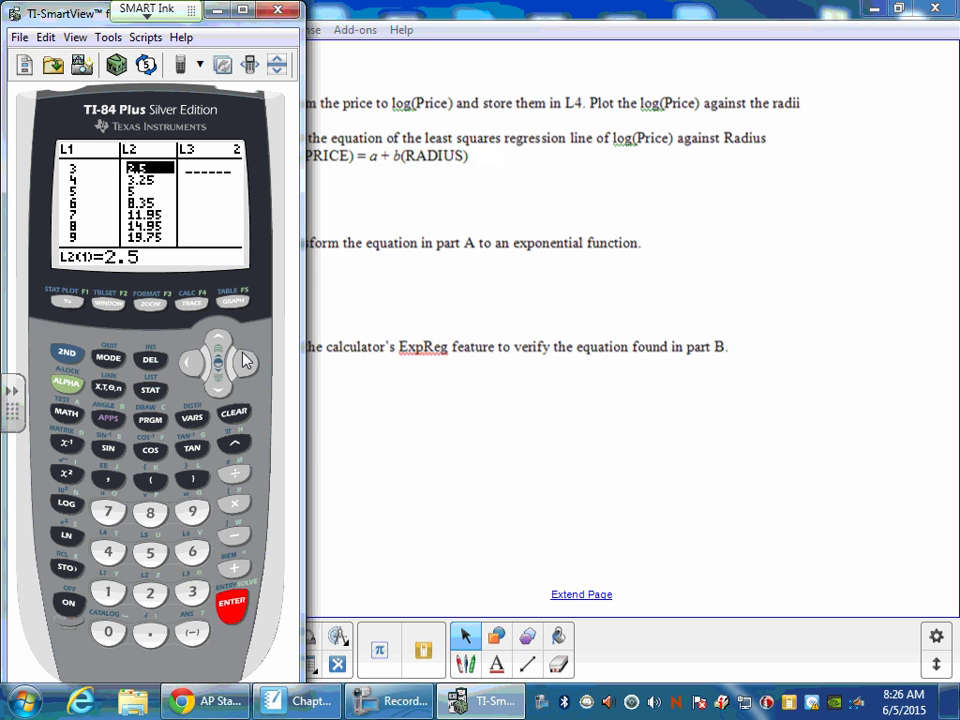
click(245, 361)
click(218, 341)
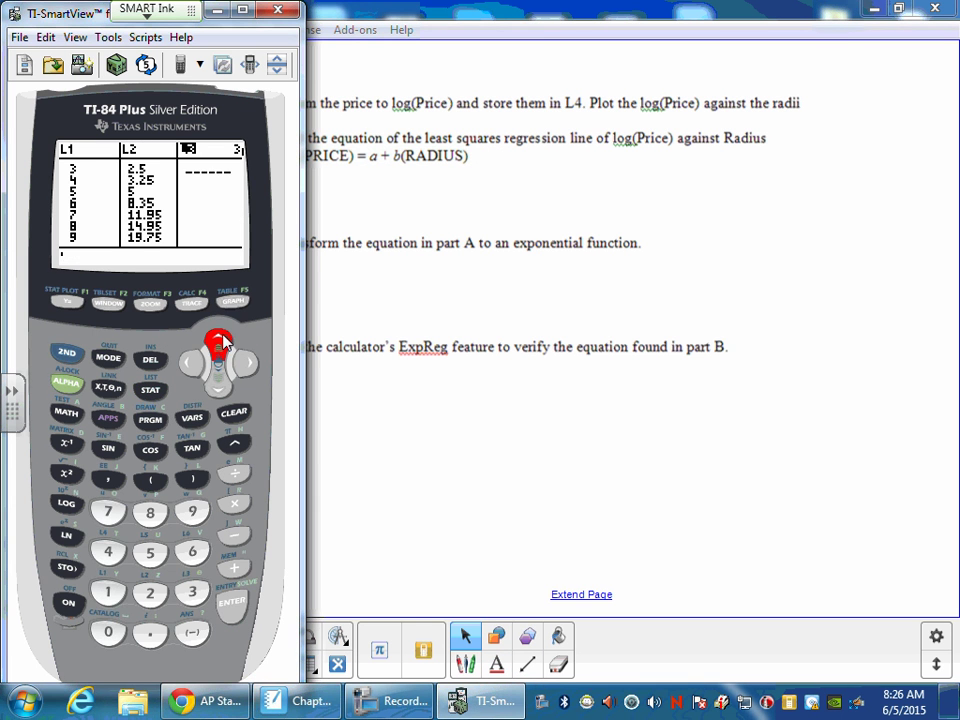
click(78, 498)
click(64, 354)
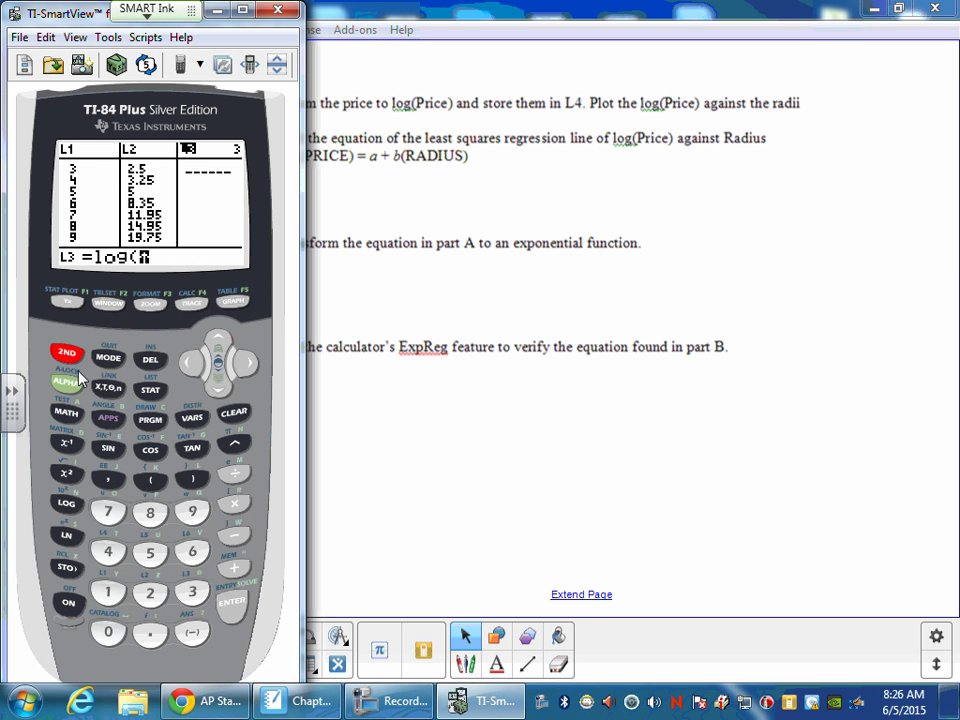
click(116, 590)
click(192, 478)
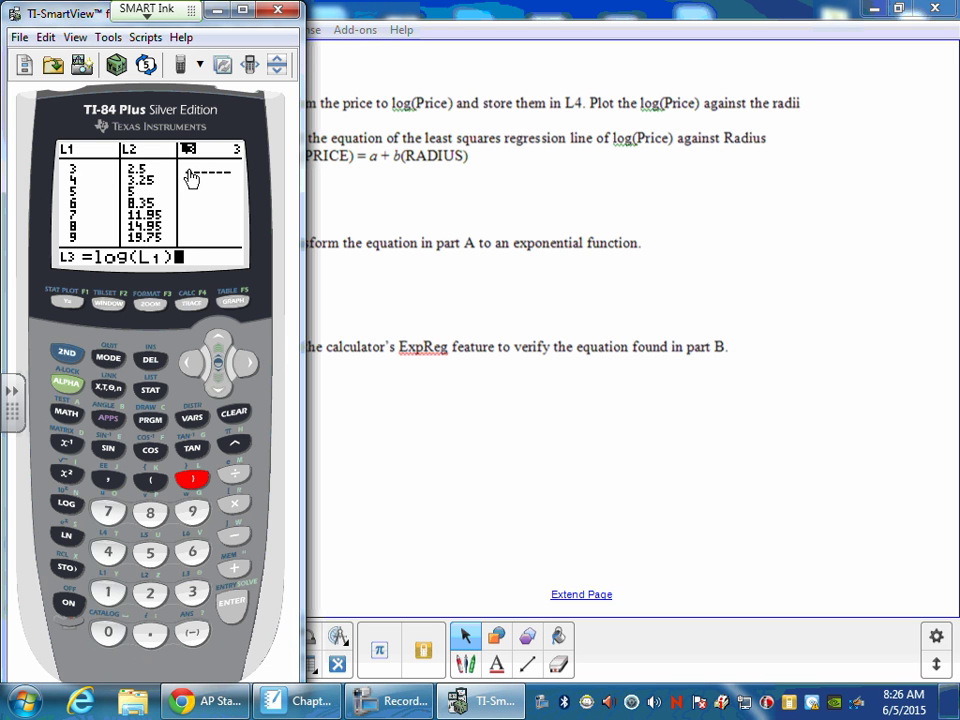
click(229, 601)
- Define L4 as log(L2) to fill it with the logs of the prices
click(245, 362)
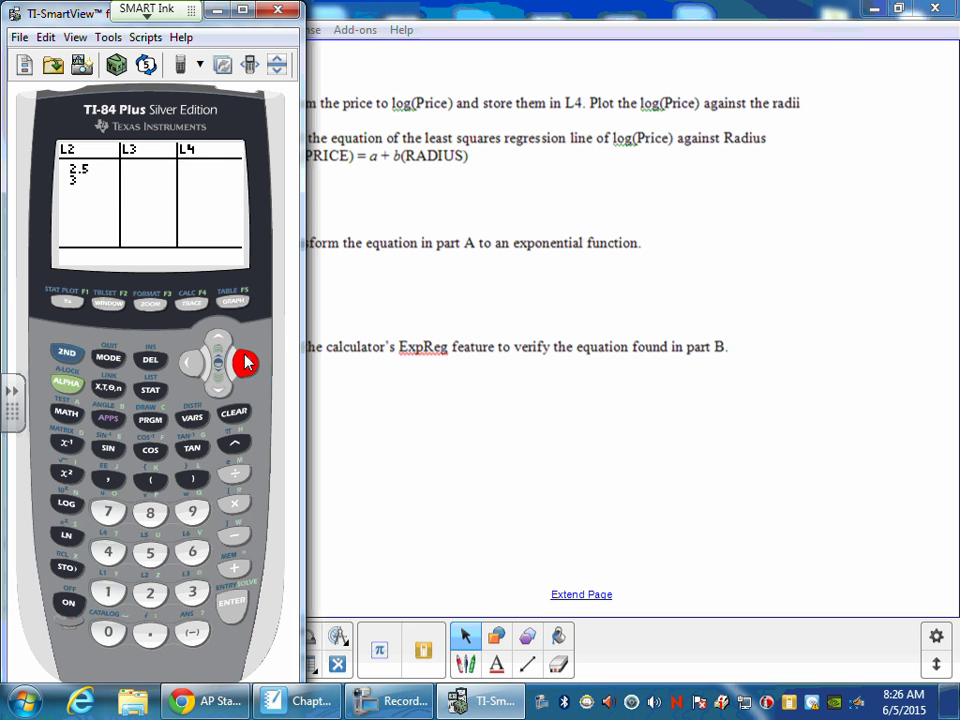
click(219, 344)
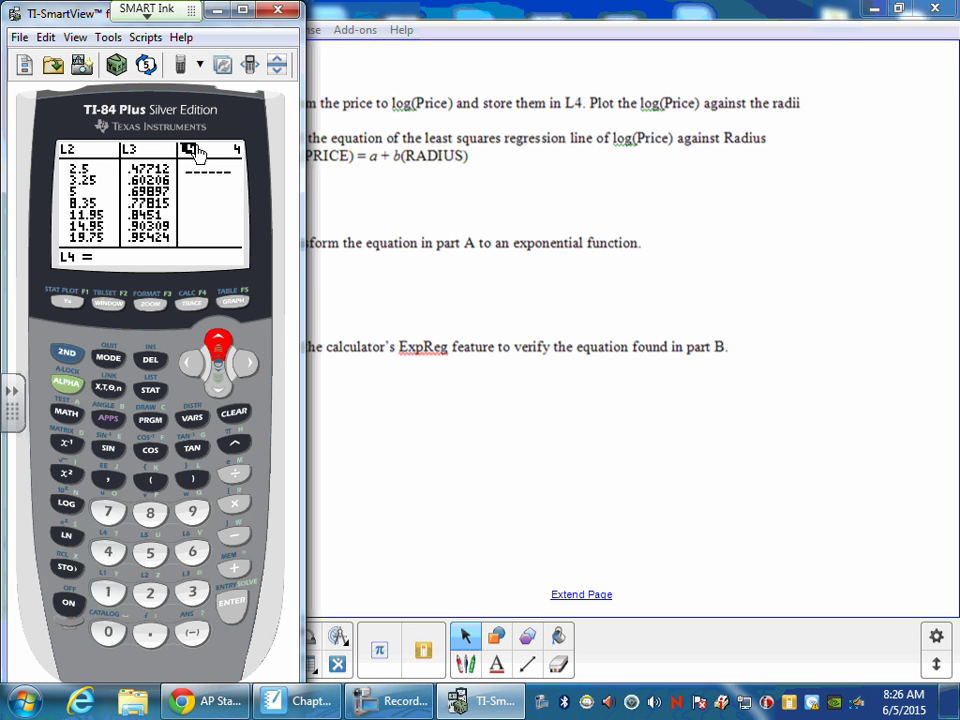
click(63, 501)
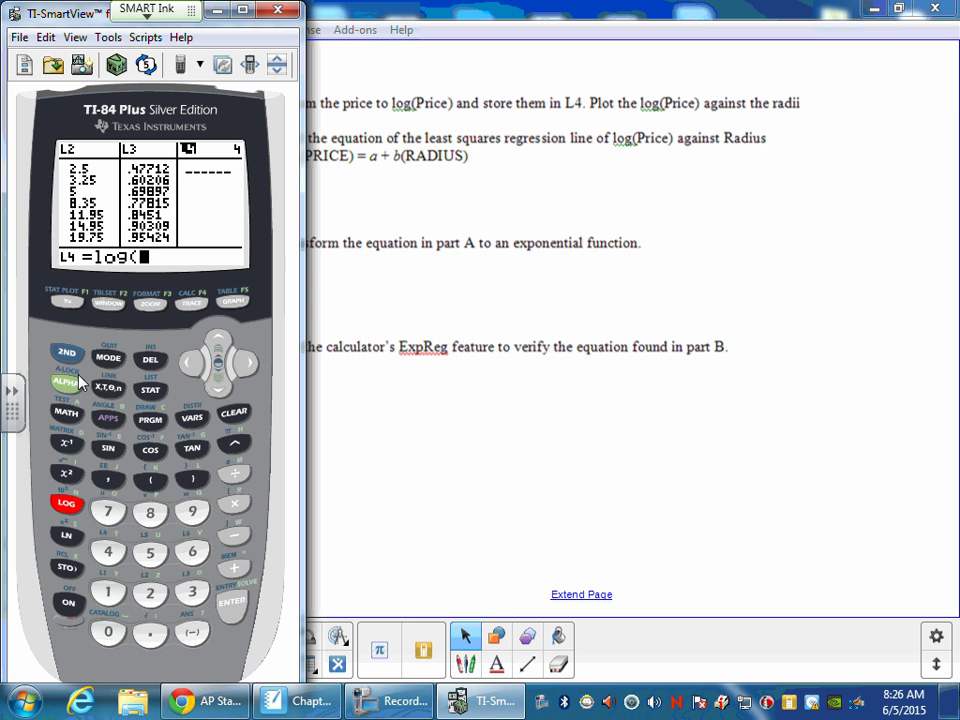
click(66, 352)
click(150, 590)
click(192, 479)
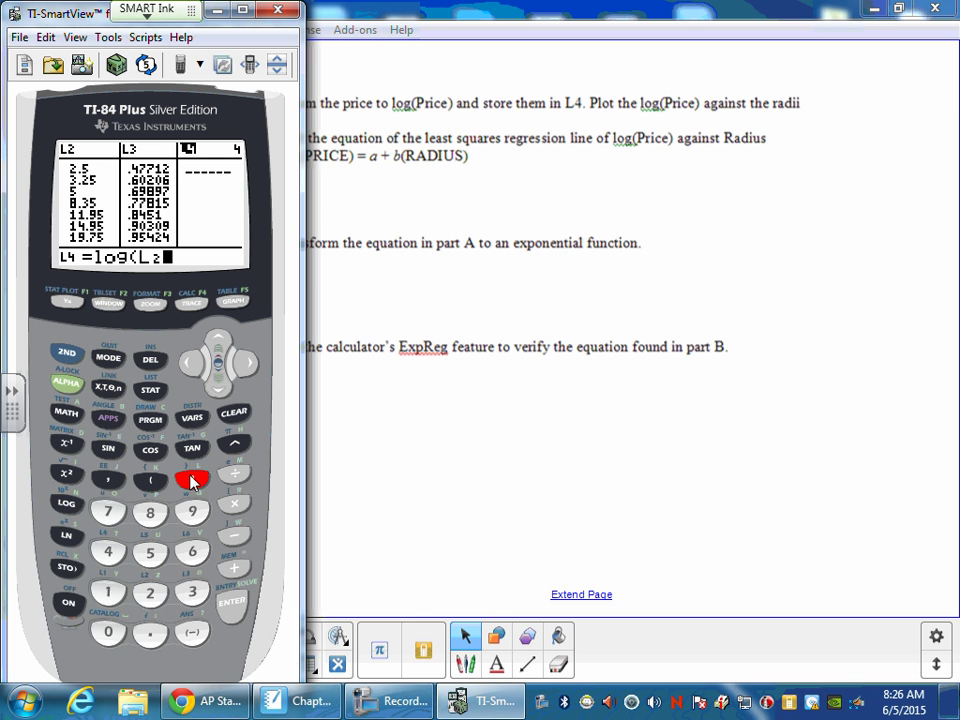
click(226, 597)
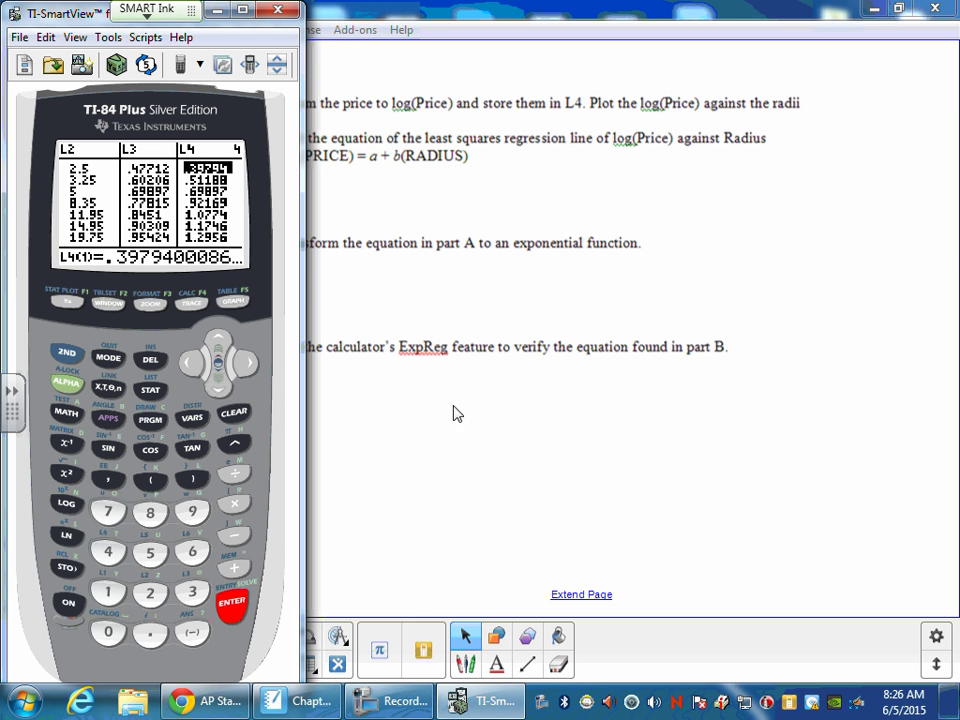
click(440, 432)
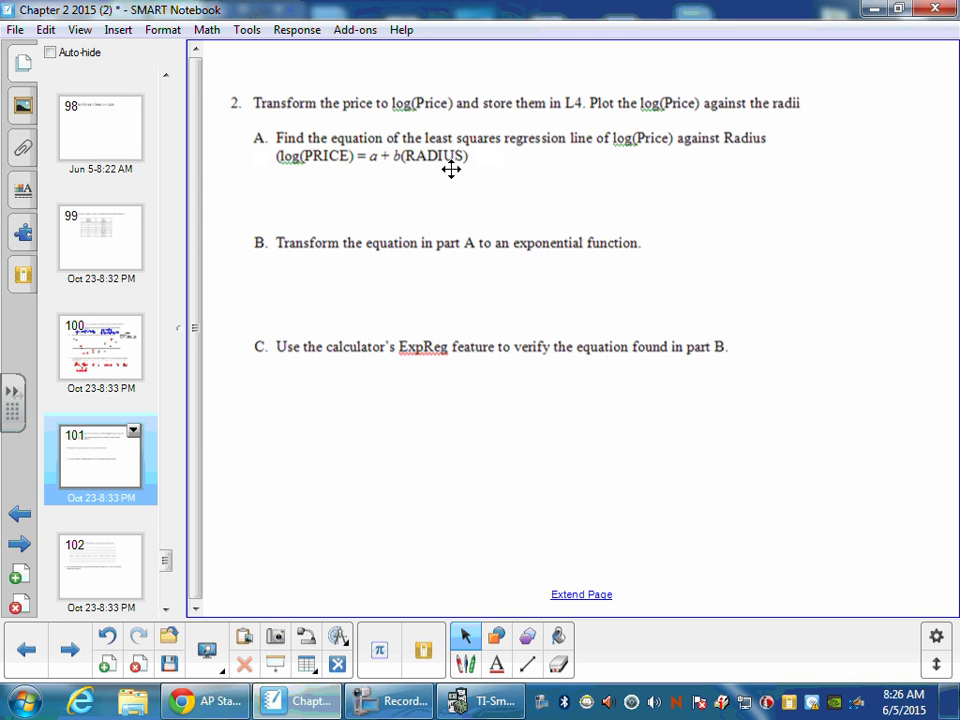
- Run LinReg(a+bx) with Ylist L4 (a=-.0273367987, b=.1477204265) and paste it onto page 101
click(485, 700)
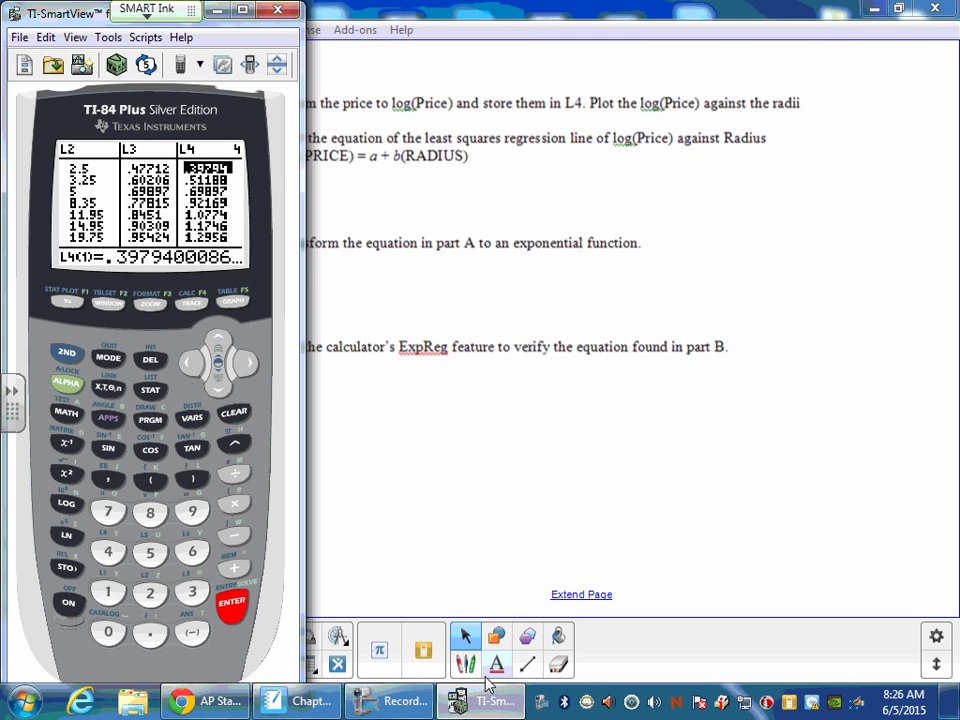
click(155, 388)
key(Right)
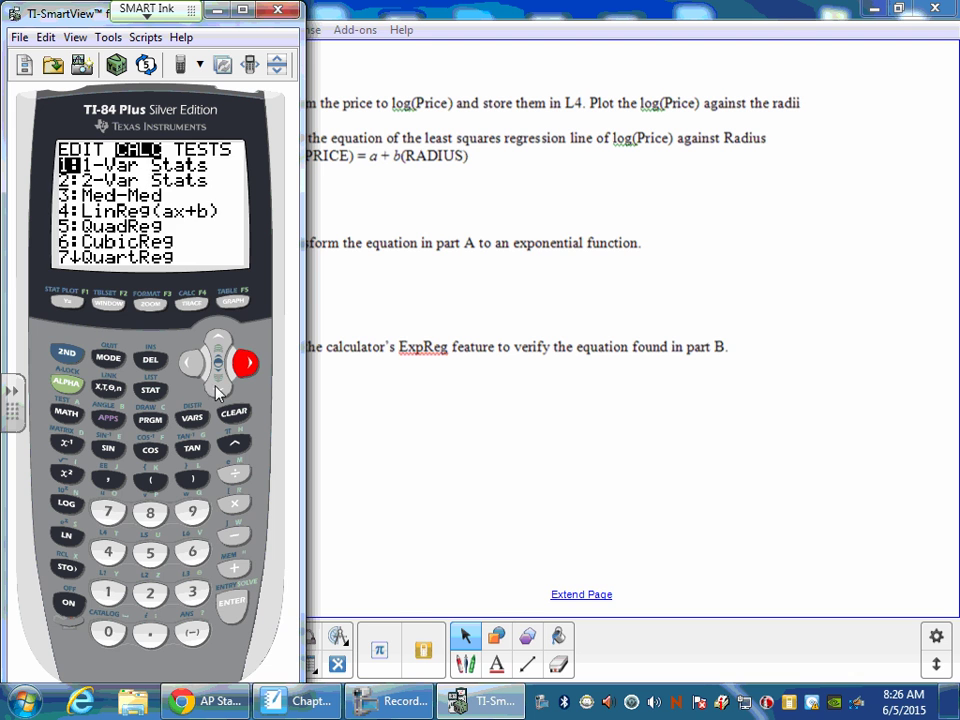
click(152, 513)
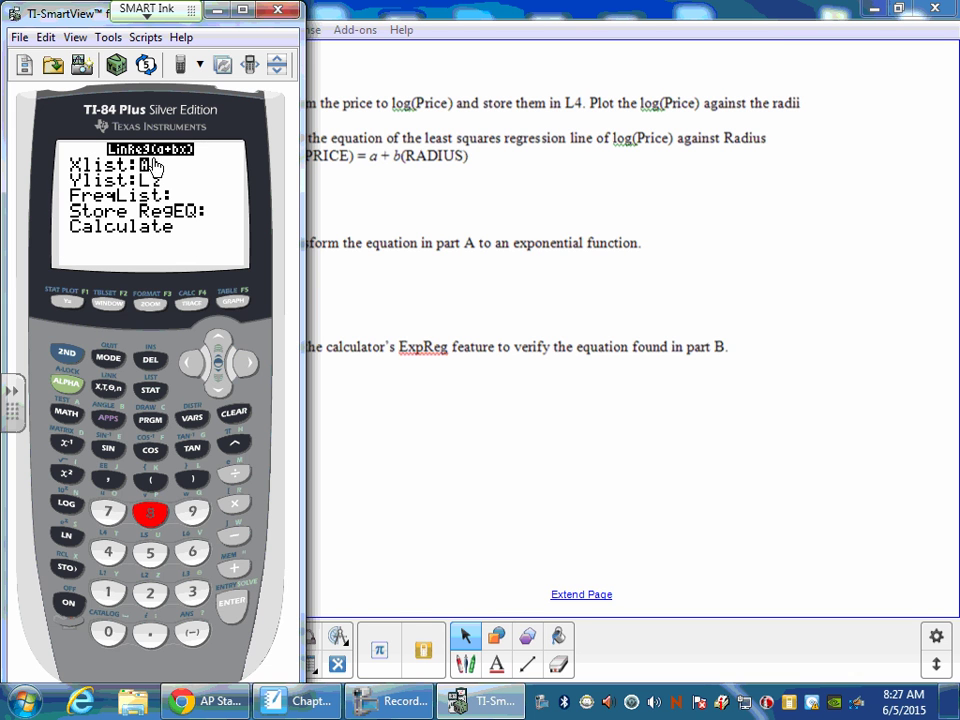
key(Down)
click(66, 352)
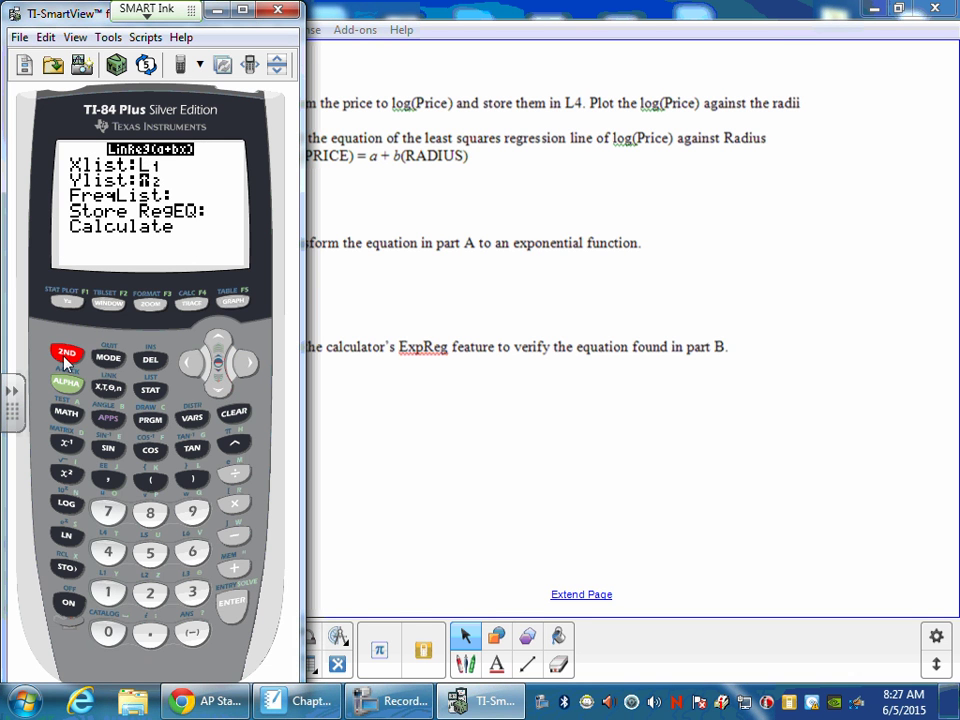
click(107, 547)
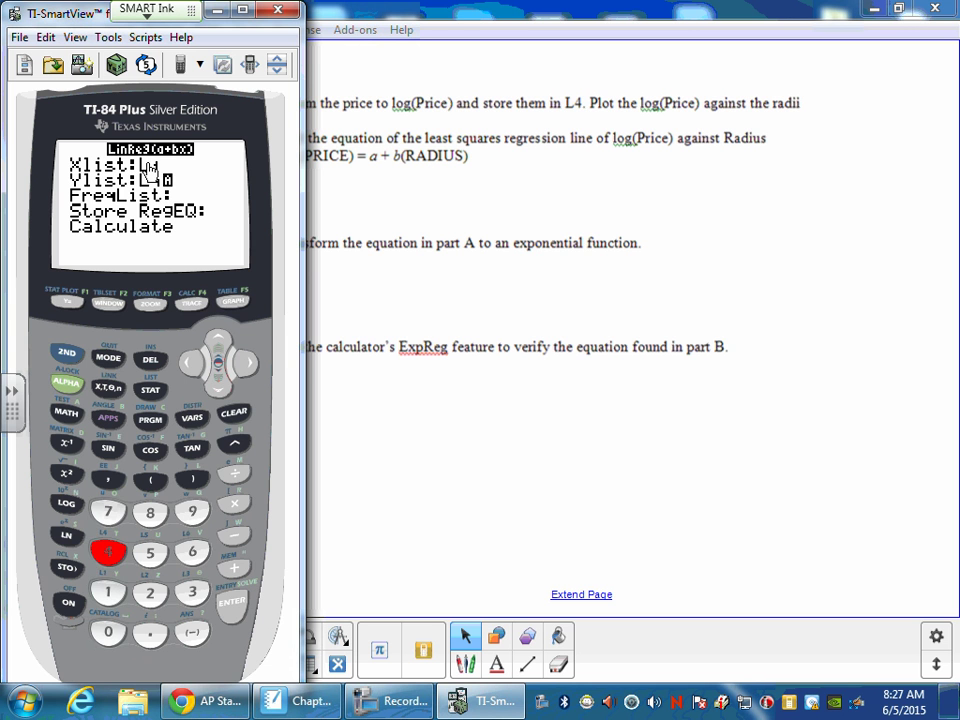
click(219, 384)
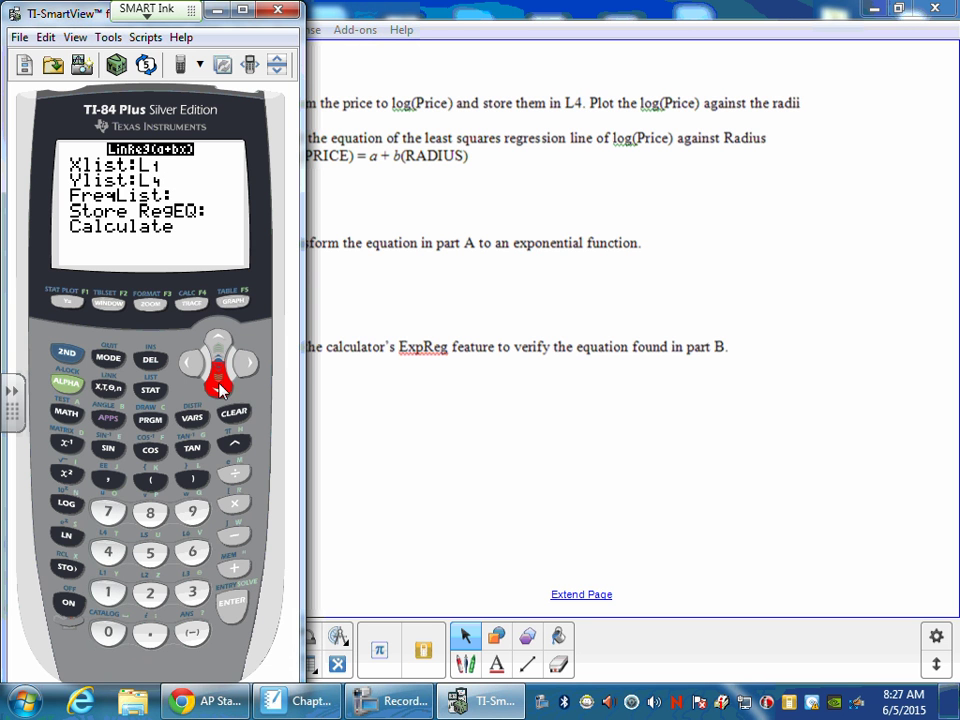
click(219, 384)
click(231, 603)
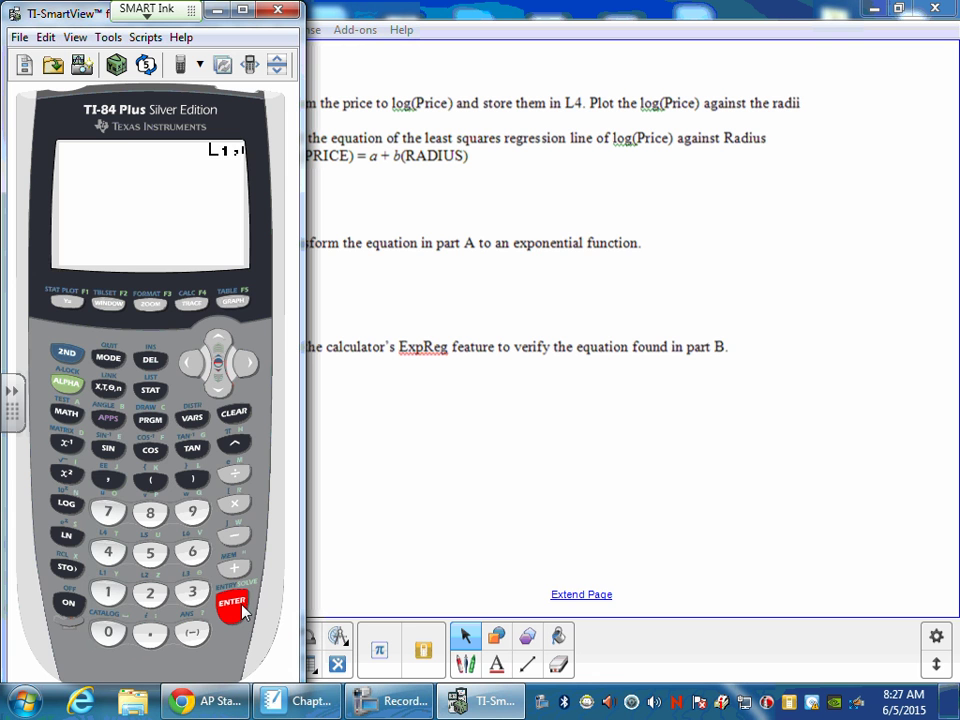
drag(177, 217, 828, 250)
- Handwrite log(Price) = -.027 + .1477(Radius) under part A in blue ink
click(465, 663)
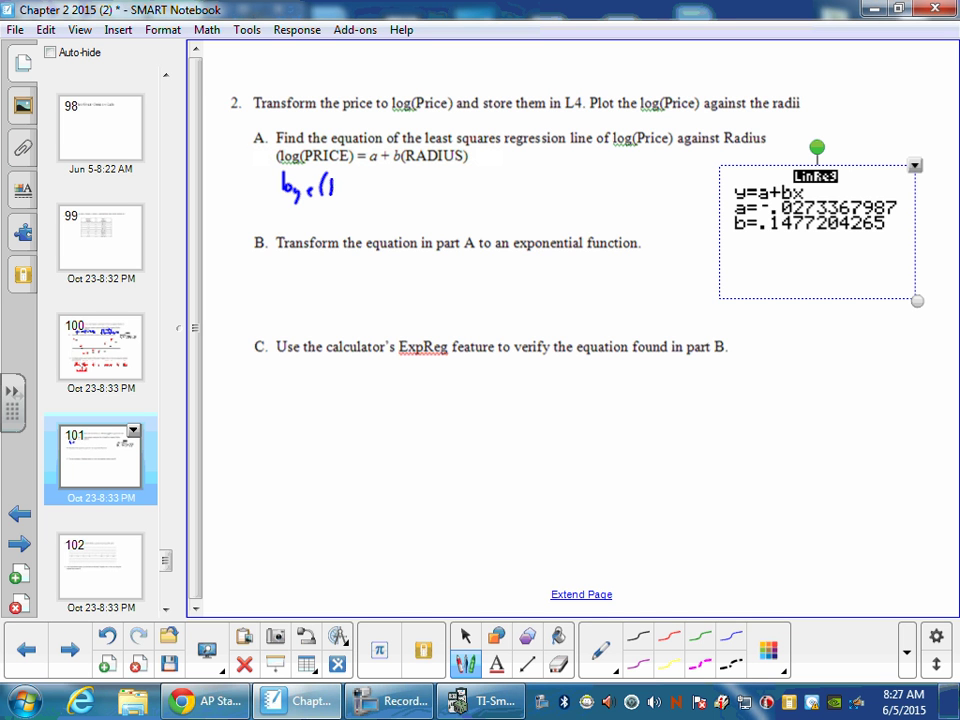
drag(329, 178, 370, 194)
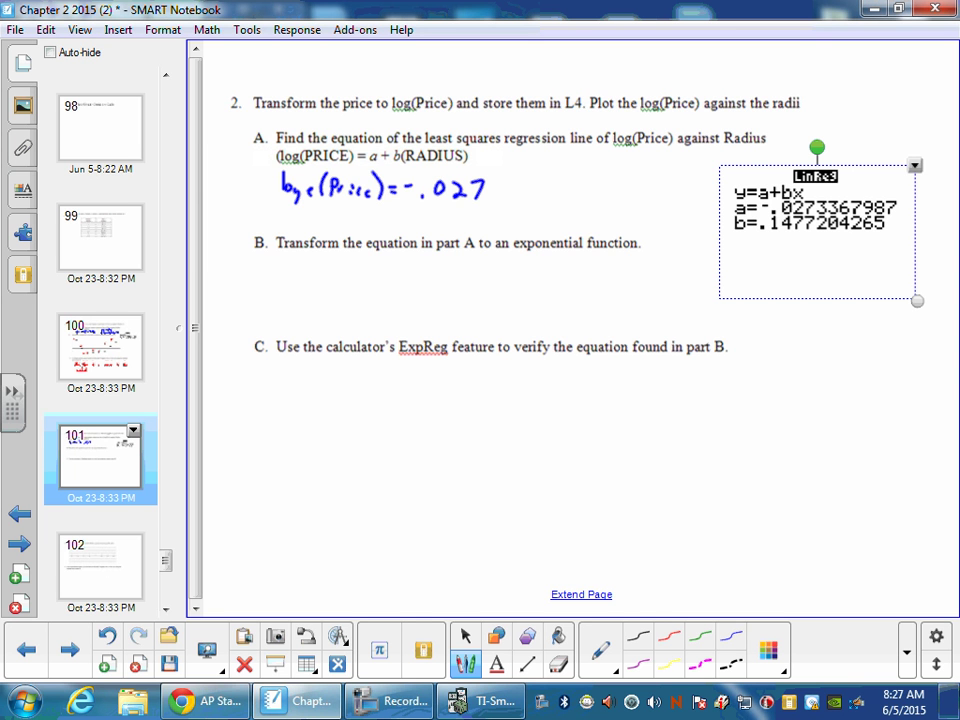
drag(490, 189, 502, 188)
drag(496, 181, 496, 195)
mouse_move(544, 177)
mouse_down()
mouse_move(548, 198)
mouse_move(603, 197)
mouse_up()
mouse_move(614, 180)
mouse_down()
mouse_move(613, 190)
mouse_move(646, 200)
mouse_up()
drag(655, 172, 656, 205)
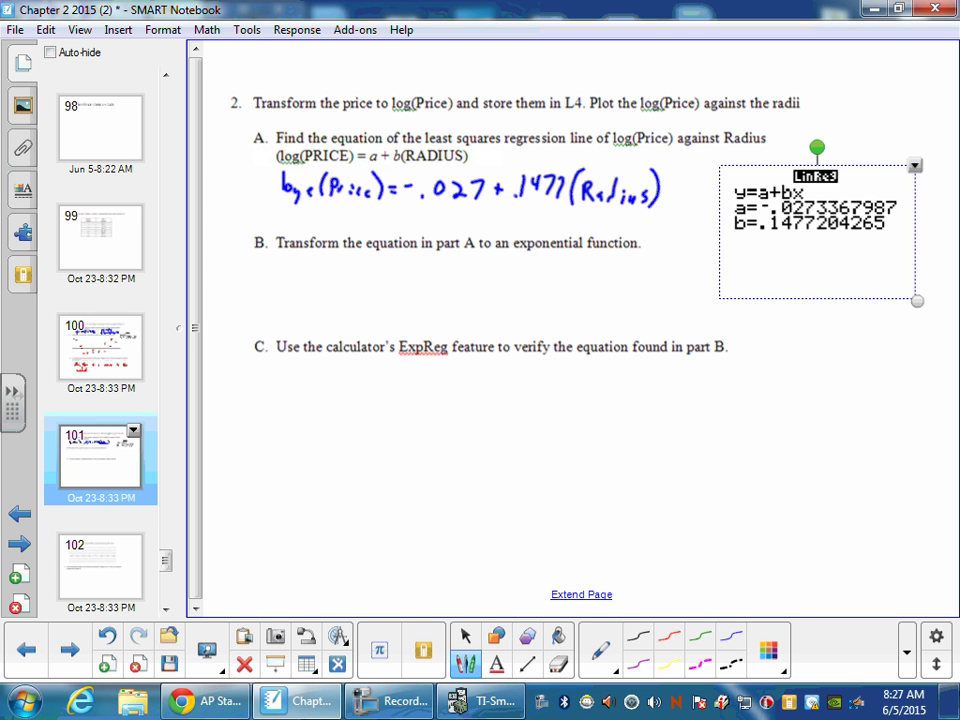
click(465, 636)
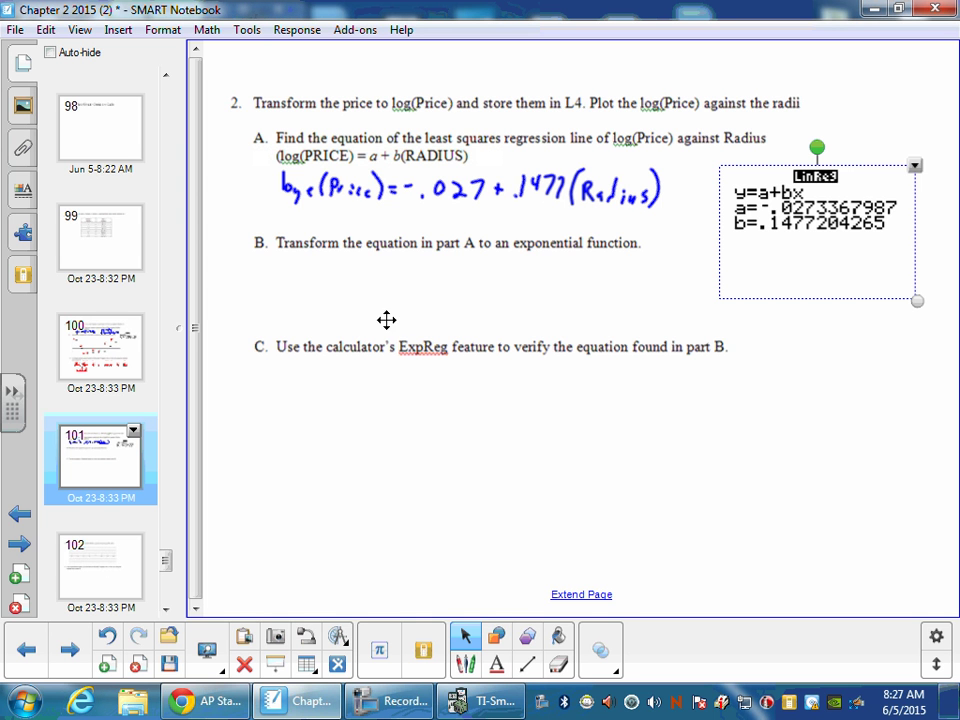
click(418, 343)
- In red ink, write 10^log(Price) = 10^-.027 · 10^.1477Radius under part B
click(409, 410)
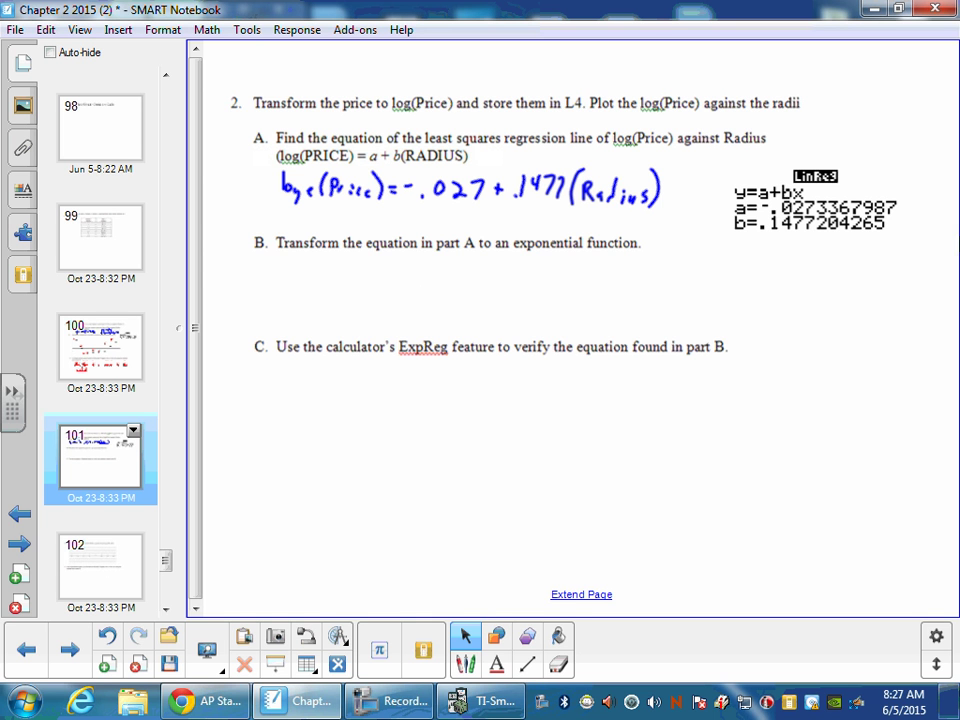
click(418, 690)
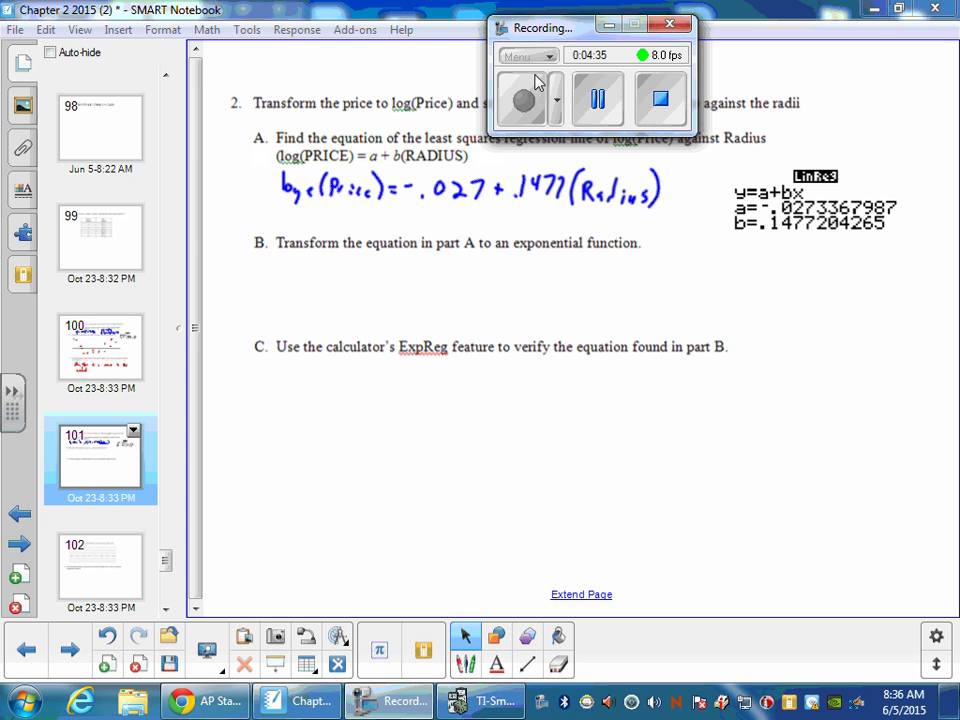
click(465, 663)
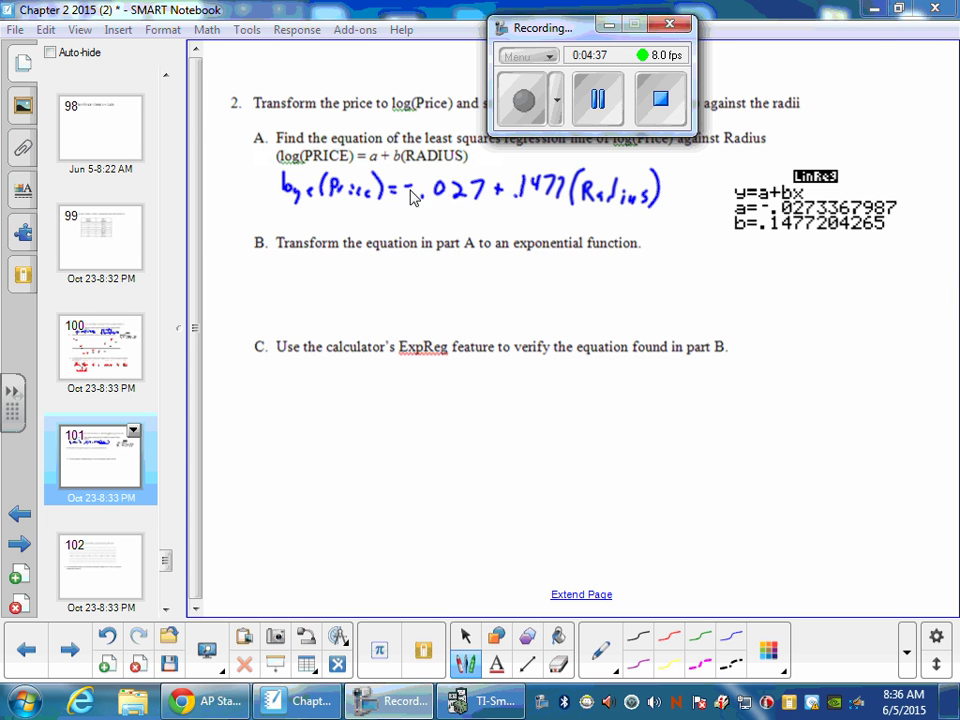
click(669, 636)
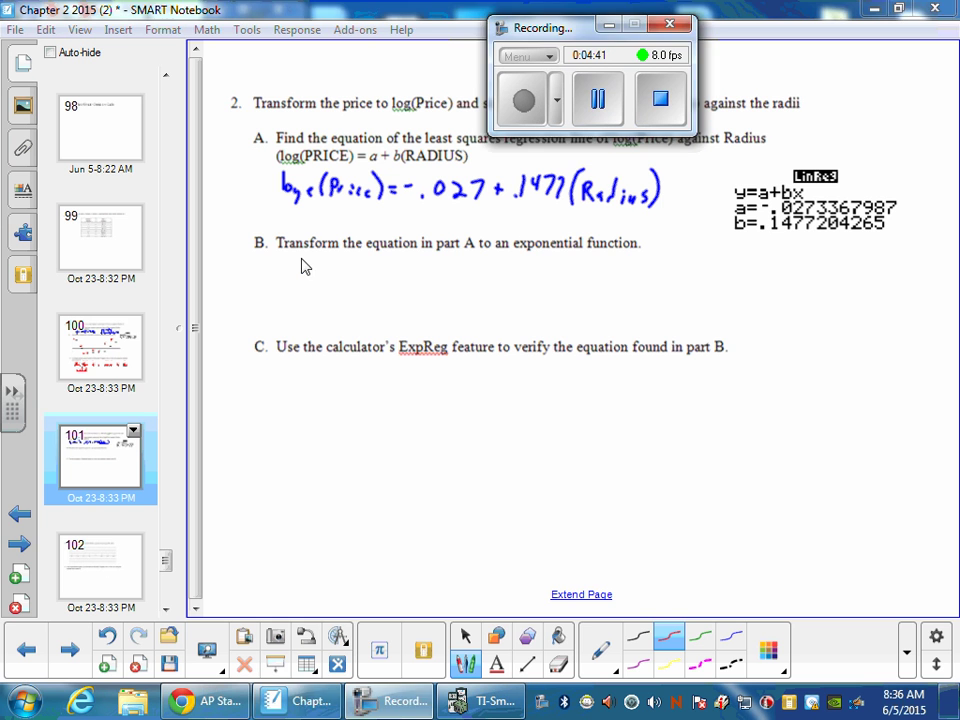
mouse_move(302, 261)
mouse_down()
mouse_move(331, 269)
mouse_move(334, 257)
mouse_move(404, 266)
mouse_move(421, 258)
mouse_move(420, 276)
mouse_move(467, 264)
mouse_up()
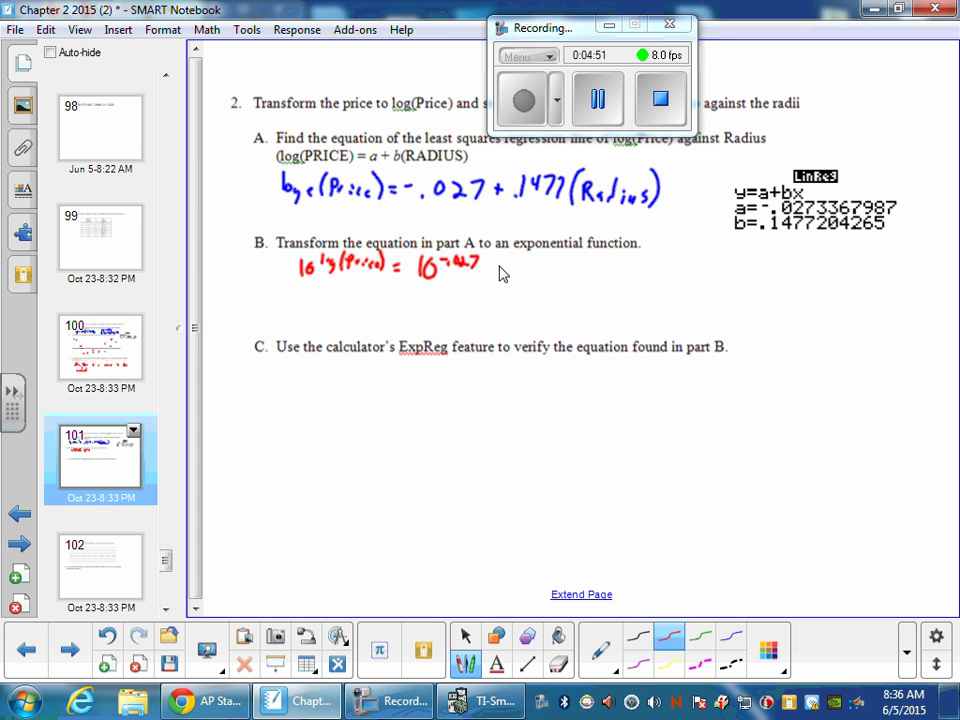
mouse_move(512, 279)
mouse_down()
mouse_move(518, 262)
mouse_move(539, 258)
mouse_move(566, 270)
mouse_move(620, 266)
mouse_up()
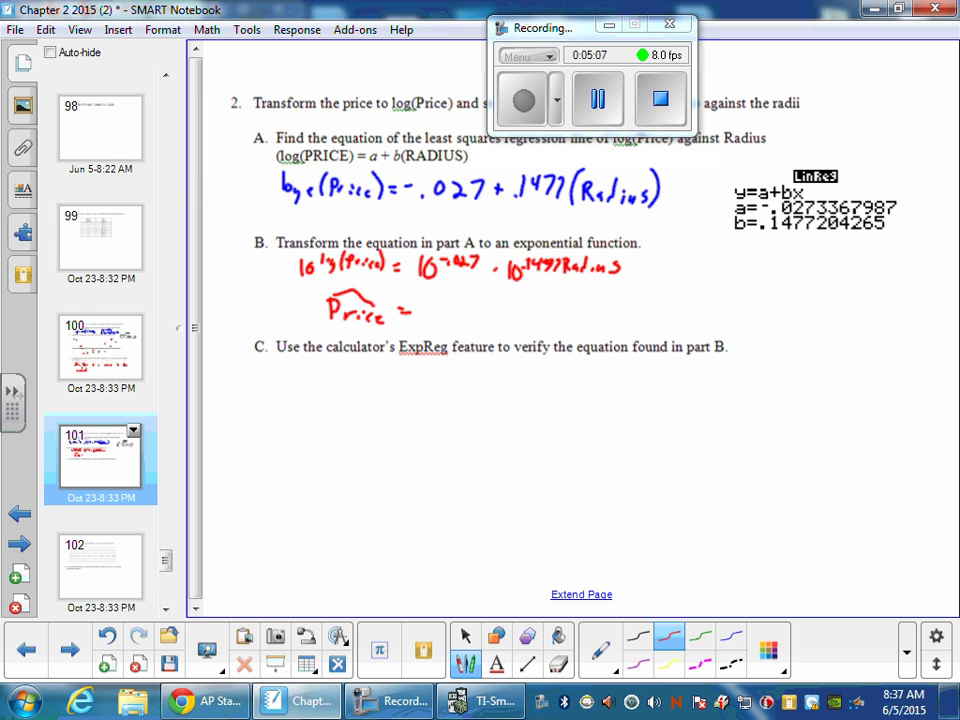
- Evaluate 10^-.027 on the calculator, getting .9397233106
click(493, 699)
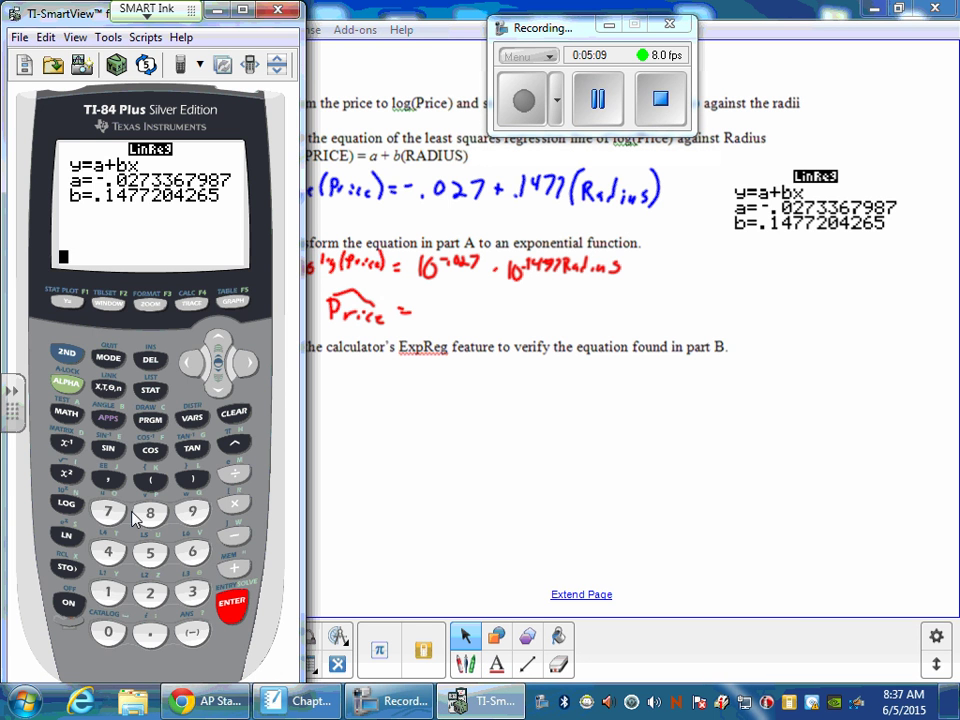
key(Escape)
click(108, 592)
click(108, 630)
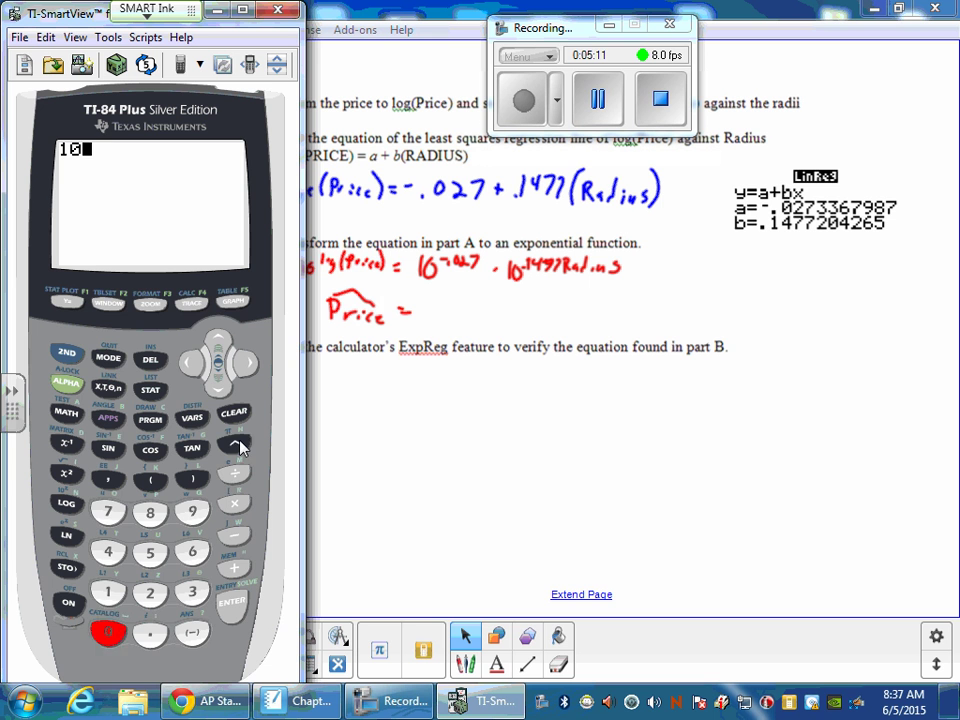
click(236, 444)
click(191, 632)
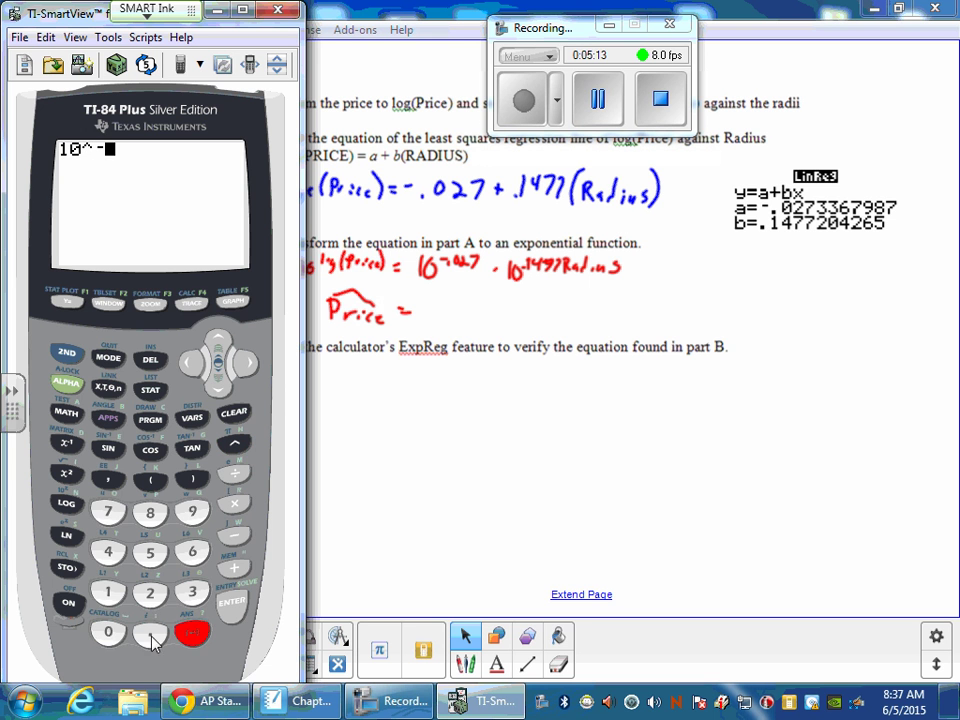
click(150, 632)
click(108, 630)
click(150, 592)
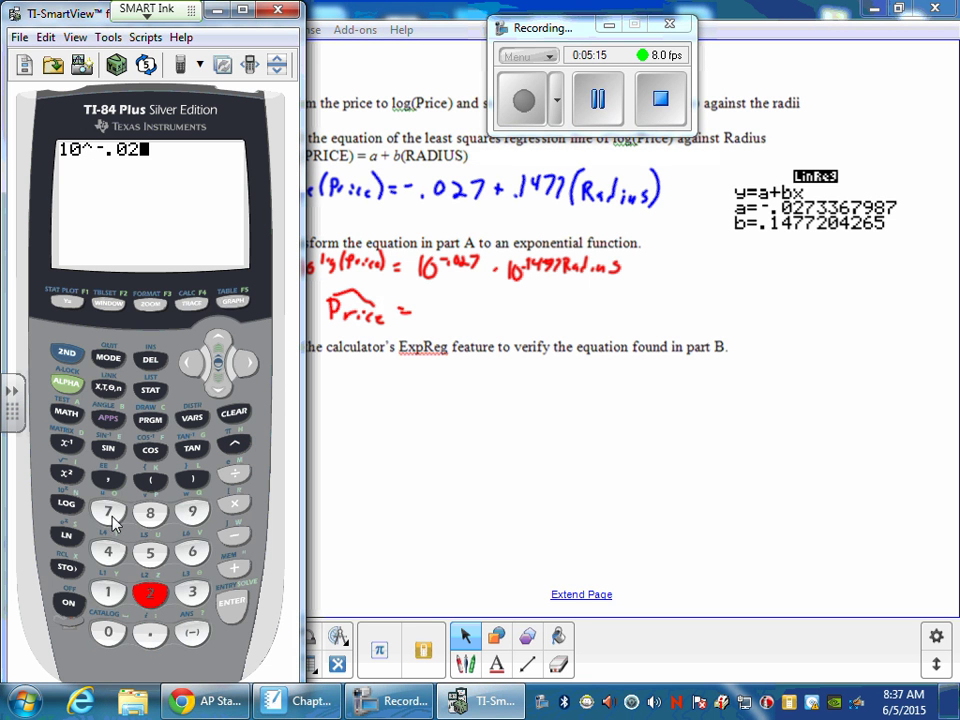
click(108, 511)
click(231, 605)
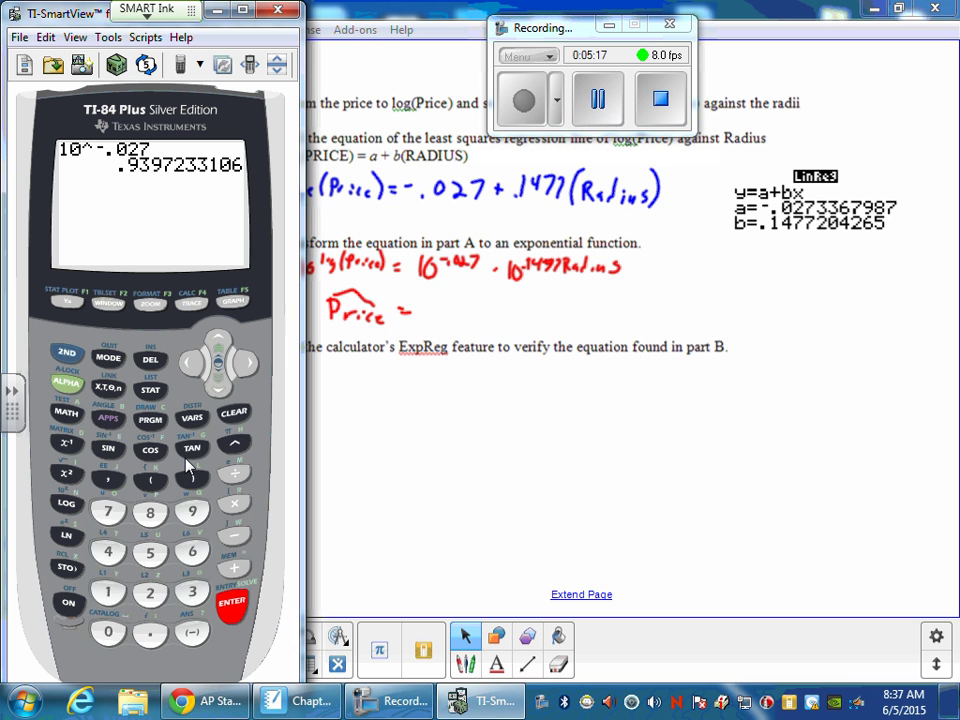
- Evaluate 10^.1477, getting 1.405076596
click(108, 592)
click(108, 632)
click(233, 444)
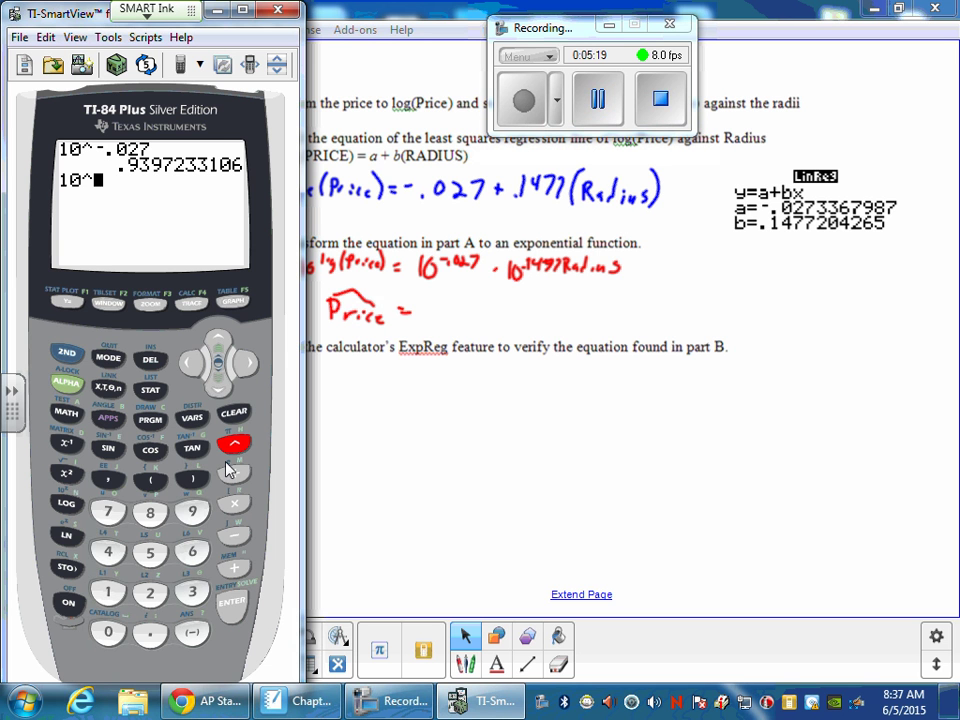
click(149, 632)
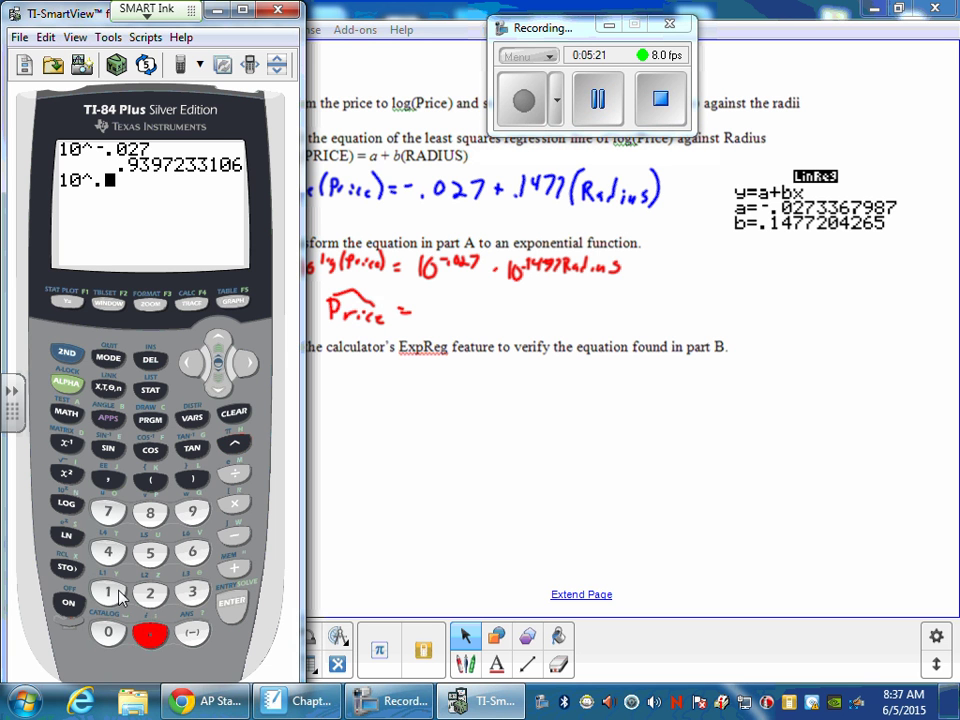
click(108, 592)
click(108, 552)
click(108, 514)
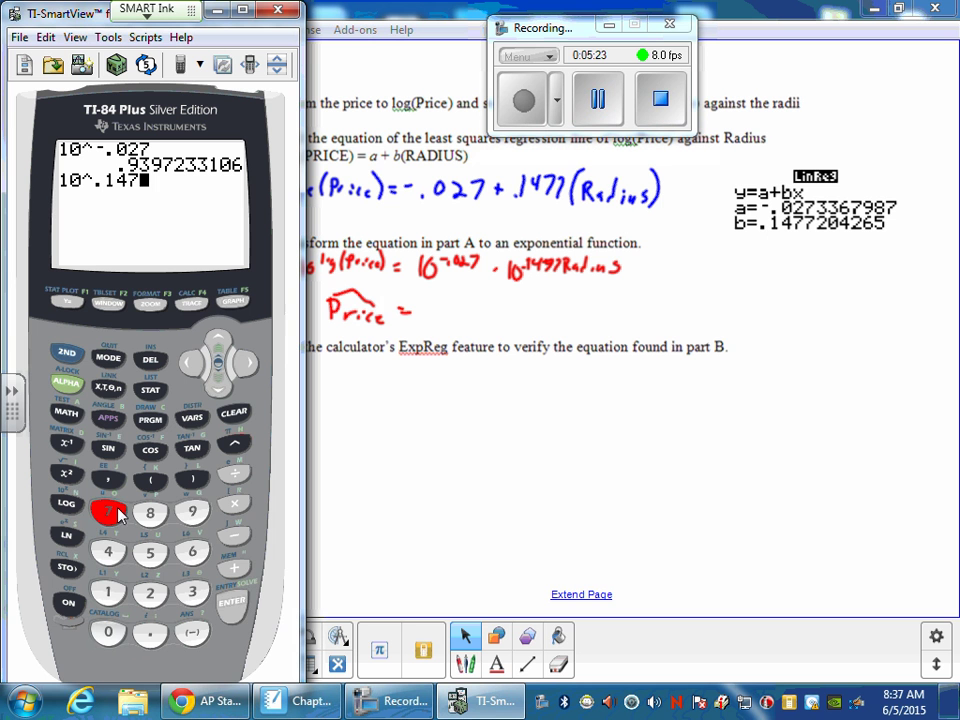
click(108, 514)
click(232, 603)
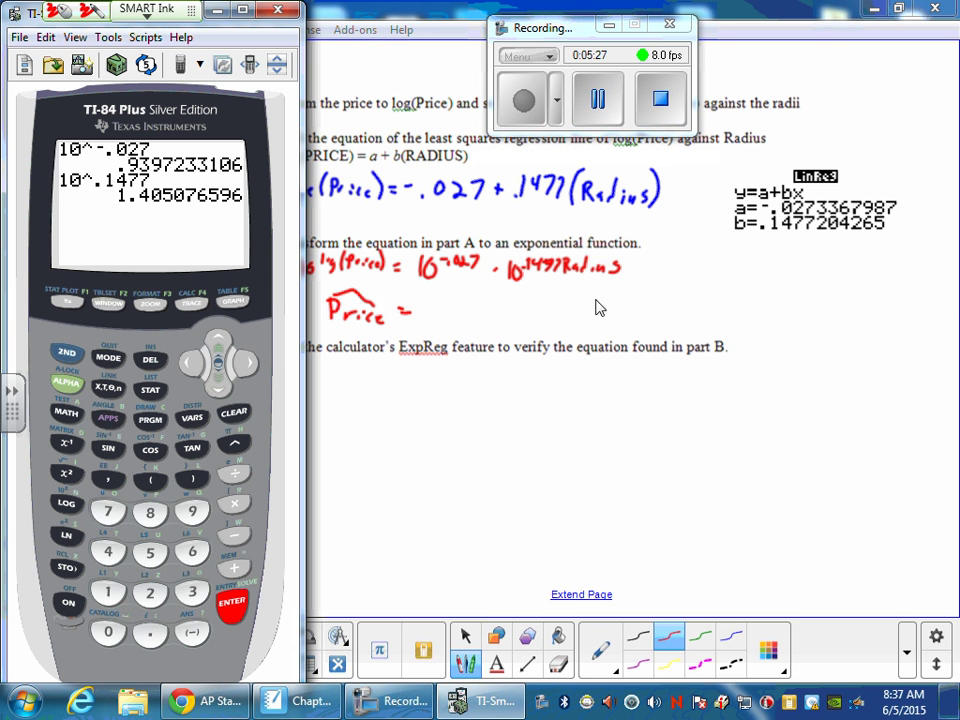
- Write 1.4 with a Radius exponent in red so part B reads Price = .939(1.4)^Radius
click(432, 323)
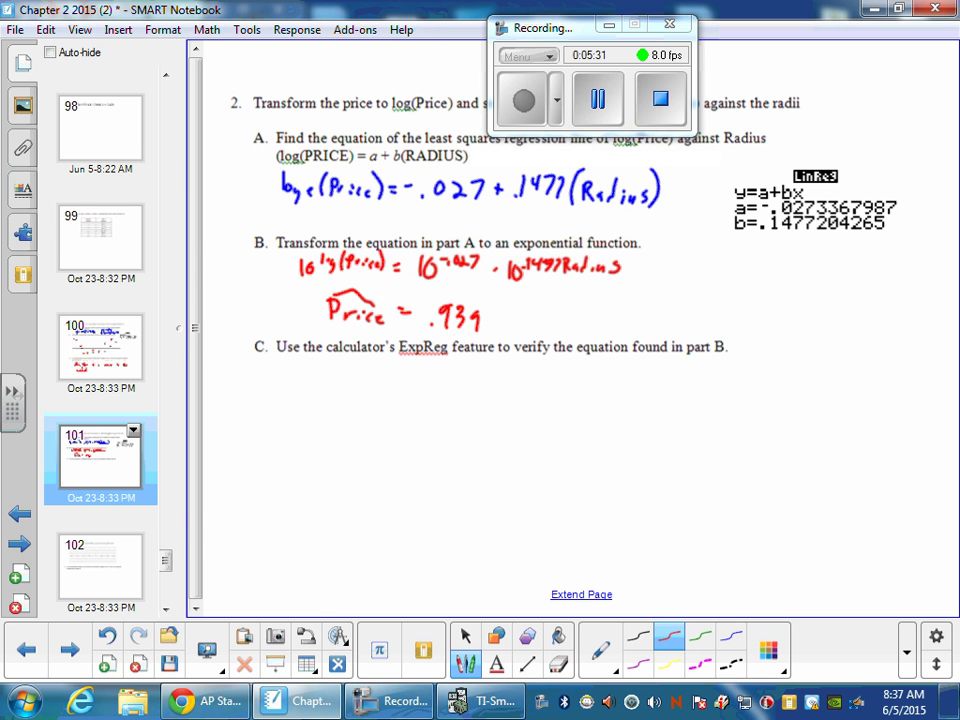
click(490, 700)
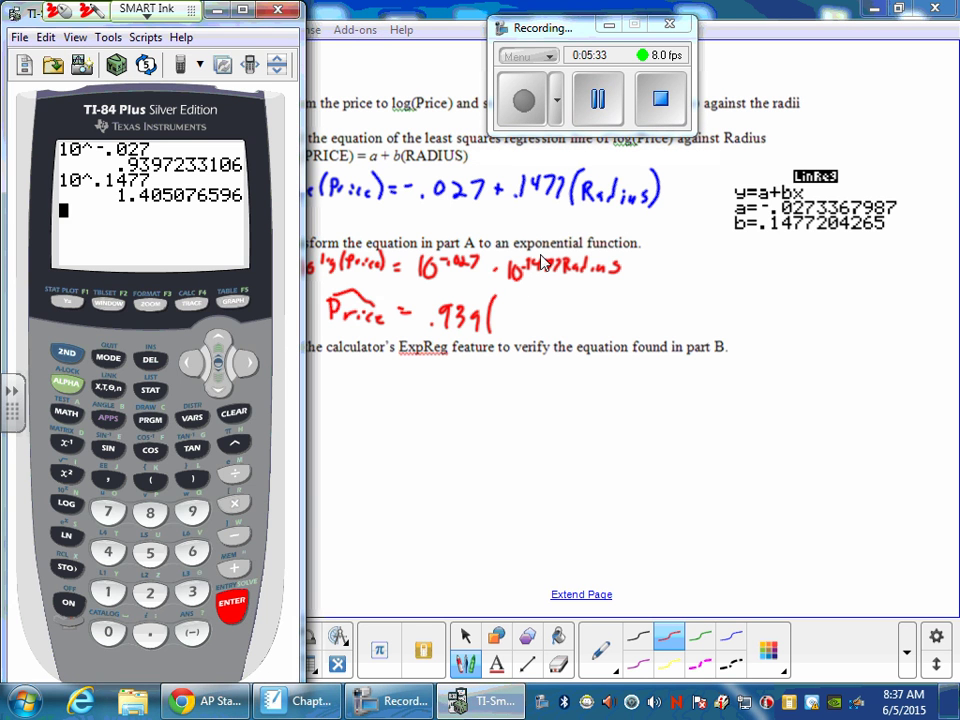
drag(504, 309, 502, 327)
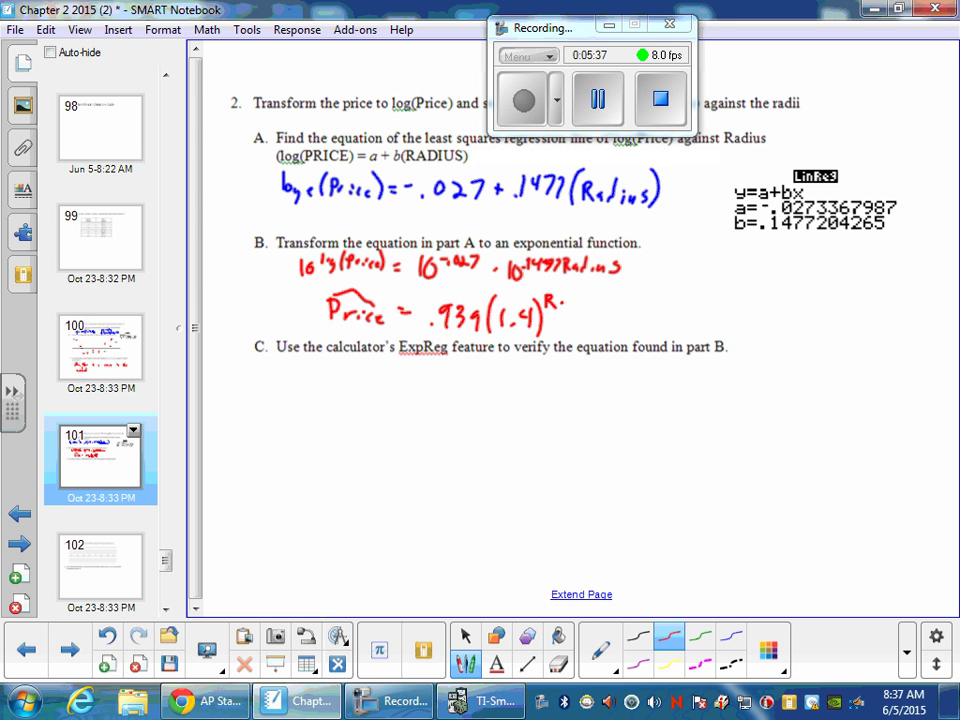
drag(574, 308, 585, 306)
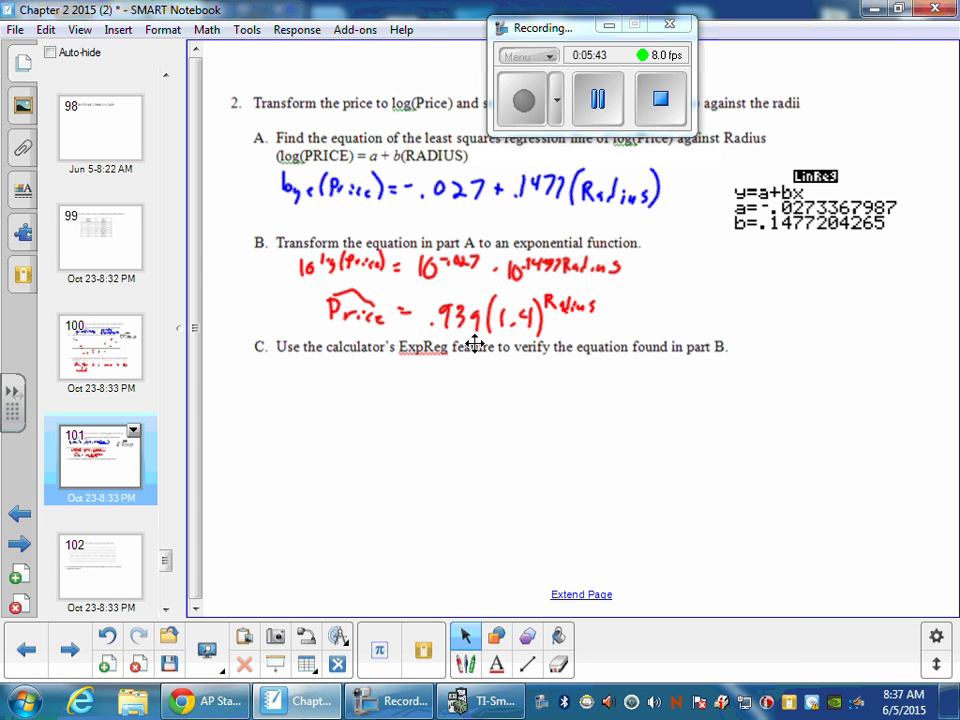
- Check Plot1 on the calculator and fit its window with ZoomStat, then return to the worksheet
click(490, 702)
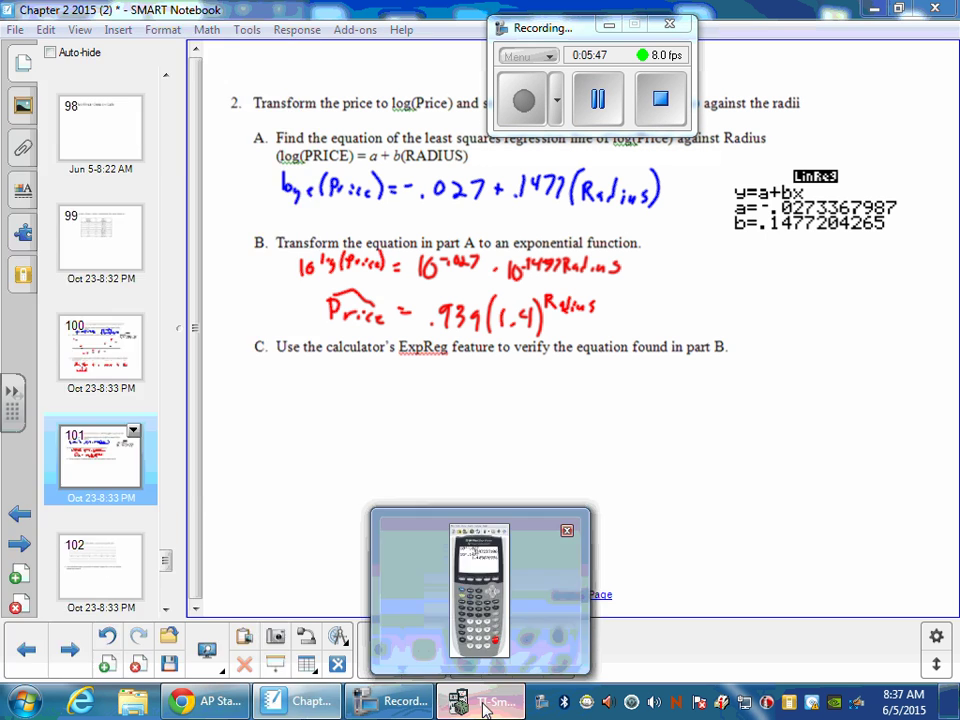
click(66, 353)
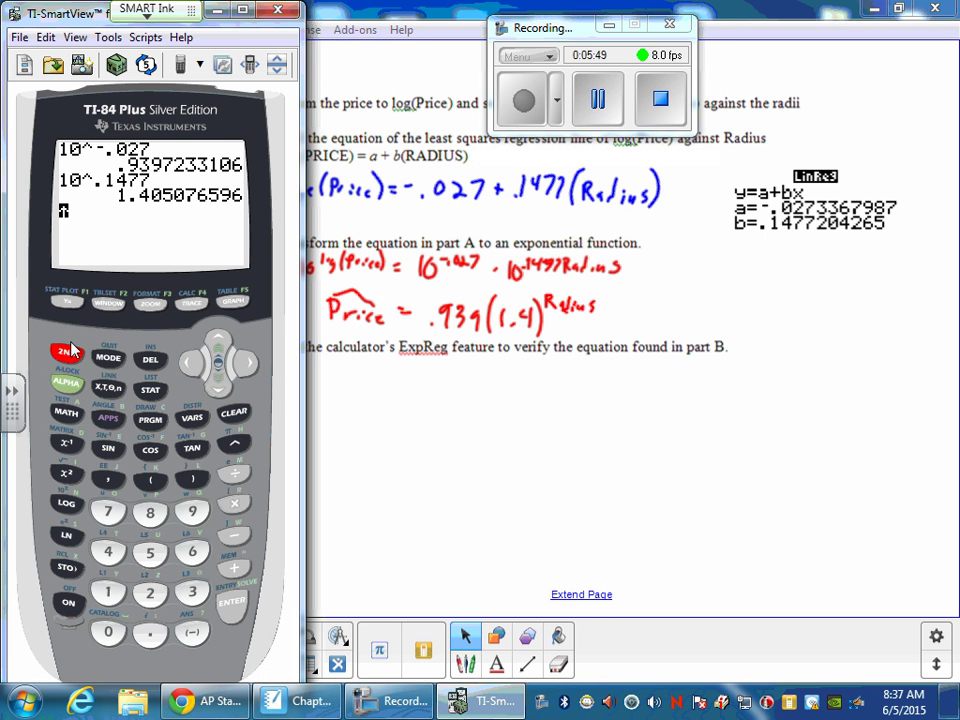
click(68, 304)
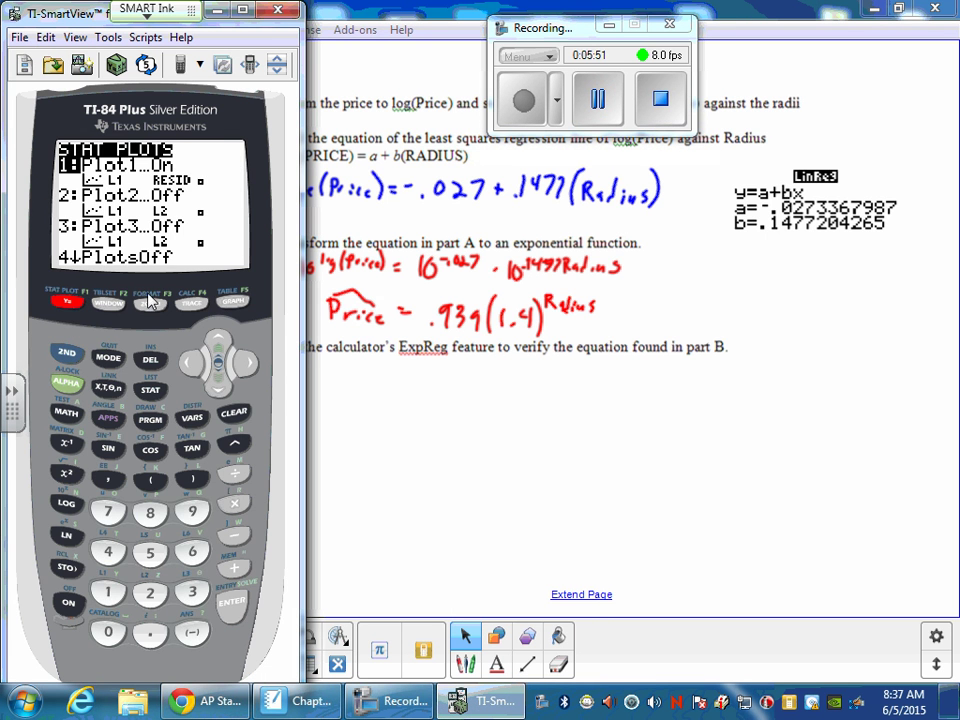
click(229, 598)
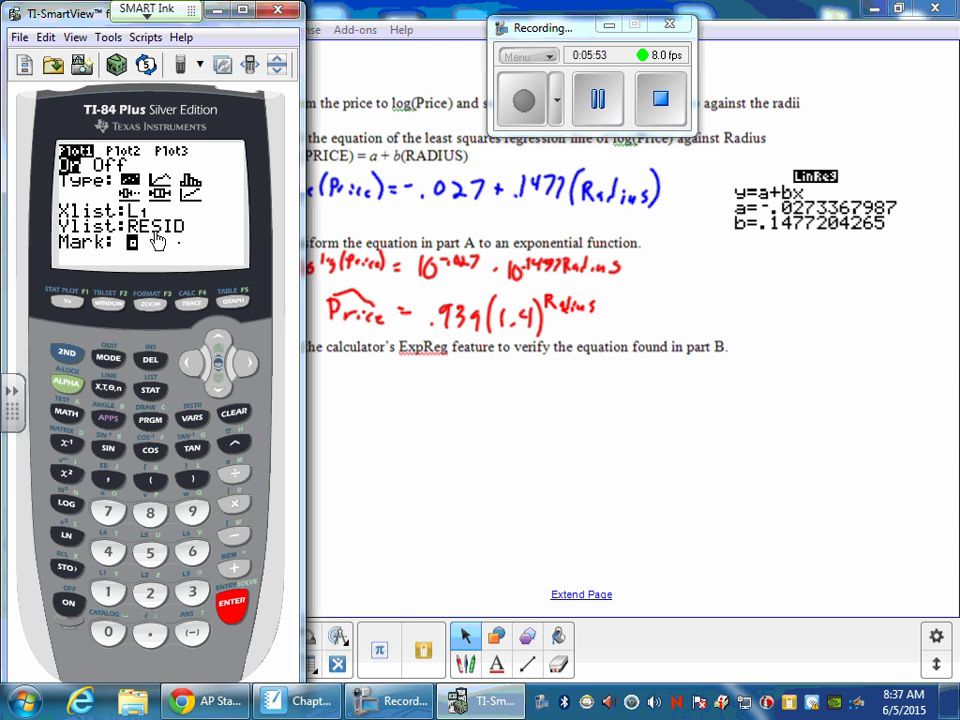
click(150, 303)
click(195, 511)
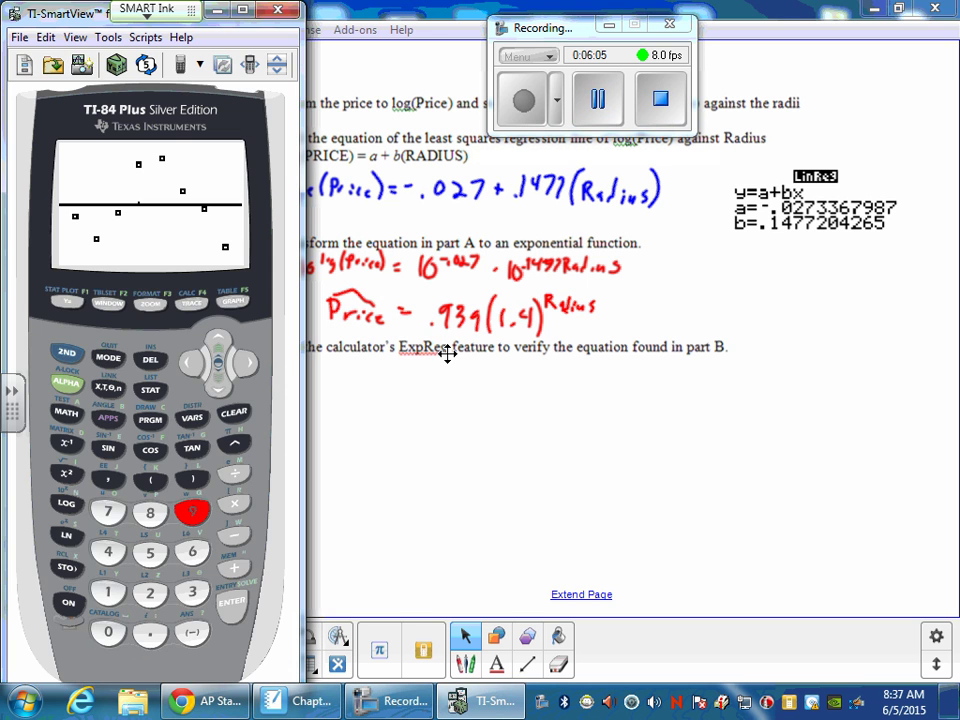
click(605, 438)
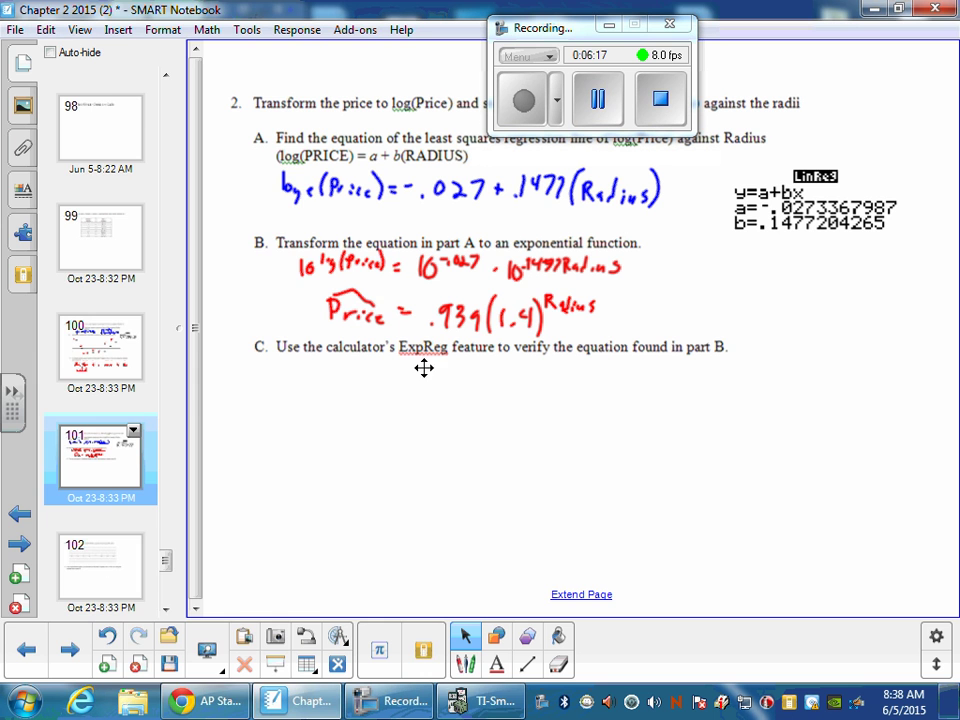
- Locate the ExpReg entry in the calculator's STAT CALC list
click(489, 703)
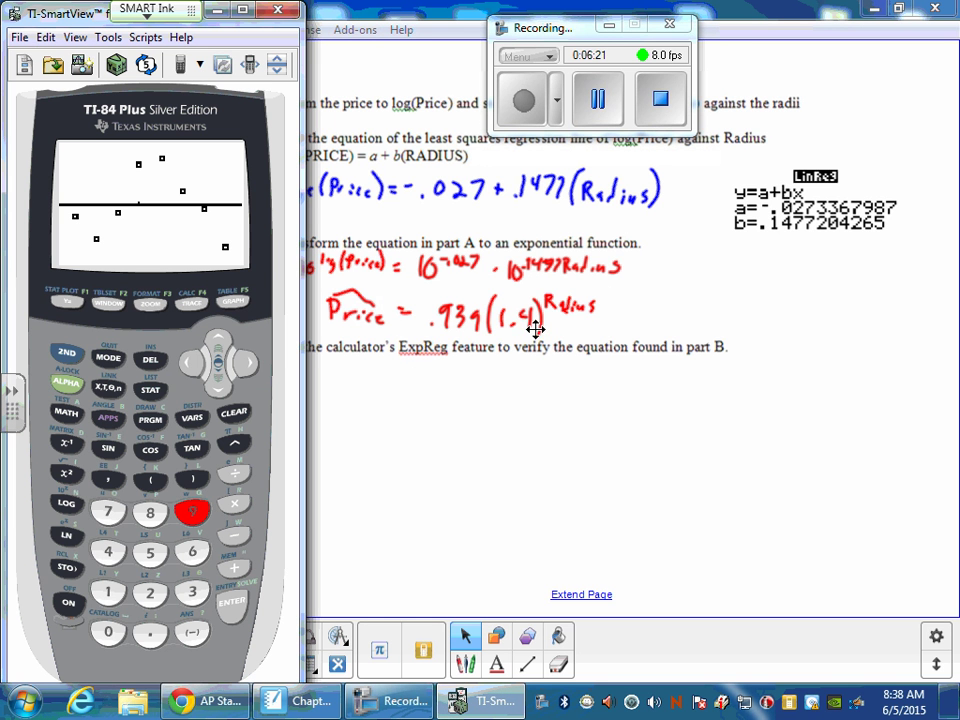
click(149, 392)
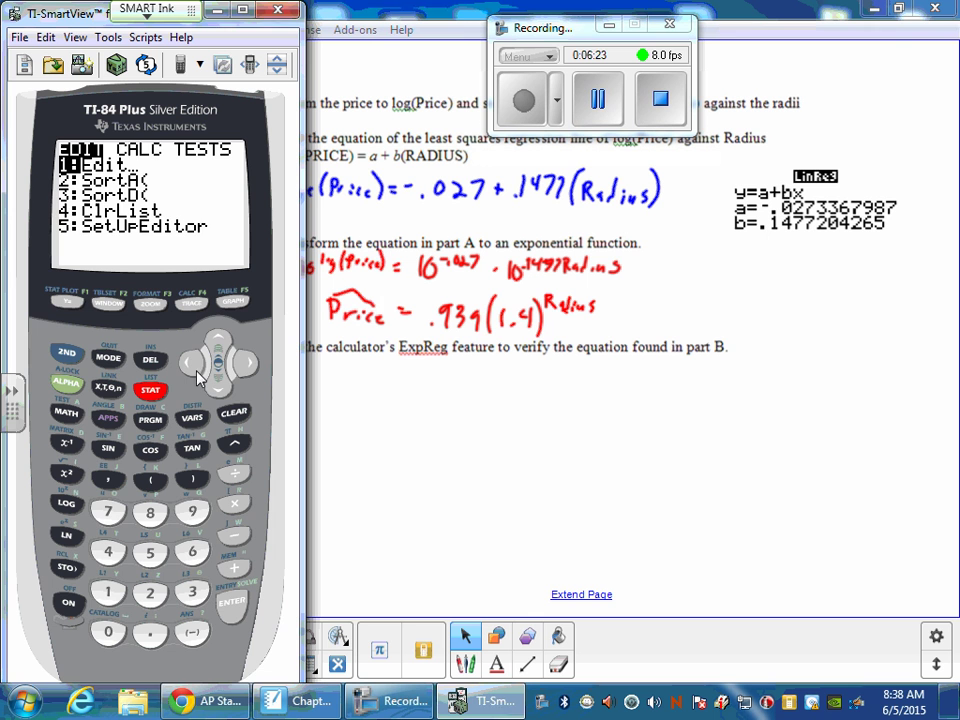
click(245, 364)
click(245, 364)
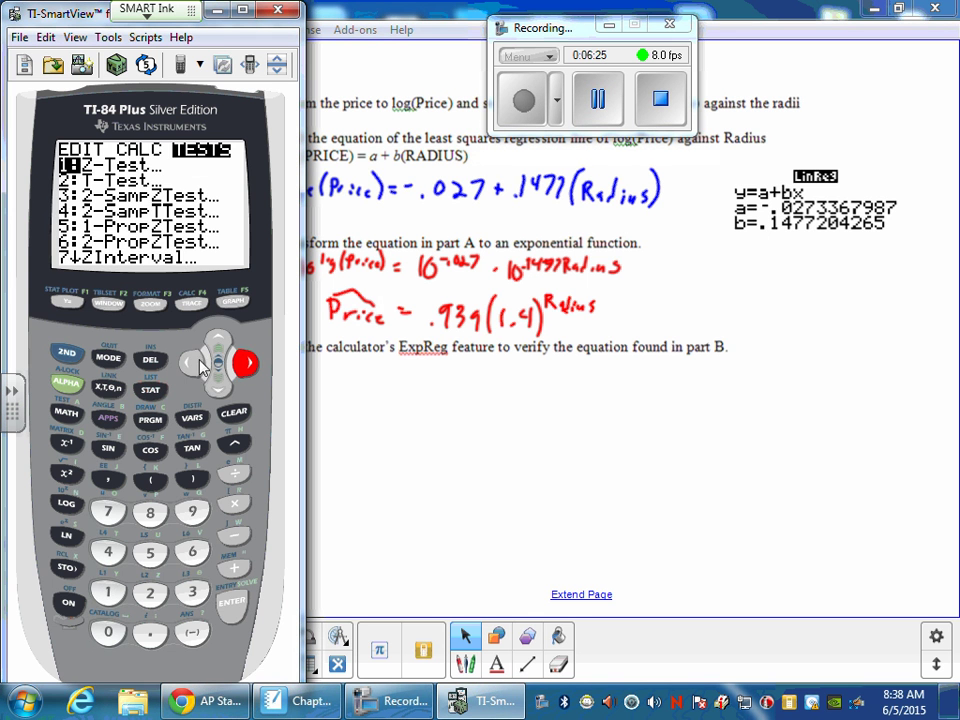
click(192, 362)
click(218, 342)
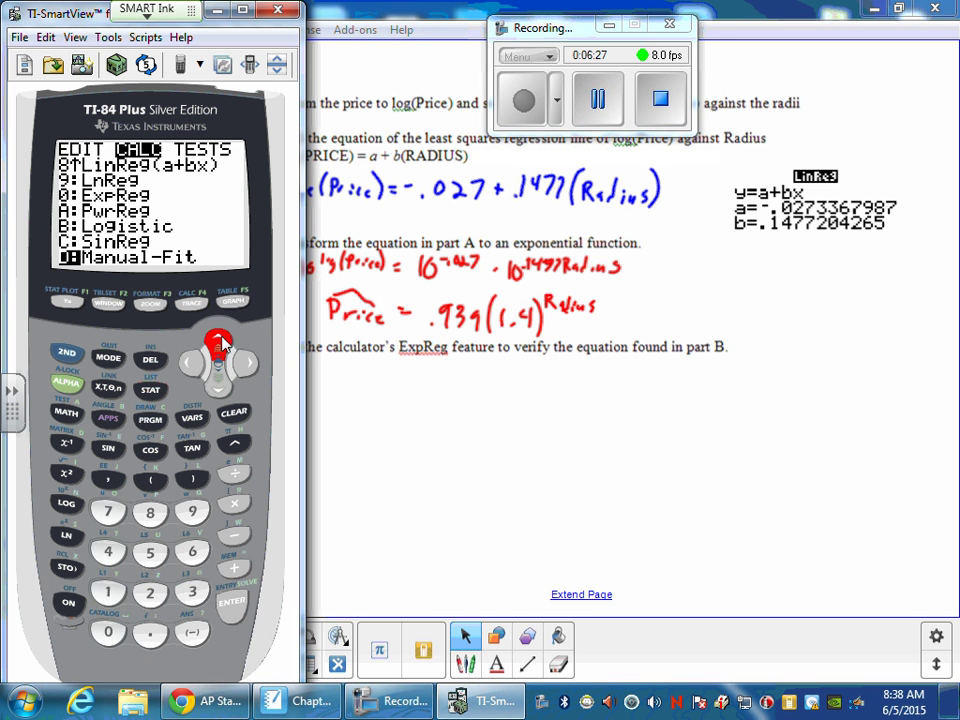
click(222, 343)
click(223, 343)
click(225, 343)
click(225, 343)
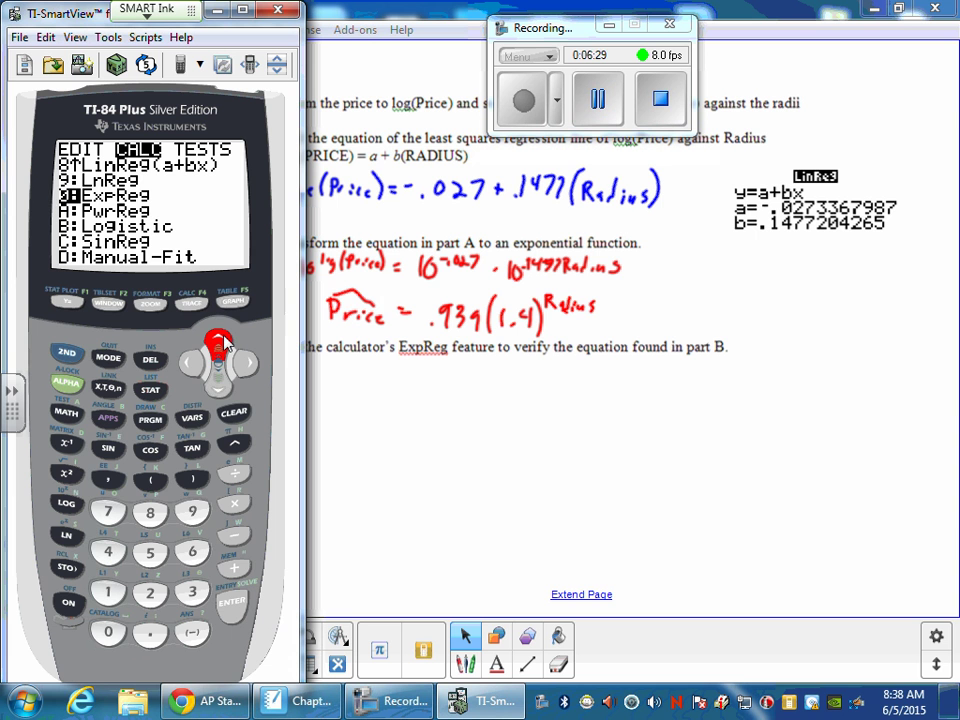
click(222, 343)
click(222, 343)
click(220, 386)
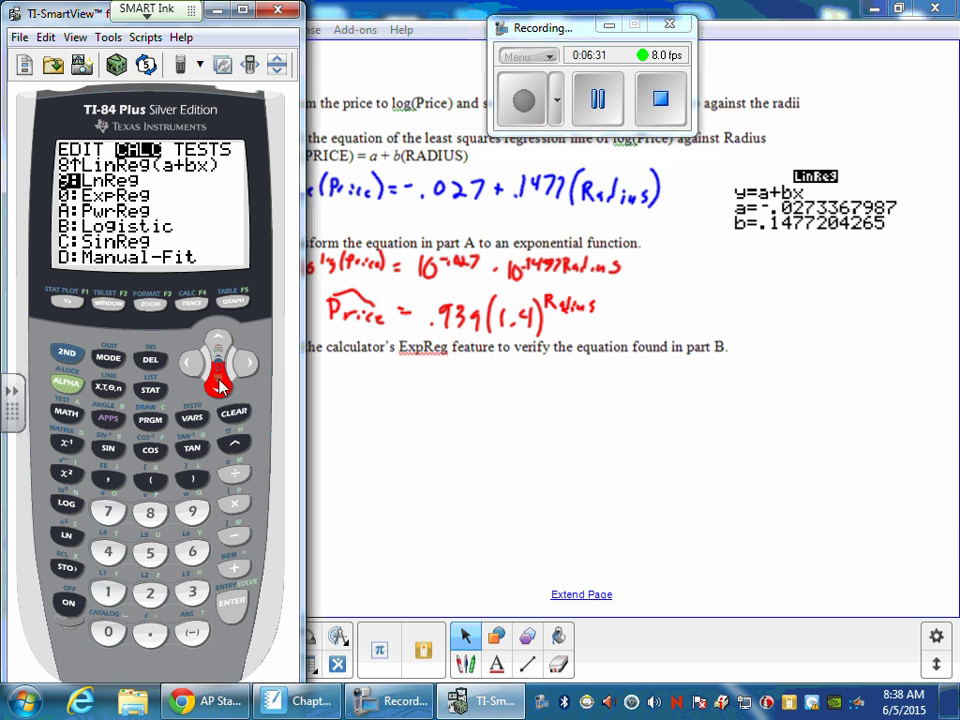
click(220, 387)
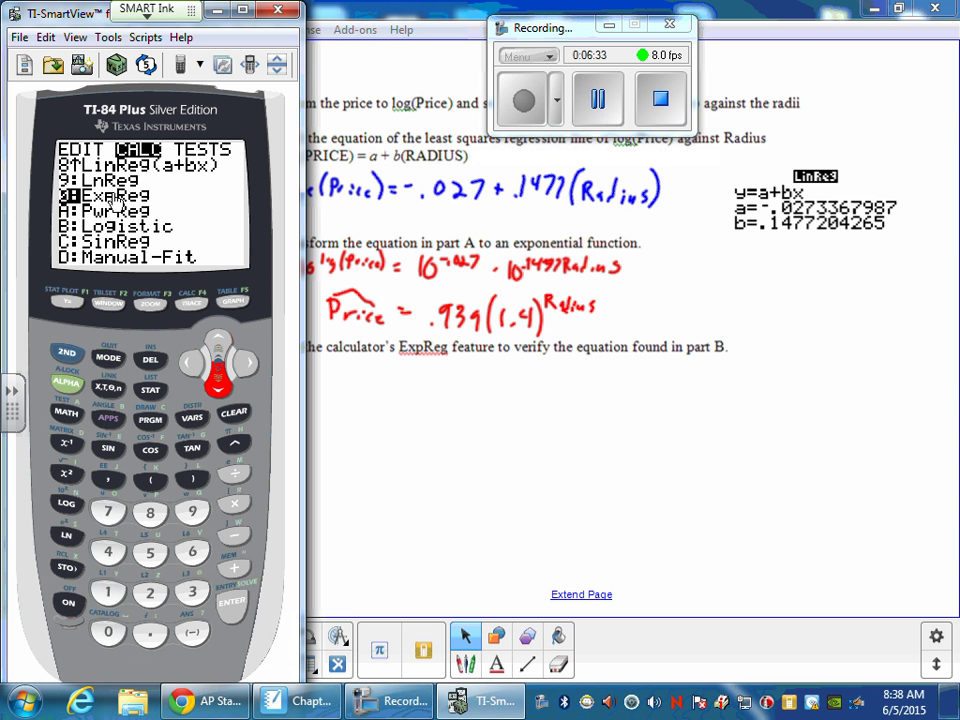
- Run ExpReg on L1 and L2, getting a=.9389948304 and b=1.405142684
click(231, 601)
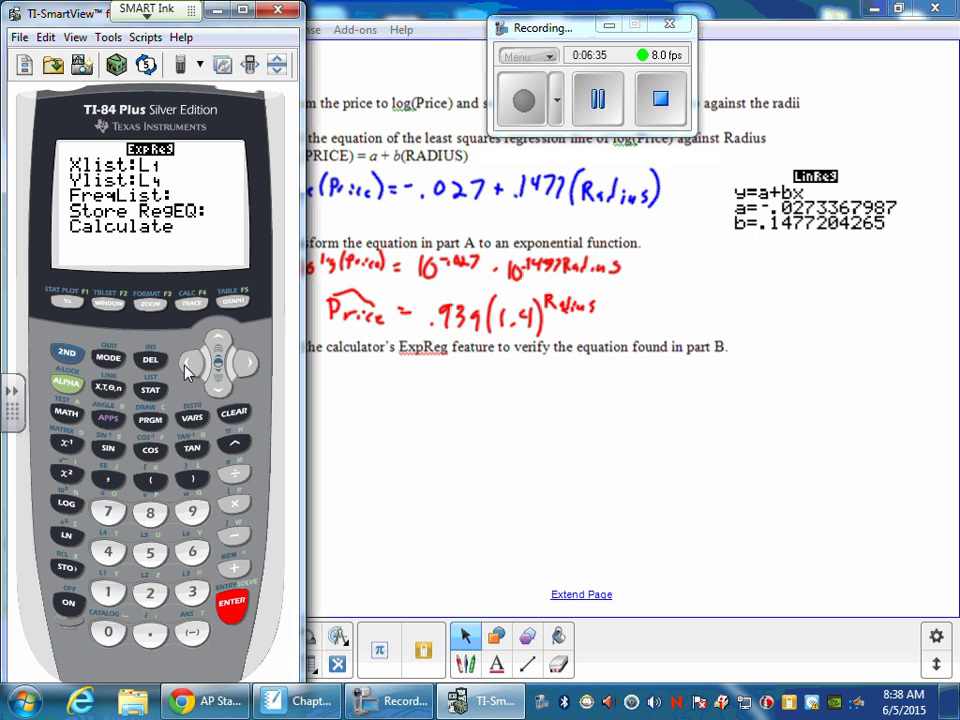
click(221, 390)
click(66, 353)
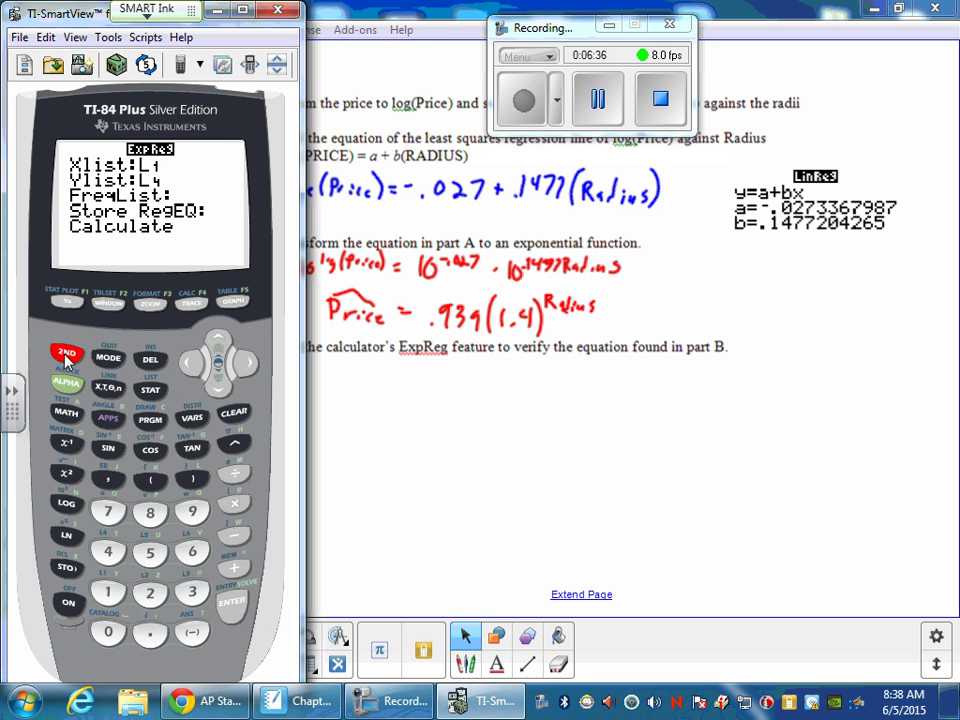
click(150, 593)
click(220, 387)
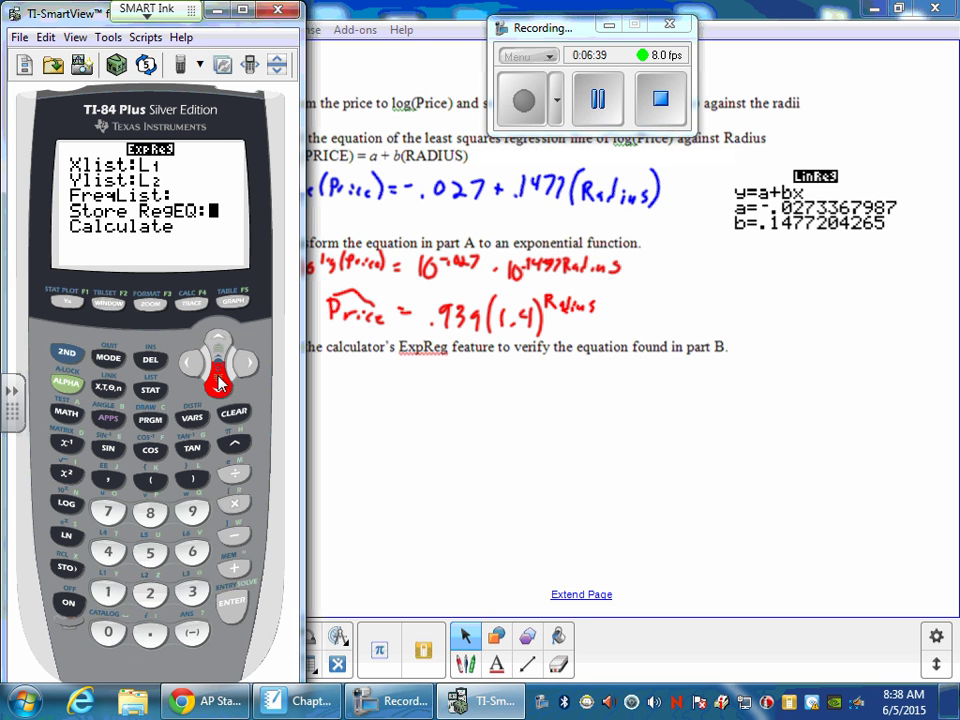
click(219, 383)
click(234, 598)
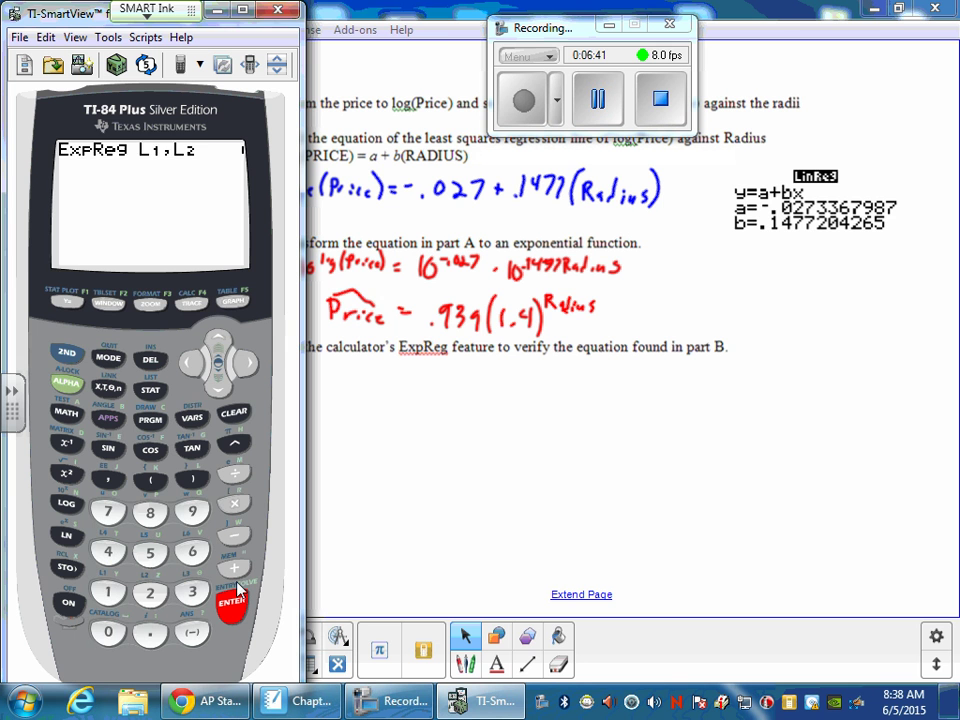
click(233, 599)
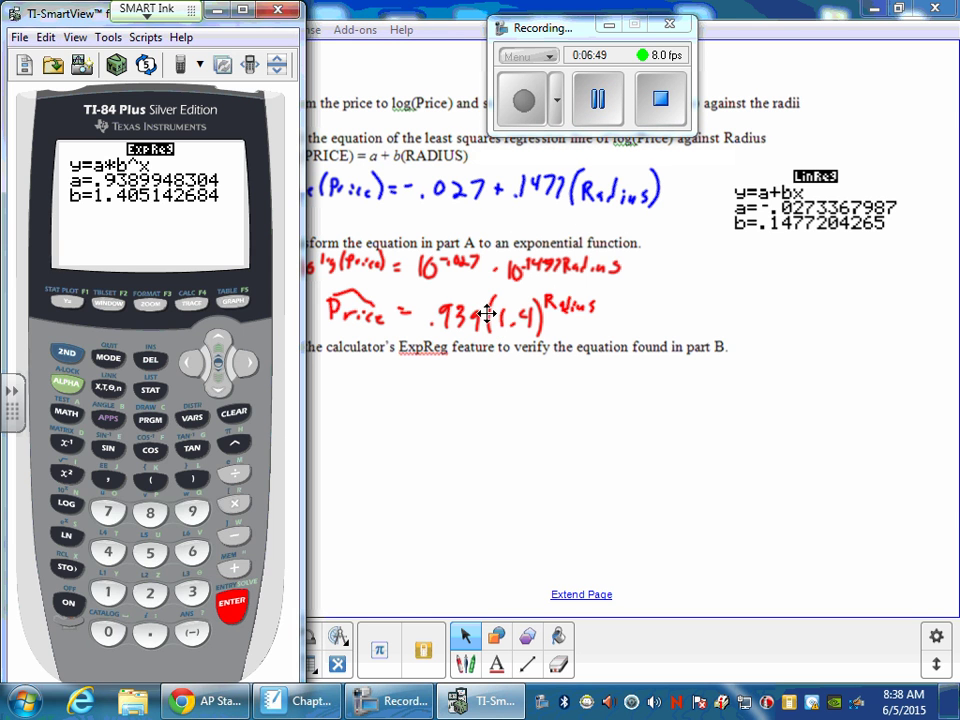
click(501, 411)
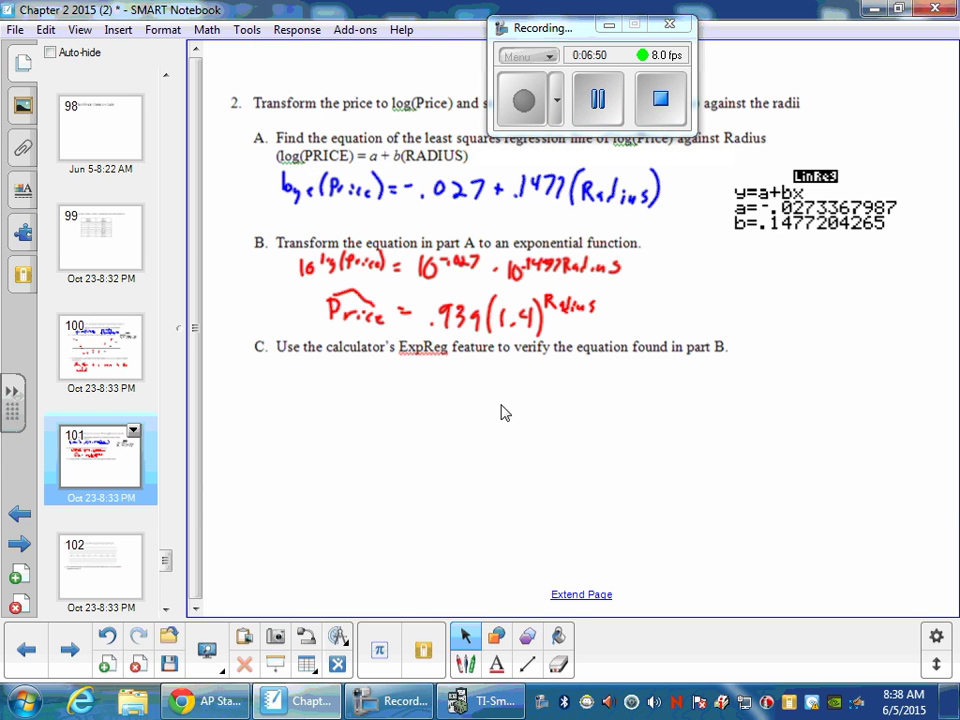
- Move to page 102 with parts D and E and bring up the calculator
click(122, 572)
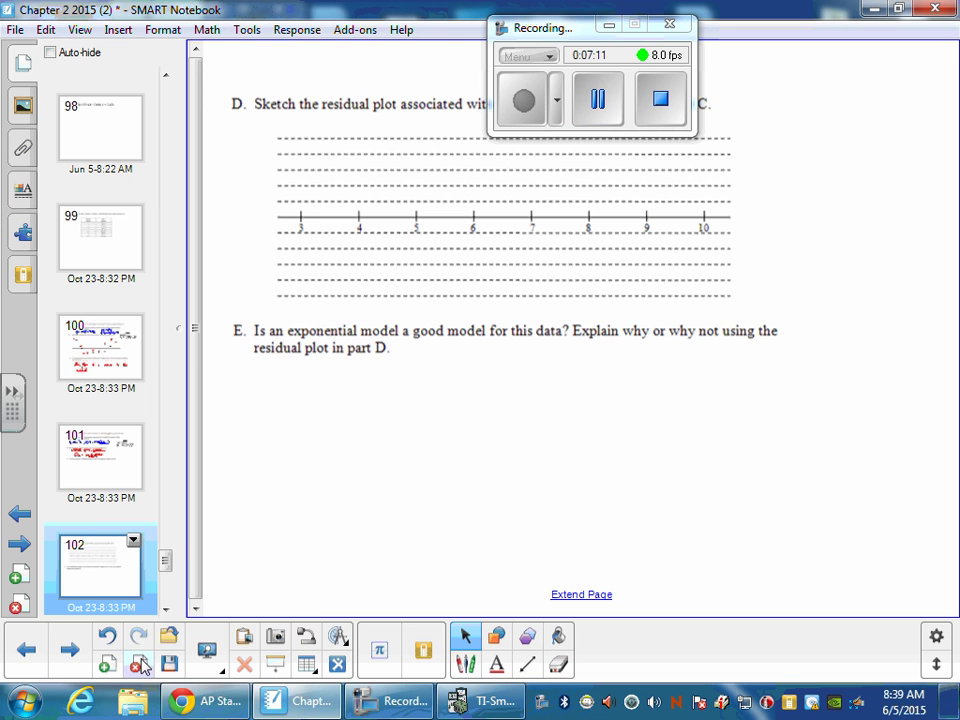
click(476, 698)
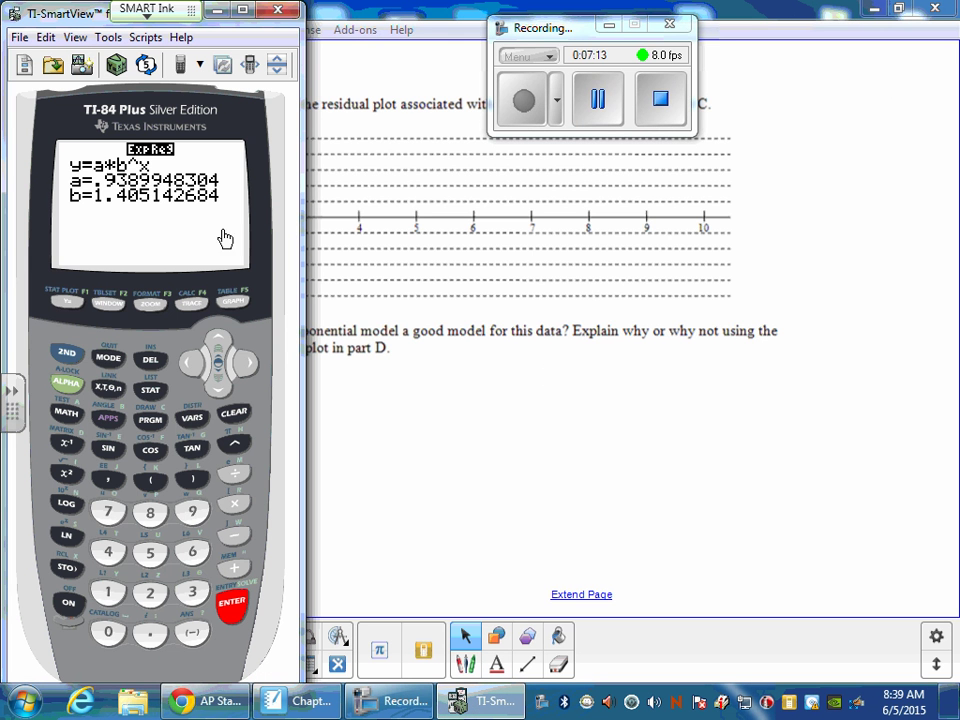
click(153, 389)
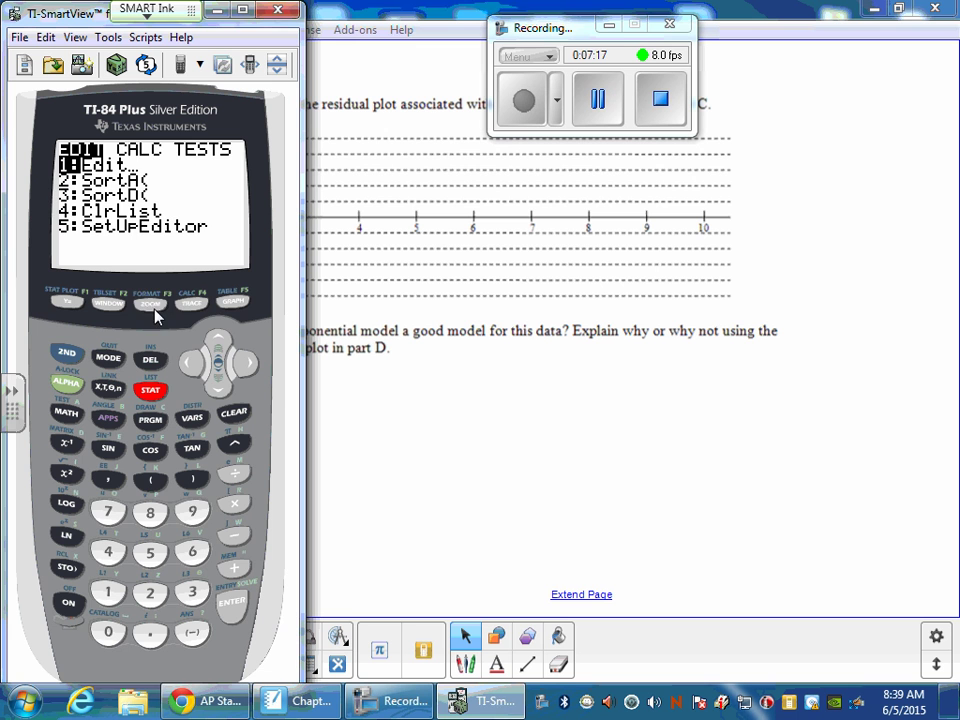
- Draw the residual plot with ZoomStat; a copy pasted onto the page is deleted again
click(150, 303)
click(192, 508)
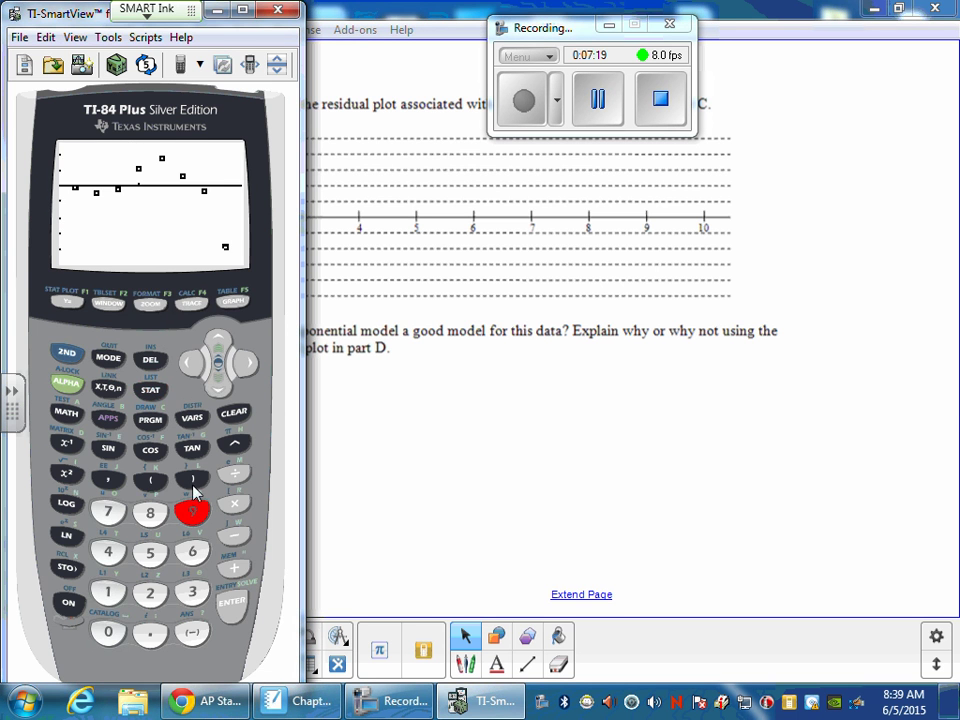
drag(184, 251, 578, 466)
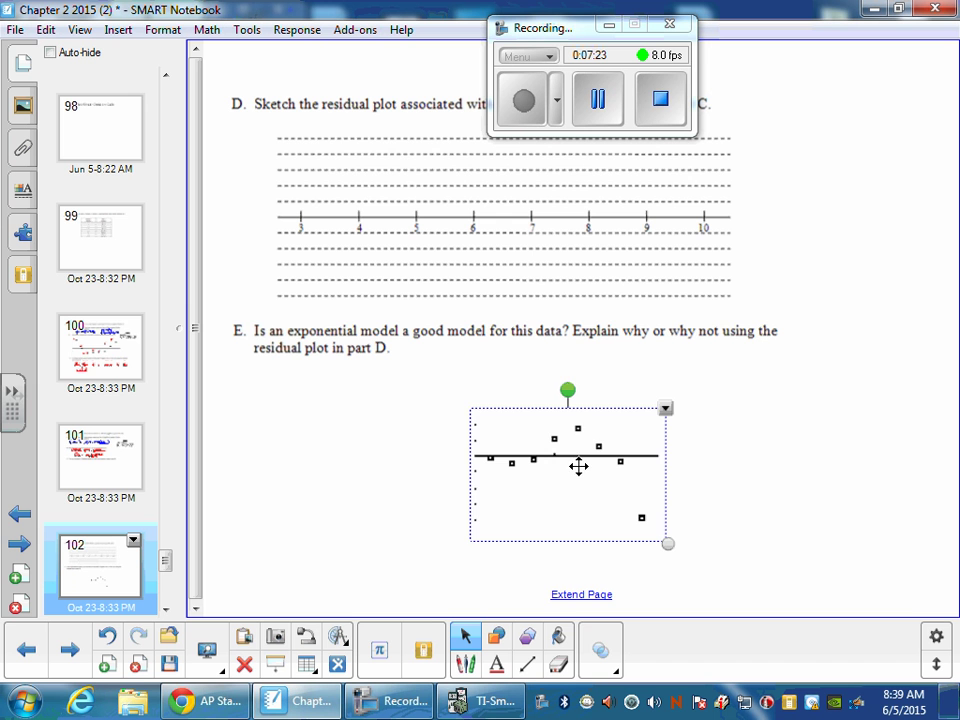
key(Delete)
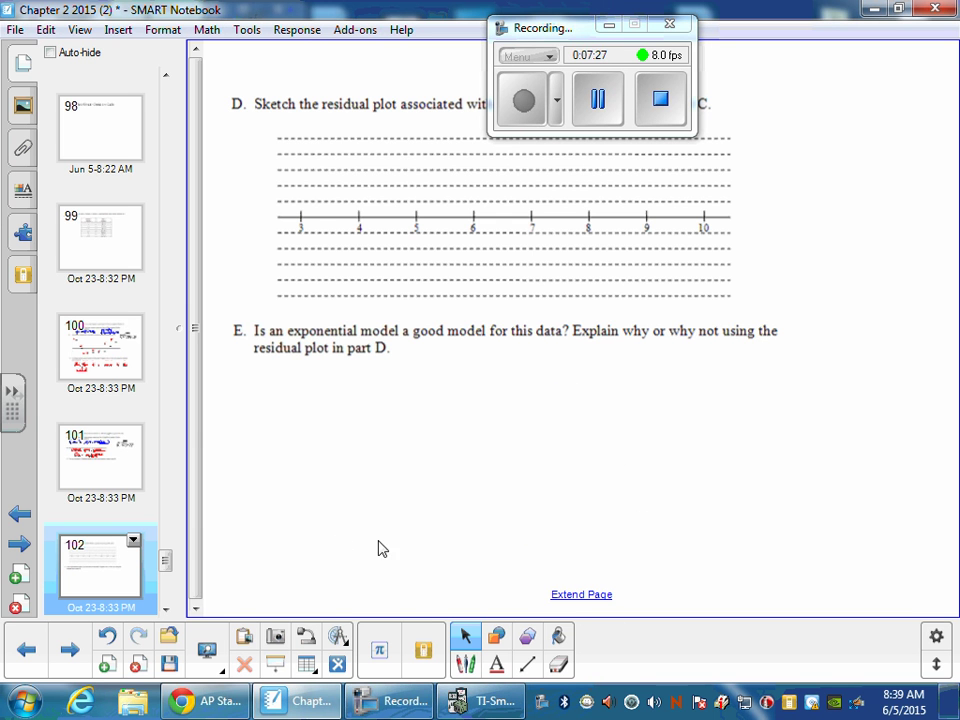
- Open the LinReg(a+bx) setup from the calculator's STAT CALC list
click(460, 700)
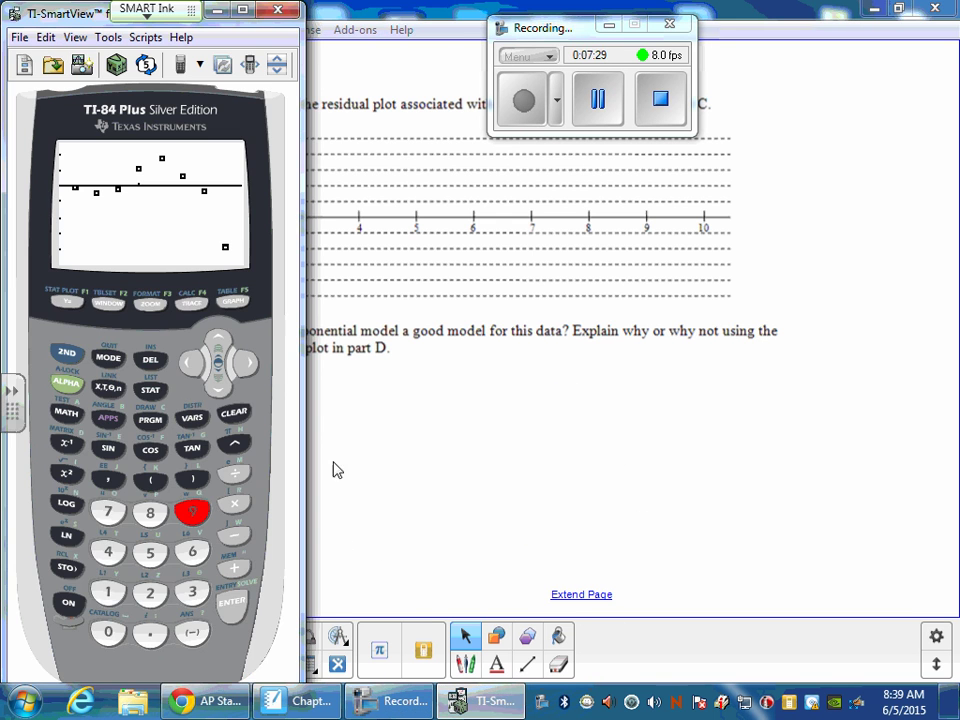
click(152, 305)
click(236, 412)
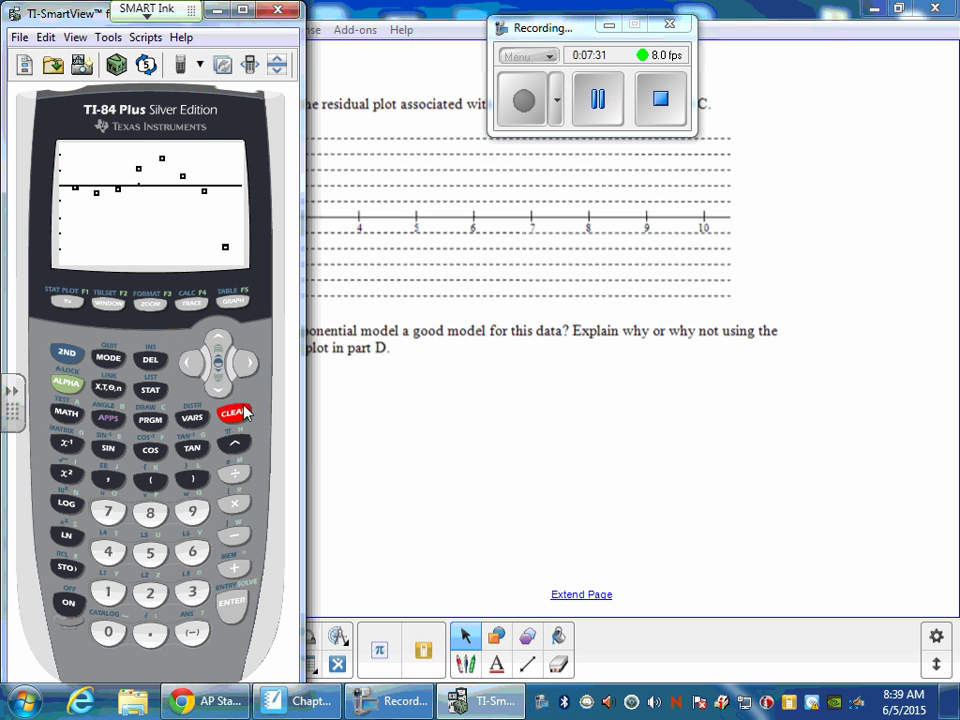
click(150, 390)
click(242, 365)
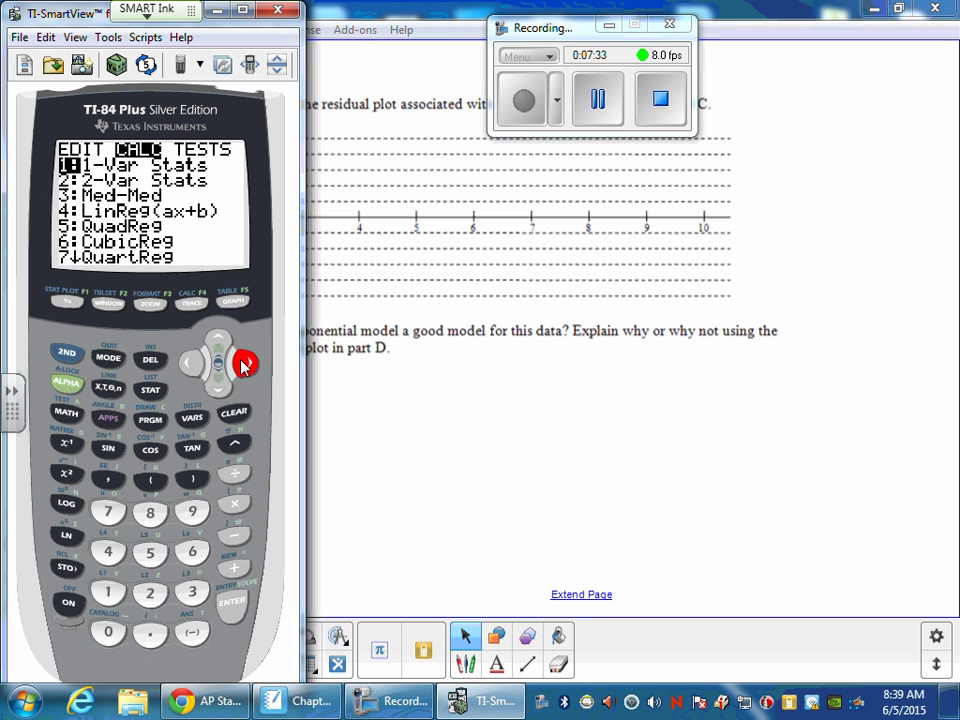
click(152, 508)
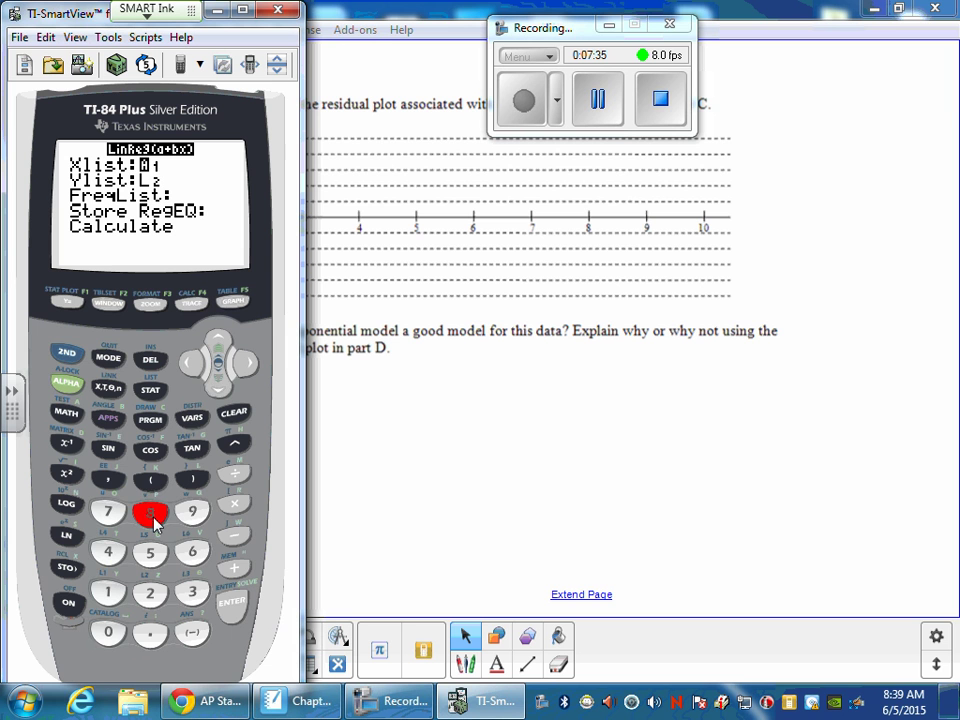
- Set Ylist to L4, calculate LinReg L1,L4, and graph the residuals with ZoomStat
key(Down)
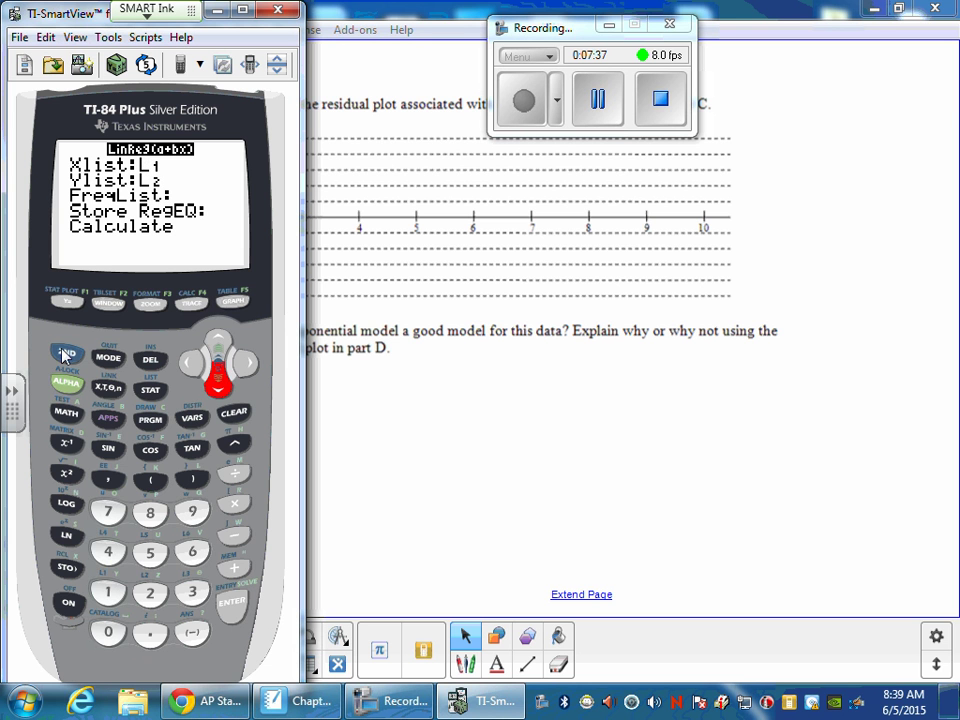
click(66, 353)
click(108, 551)
click(236, 606)
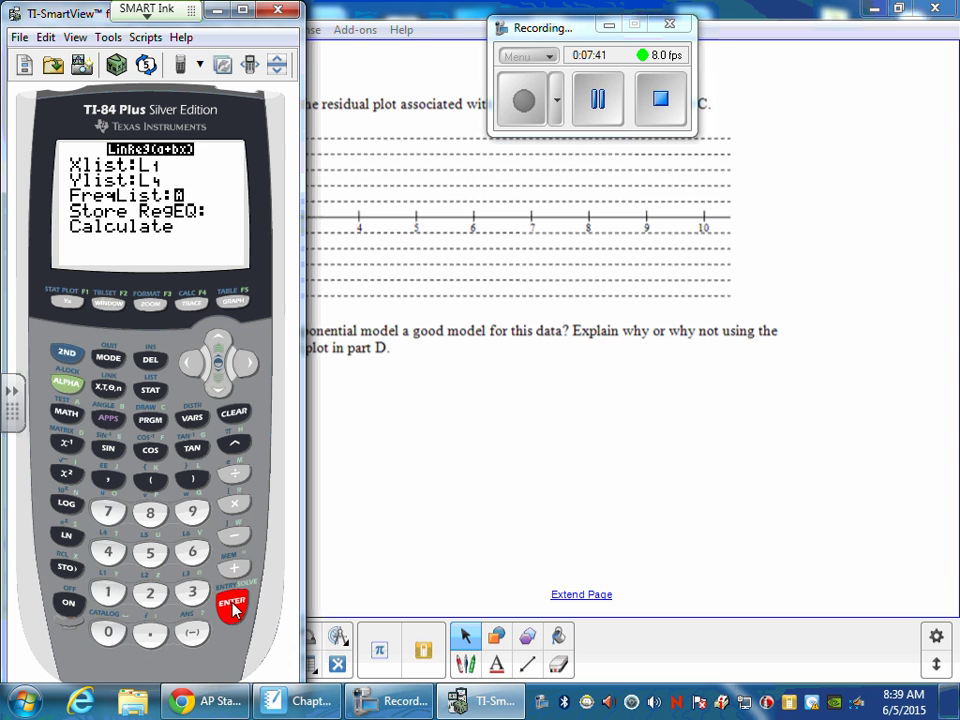
click(234, 605)
click(234, 605)
click(234, 605)
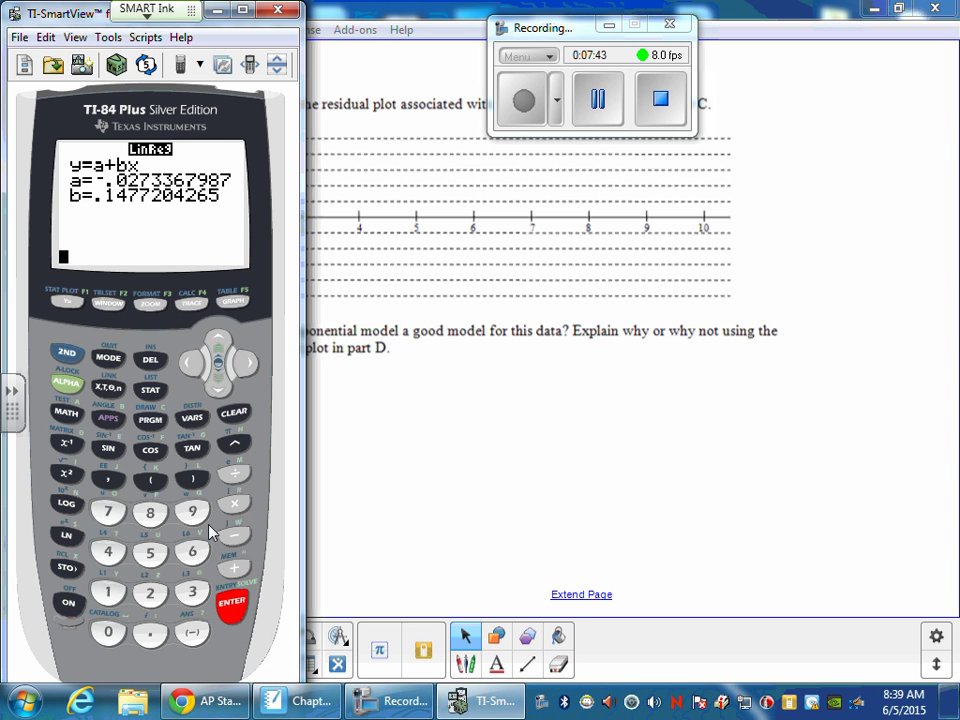
click(152, 303)
click(192, 512)
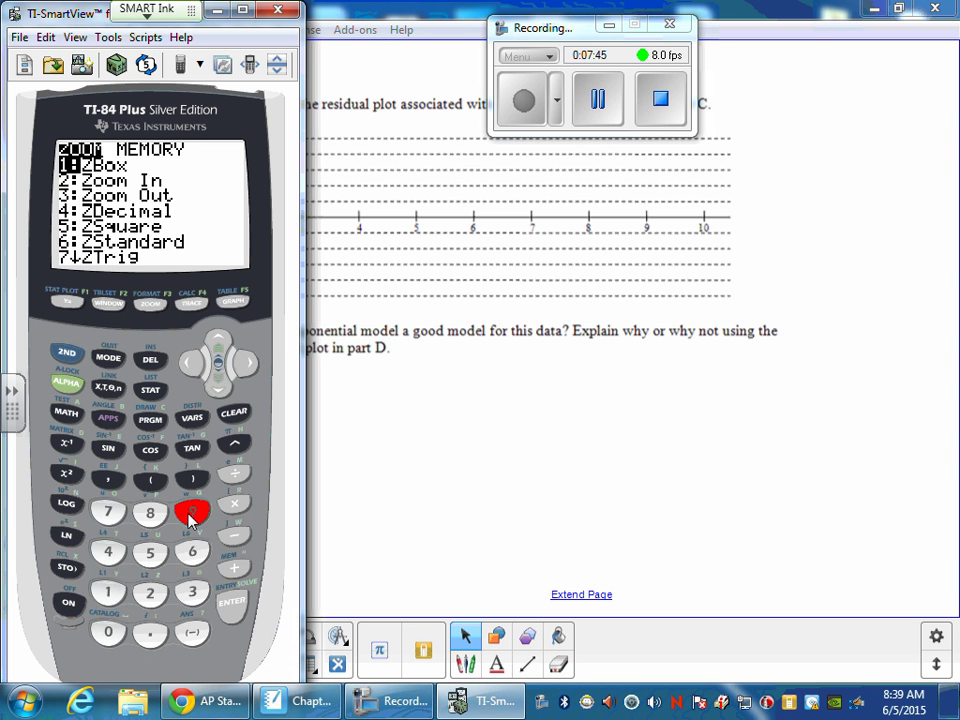
- Paste the calculator's residual graph under question D and enlarge it
drag(150, 193, 440, 200)
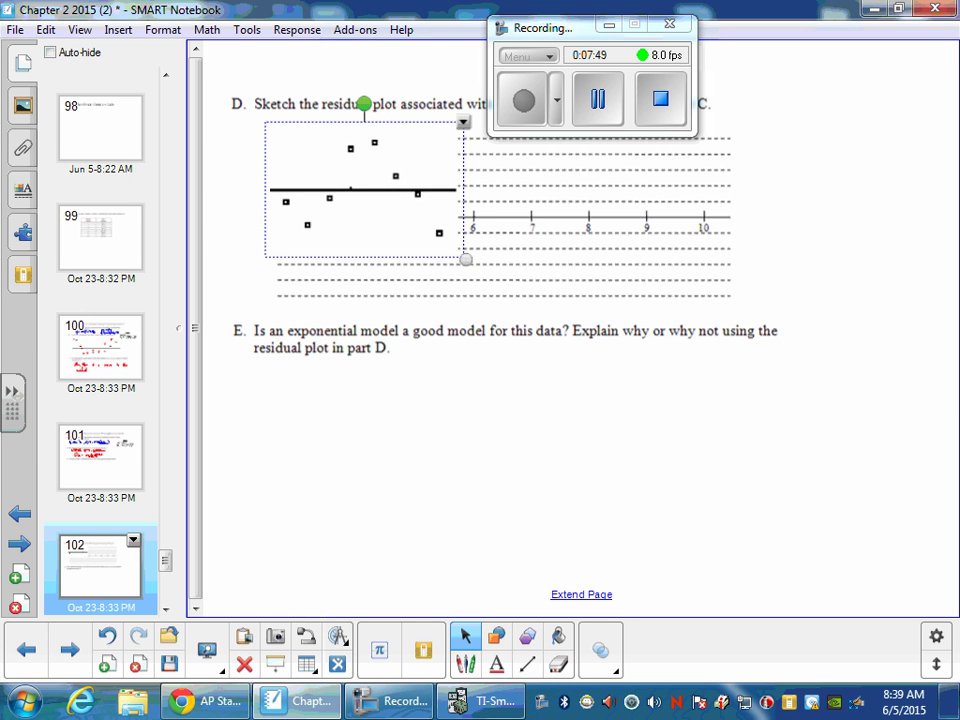
drag(459, 266, 760, 318)
click(866, 289)
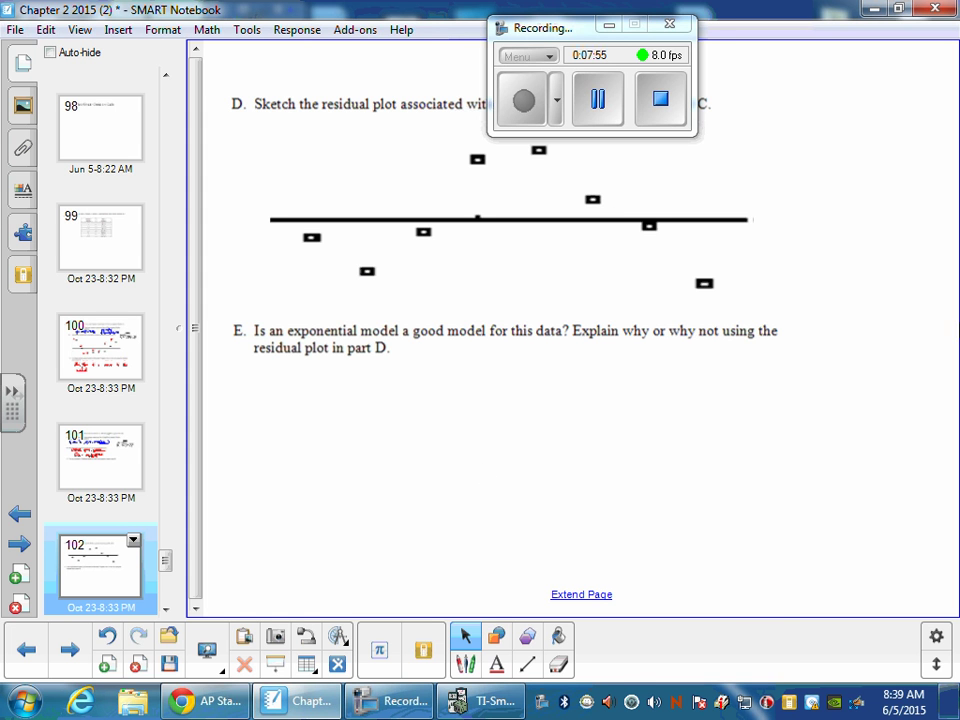
- Handwrite "No, curves in residuals" in red under question E
click(465, 663)
mouse_move(300, 408)
mouse_down()
mouse_move(318, 400)
mouse_move(328, 372)
mouse_up()
click(337, 394)
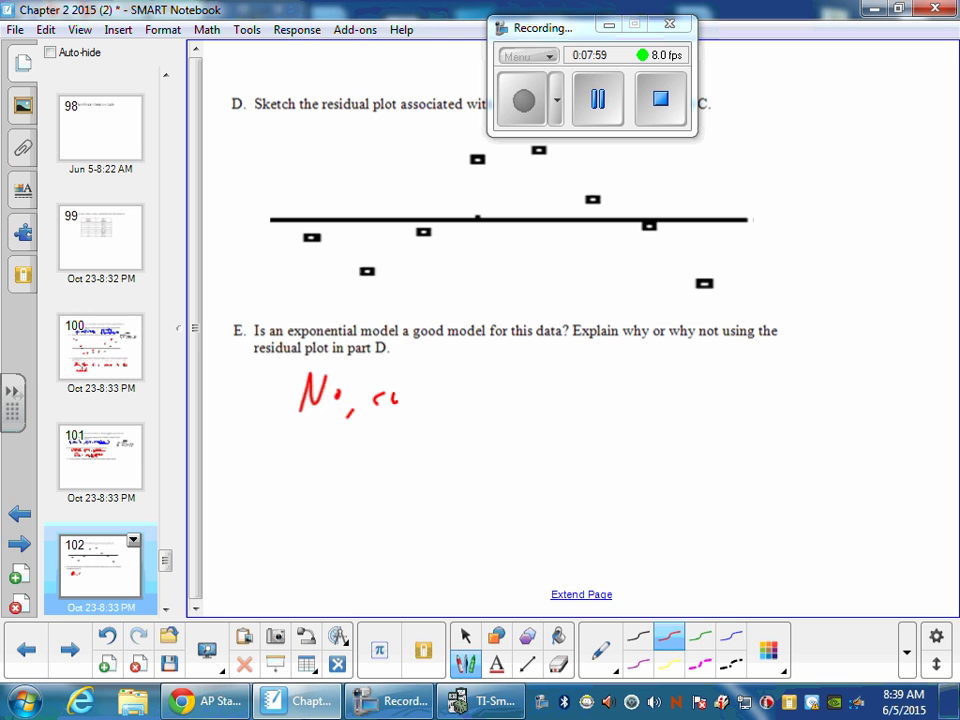
drag(490, 399, 650, 404)
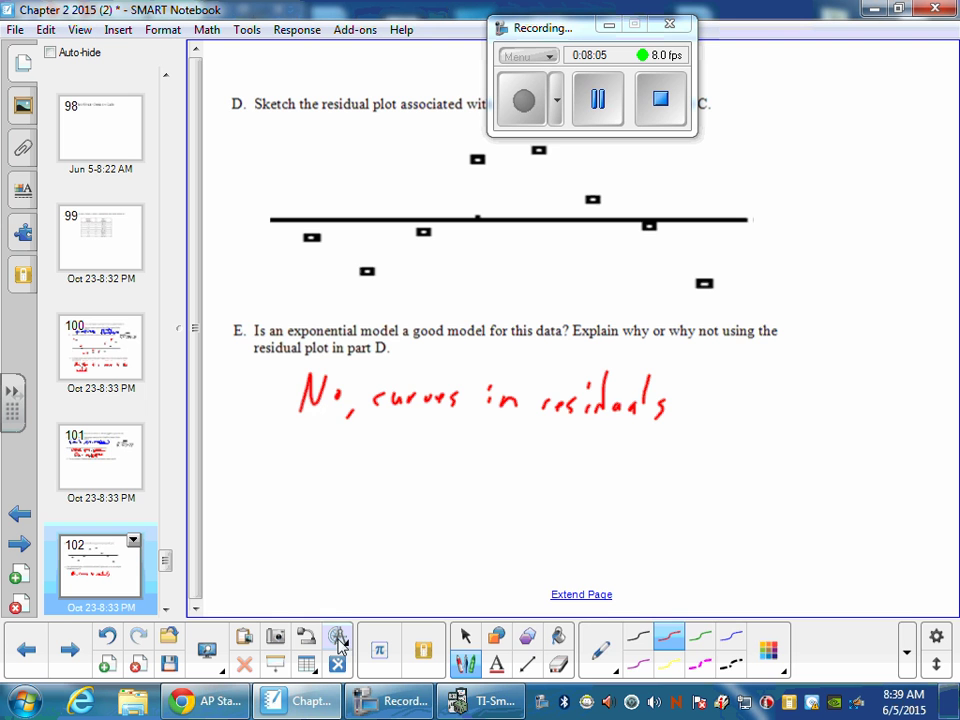
click(465, 636)
- Go to the question 3 page and open the calculator's STAT CALC list
click(69, 649)
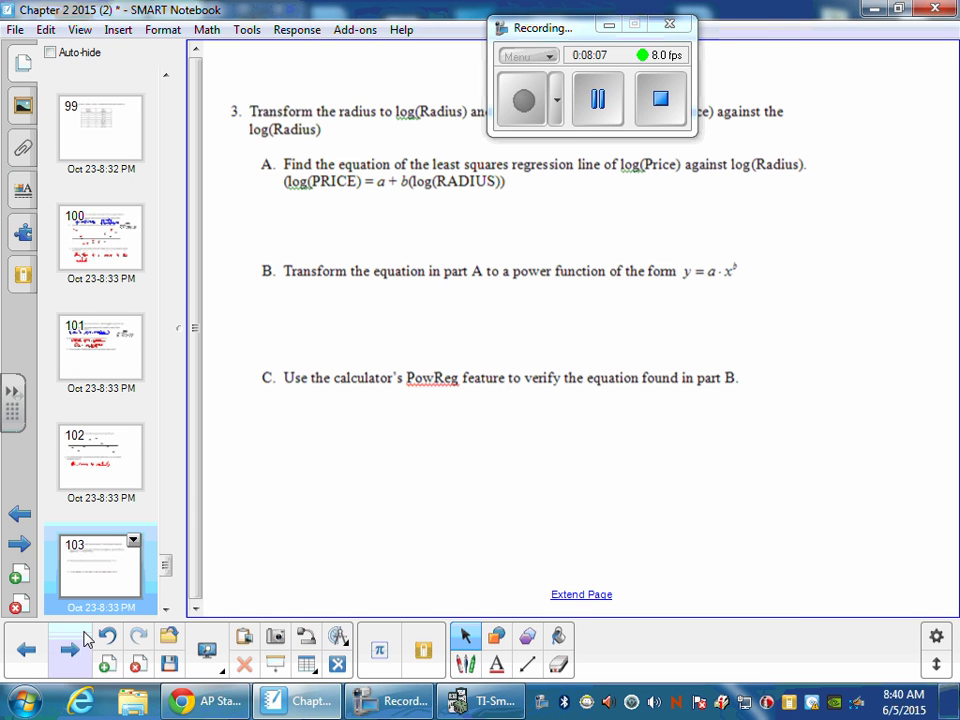
click(610, 28)
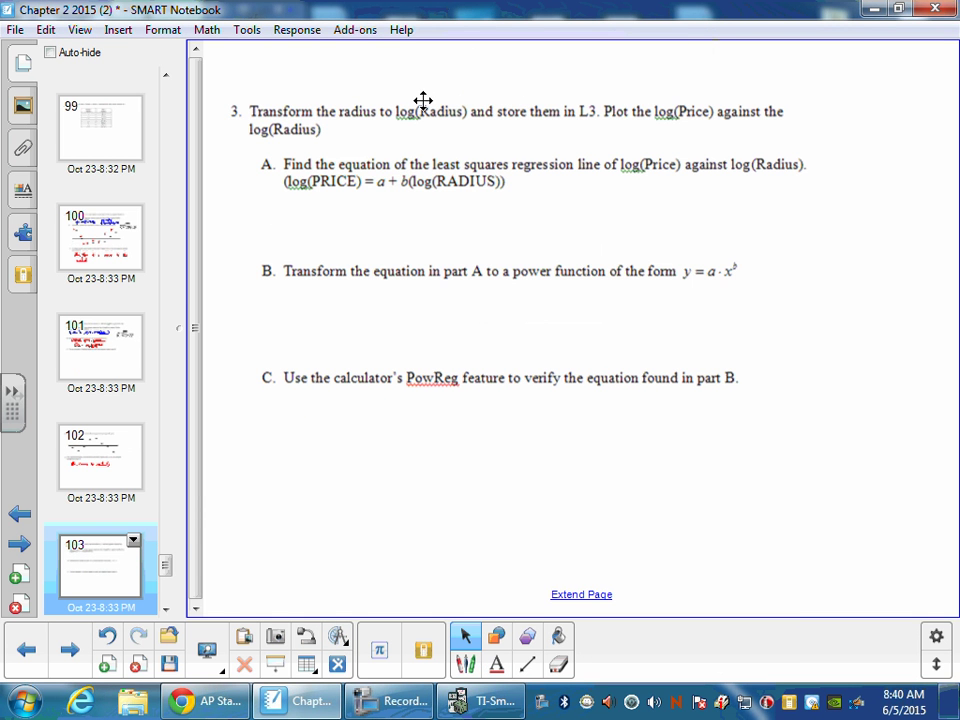
click(495, 695)
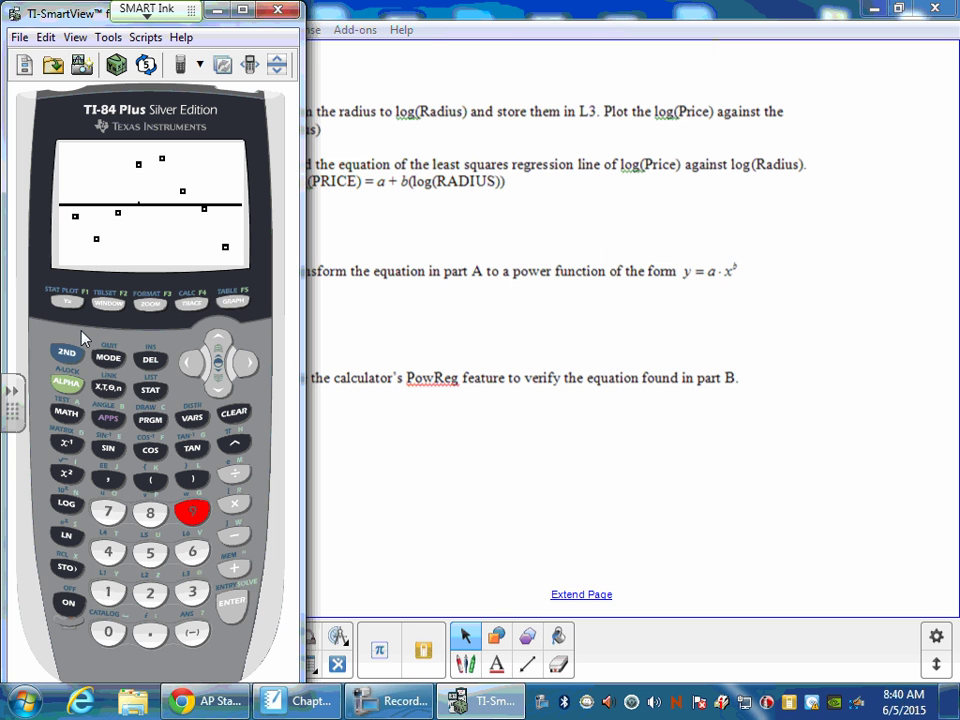
click(145, 389)
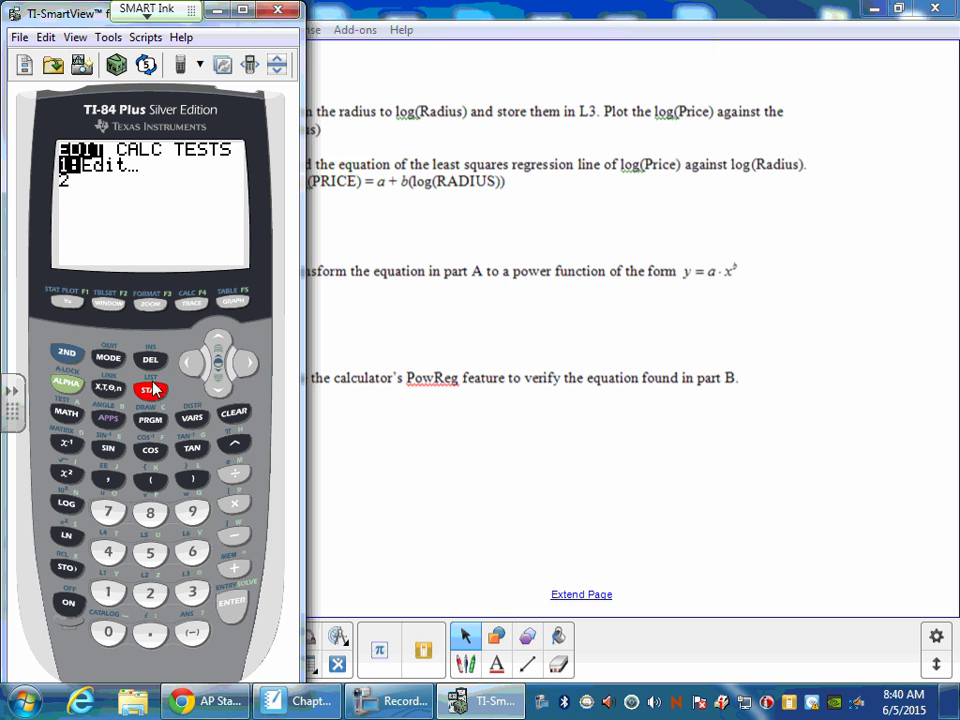
click(66, 347)
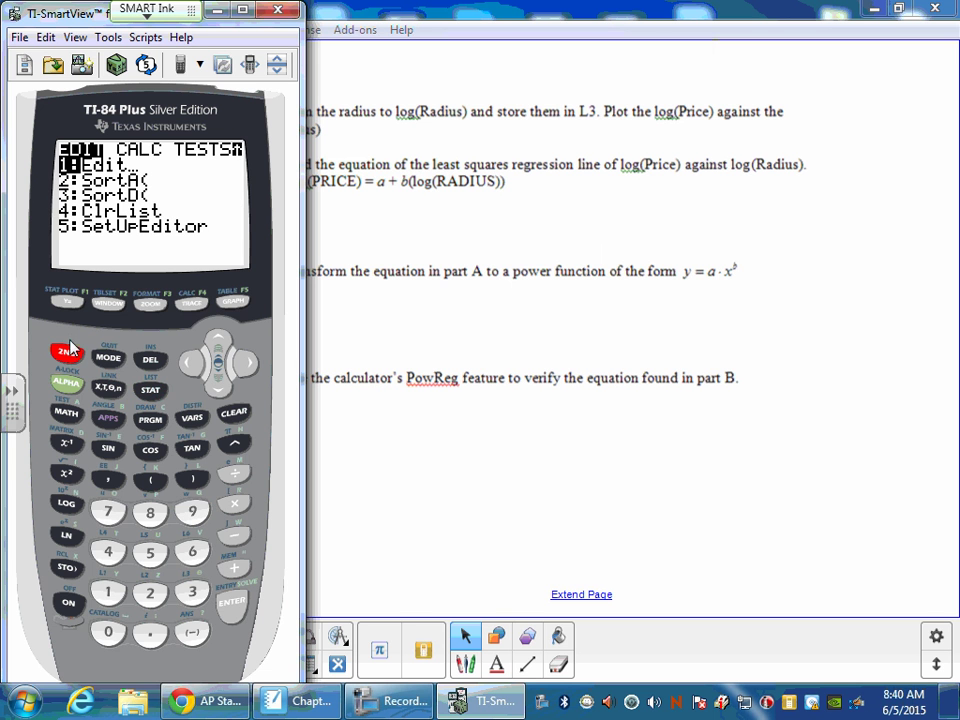
click(241, 362)
click(243, 363)
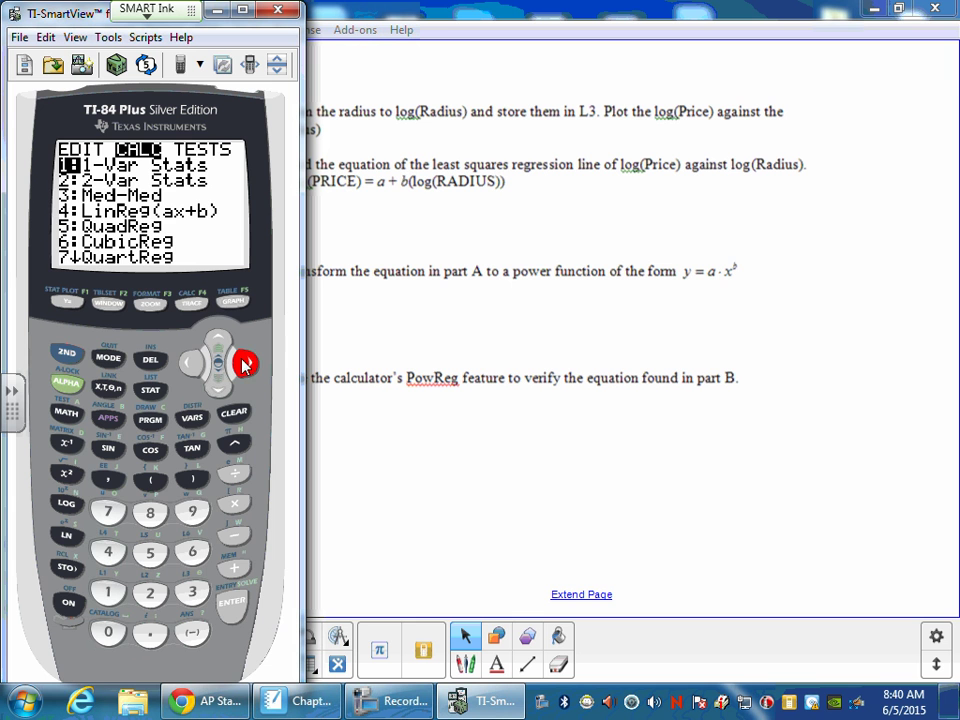
- Run LinReg(a+bx) with Xlist L3 and Ylist L4, giving a=-.637, b=2.007
click(150, 513)
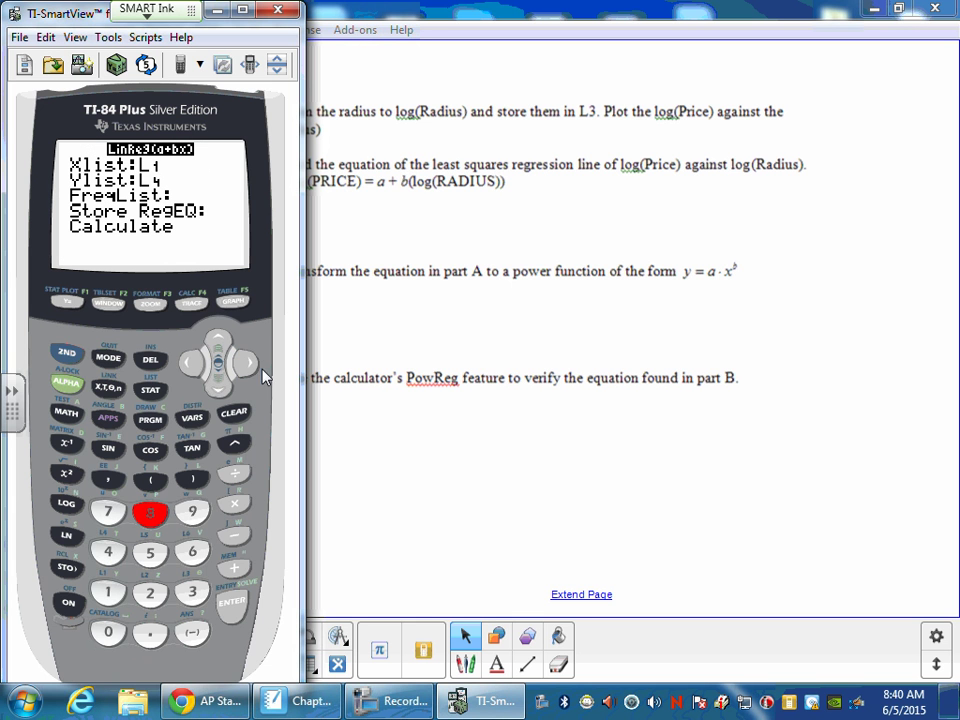
click(66, 352)
click(193, 594)
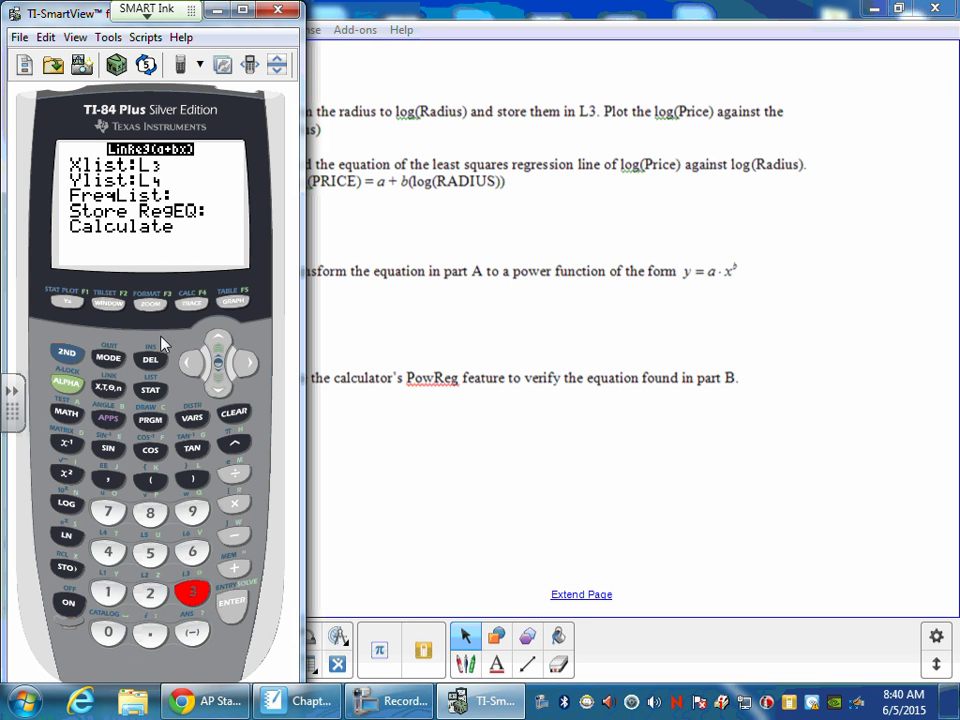
click(234, 603)
click(234, 603)
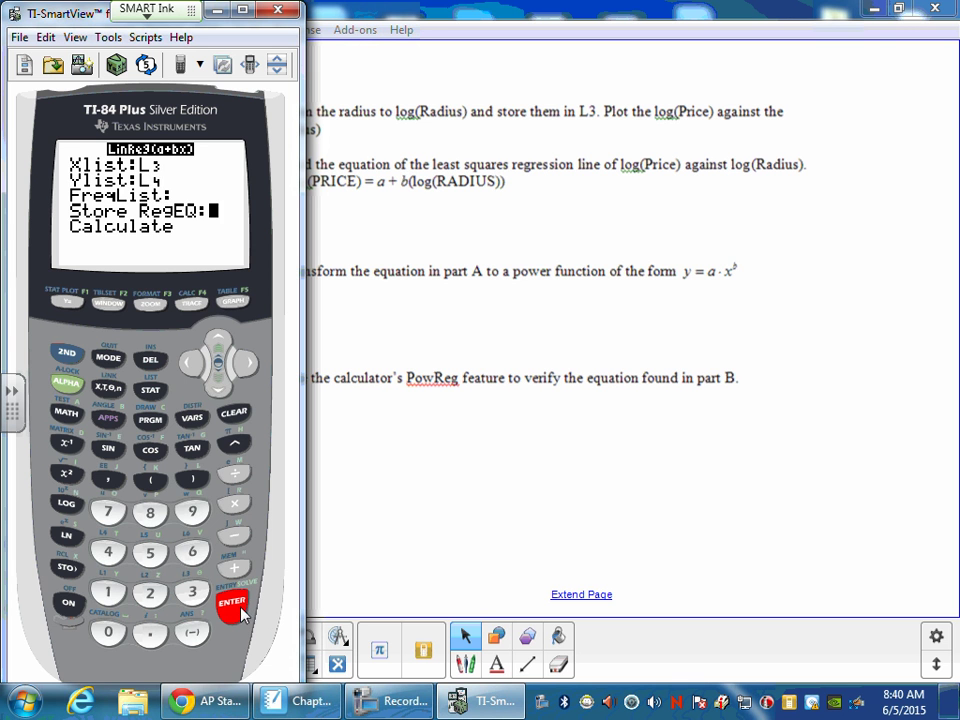
click(234, 603)
click(234, 603)
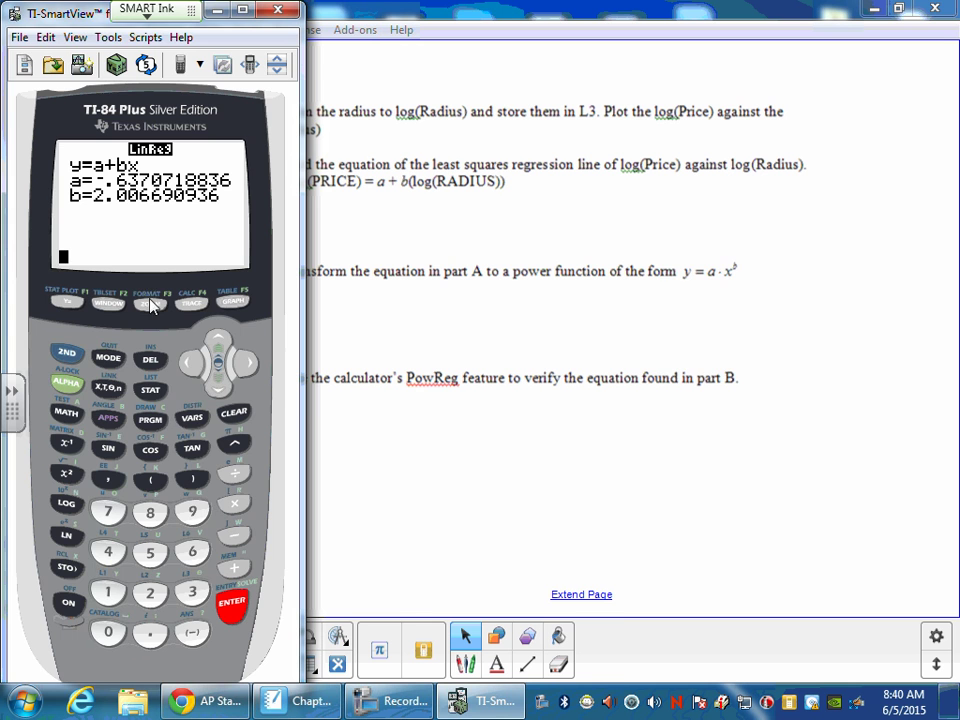
- Copy the regression output and the ZoomStat residual plot onto page 103
drag(150, 200, 838, 260)
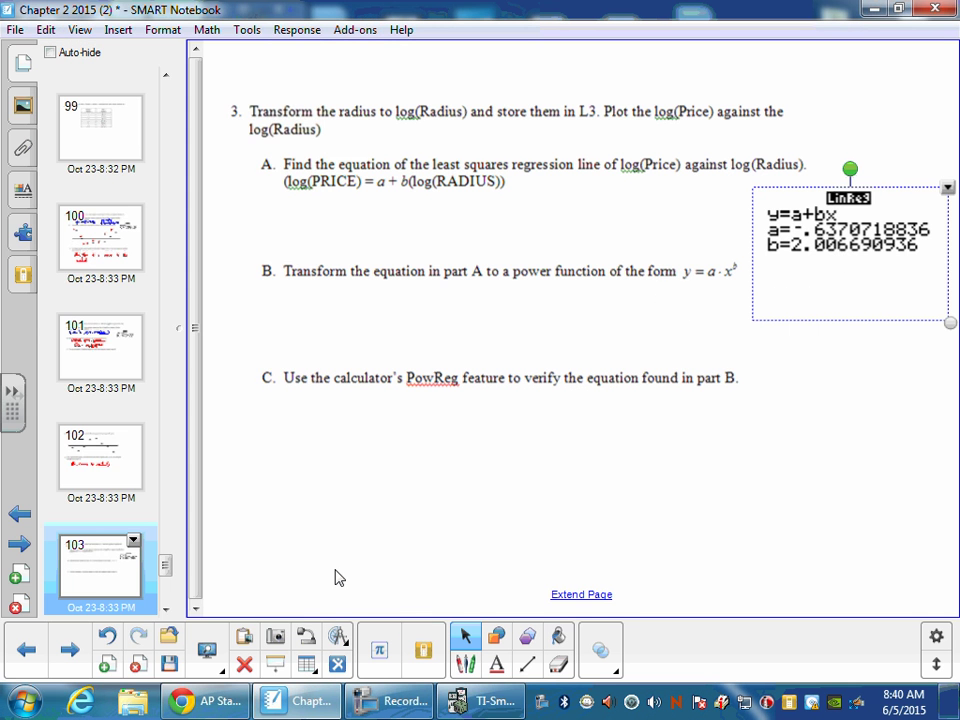
click(484, 699)
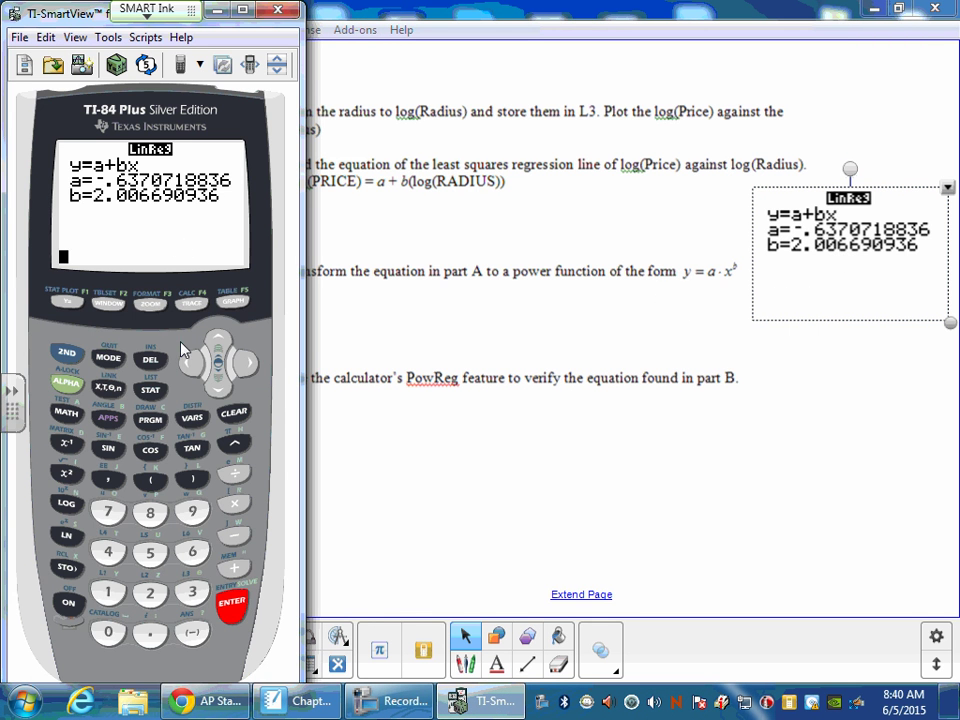
click(150, 302)
click(193, 511)
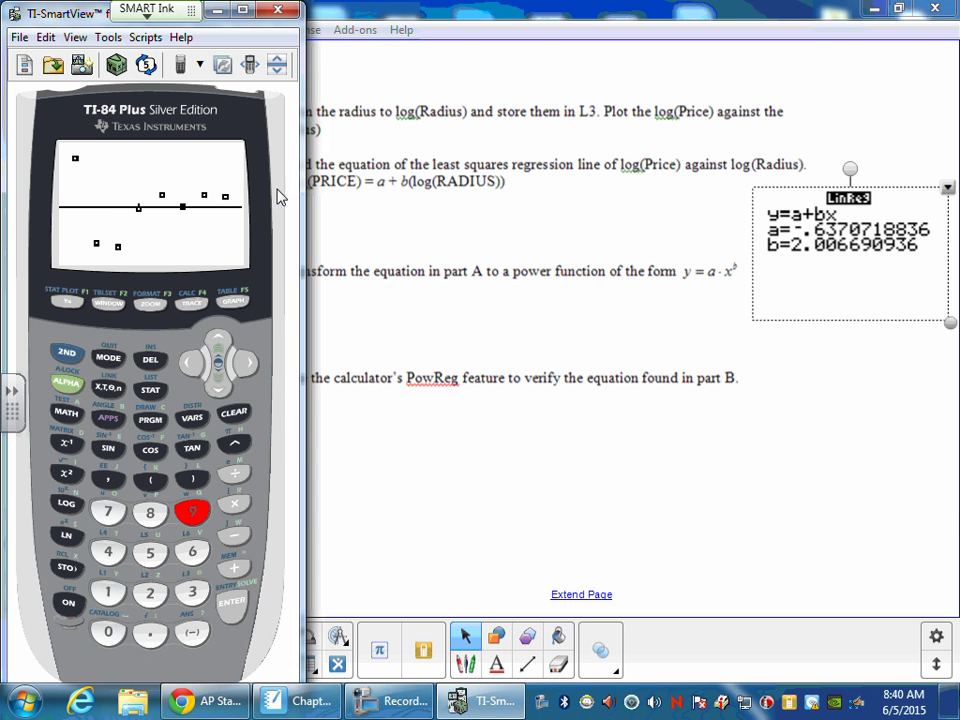
drag(197, 221, 820, 431)
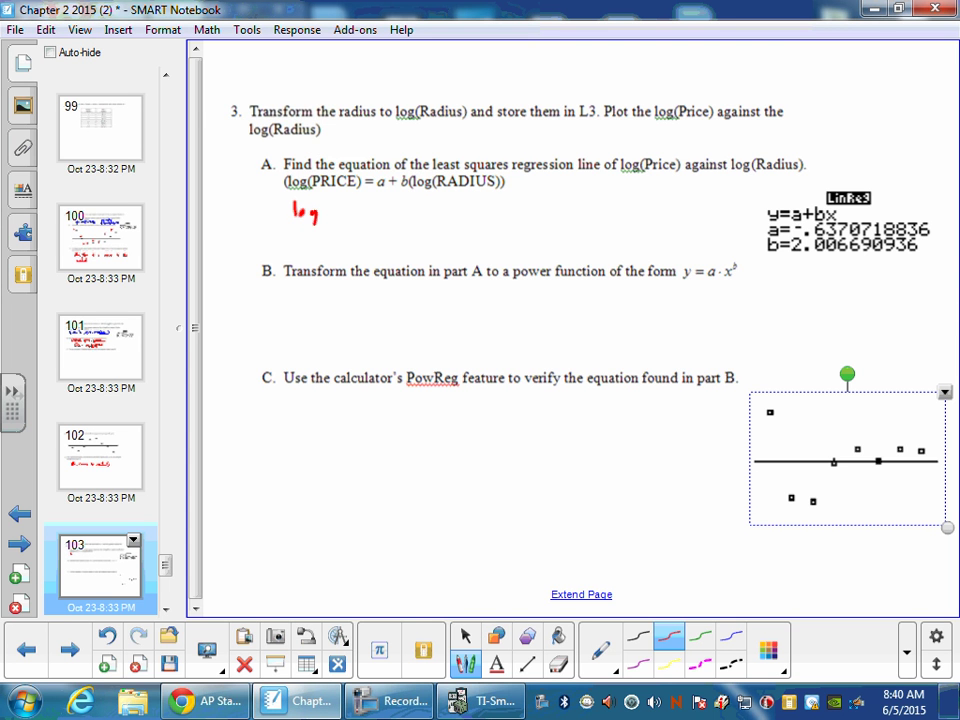
- Finish part A's log Price = -.637 + 2(log Radius), erasing a miswritten Radius
drag(362, 208, 373, 214)
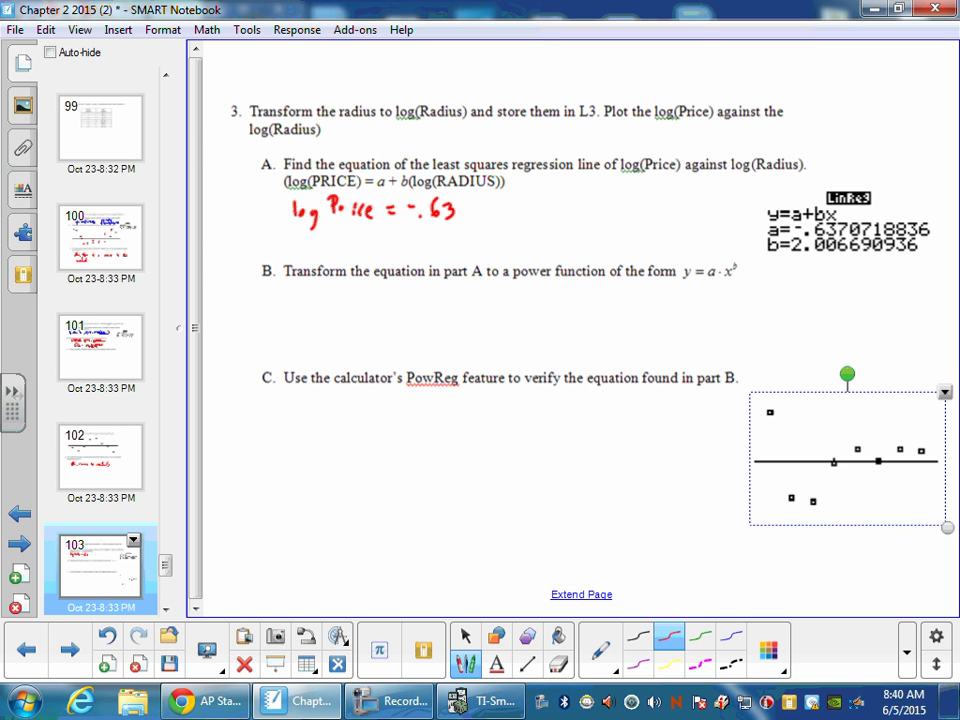
drag(461, 204, 467, 219)
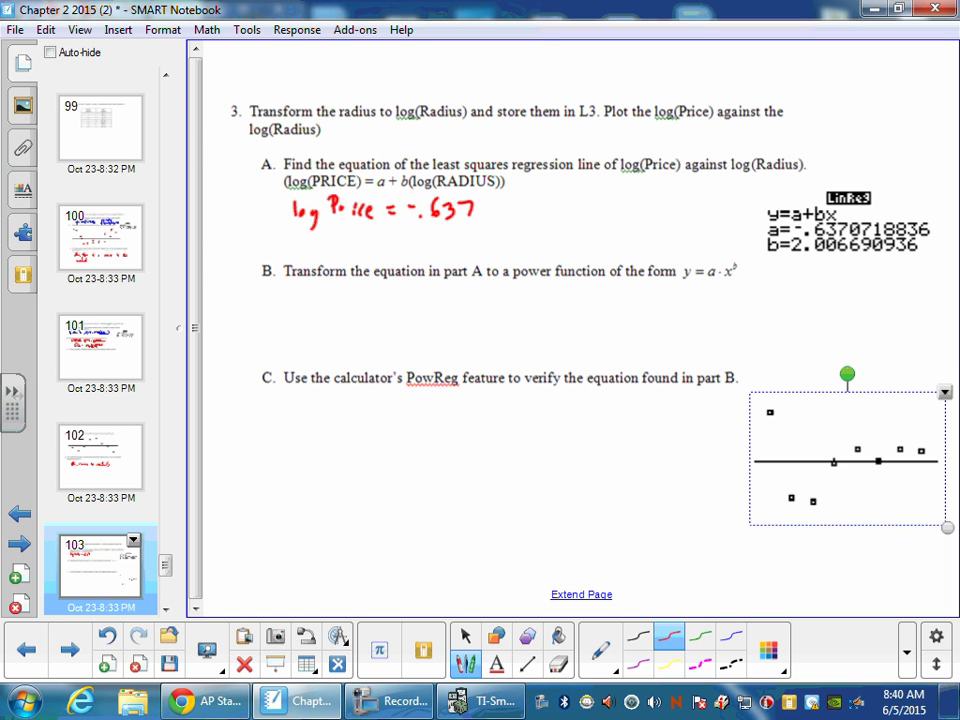
click(509, 203)
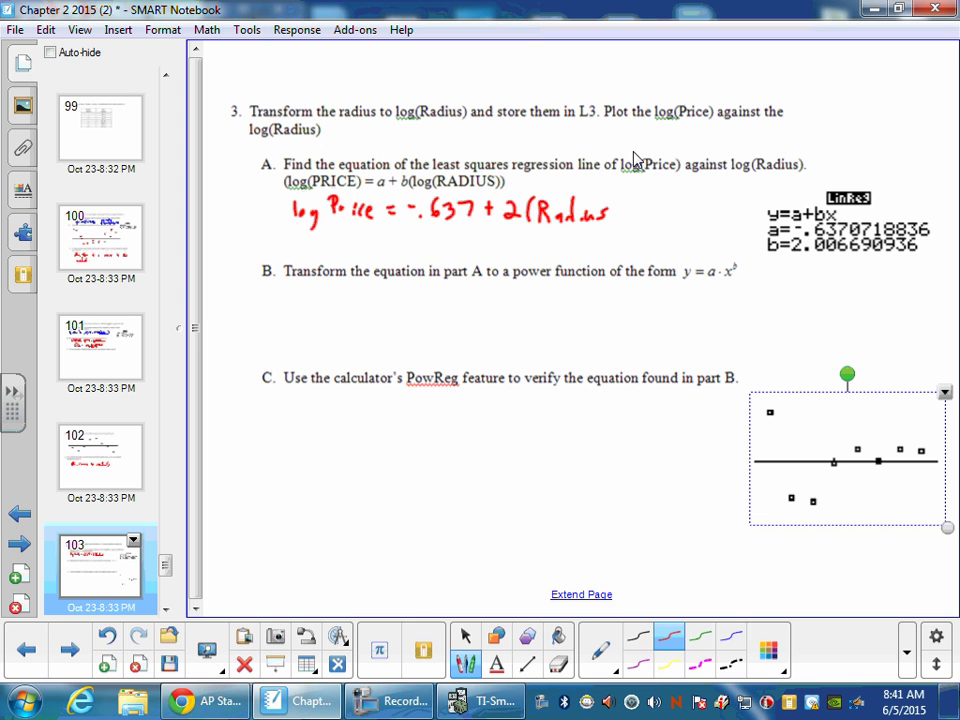
click(558, 664)
mouse_move(540, 212)
mouse_down()
mouse_move(574, 220)
mouse_move(605, 212)
mouse_up()
click(544, 202)
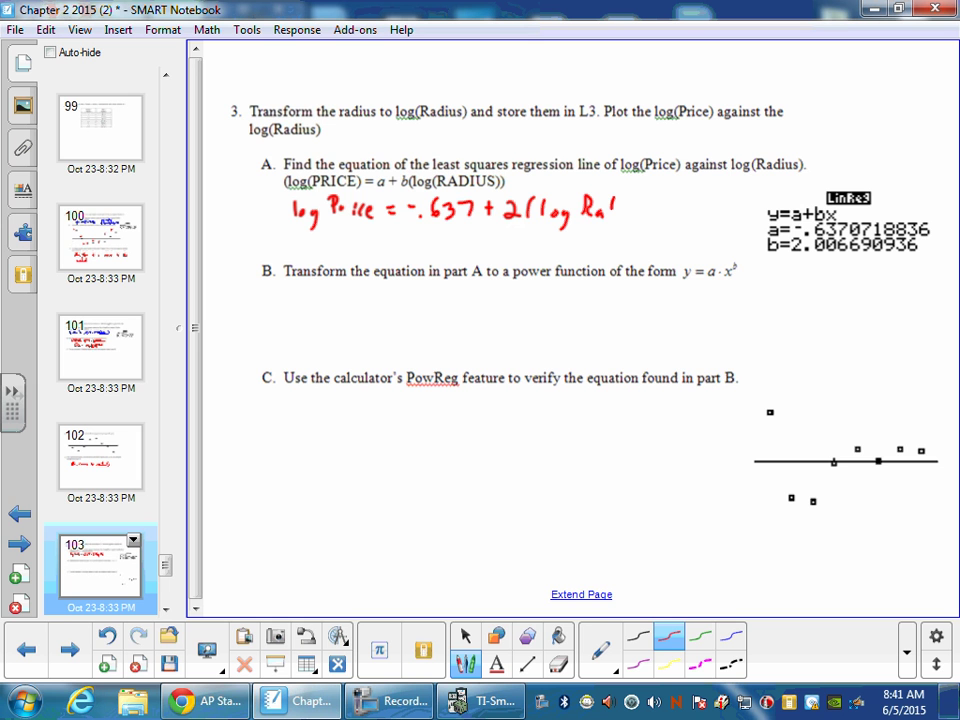
drag(645, 204, 639, 216)
drag(652, 192, 653, 223)
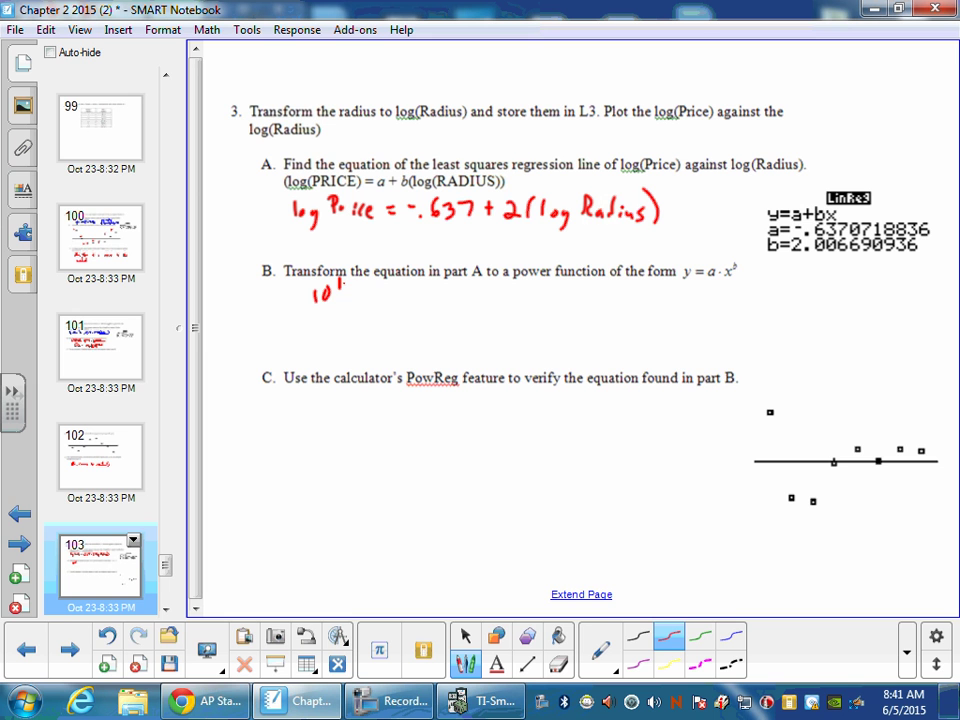
- Write 10^log Price = 10^-.637 · 10^(2 log Radius) and then Price = under part B
drag(367, 284, 410, 295)
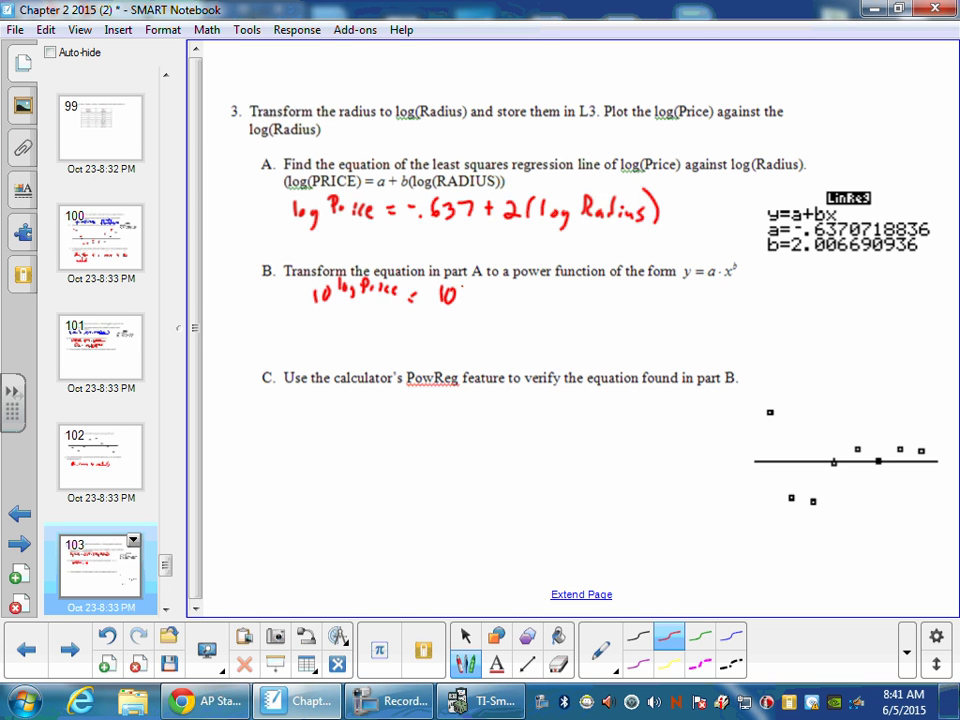
drag(496, 281, 497, 294)
drag(502, 281, 504, 296)
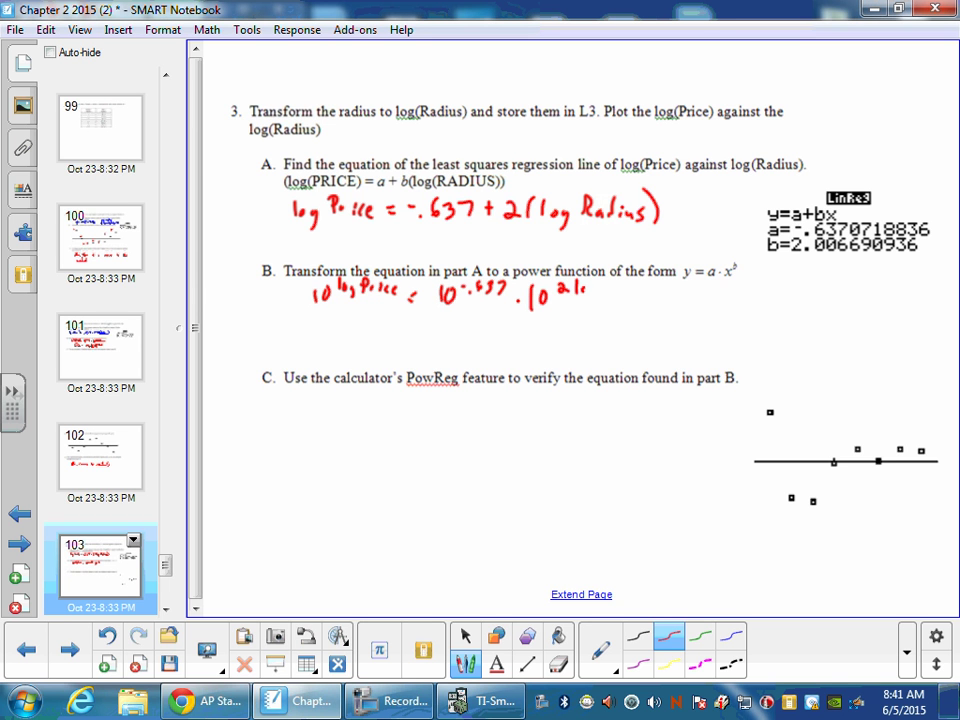
drag(614, 287, 650, 291)
click(666, 287)
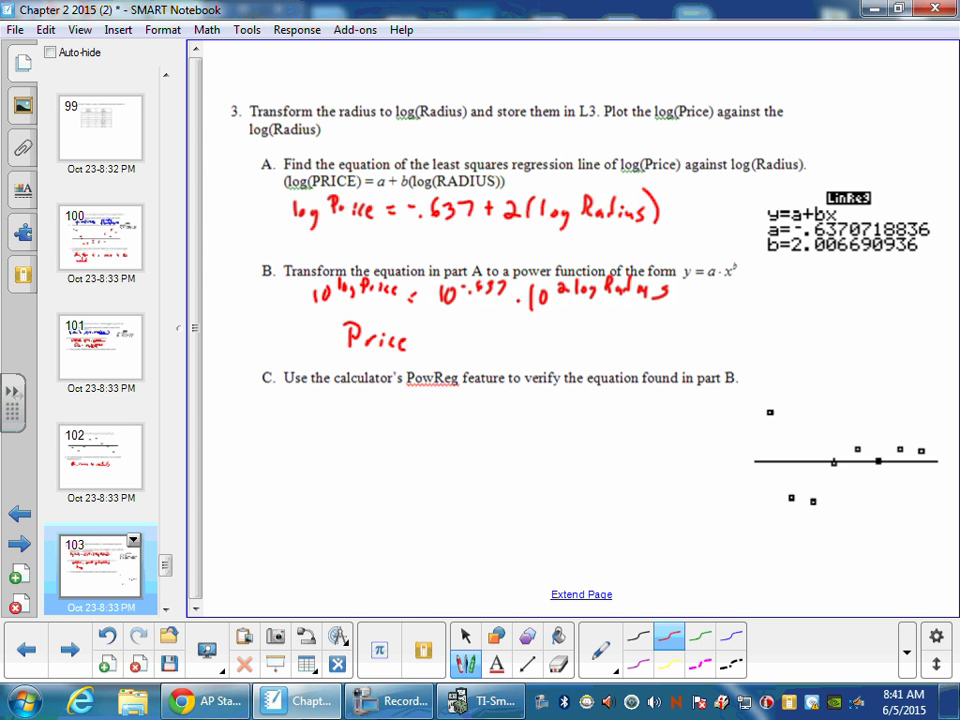
drag(344, 323, 435, 336)
drag(418, 346, 436, 345)
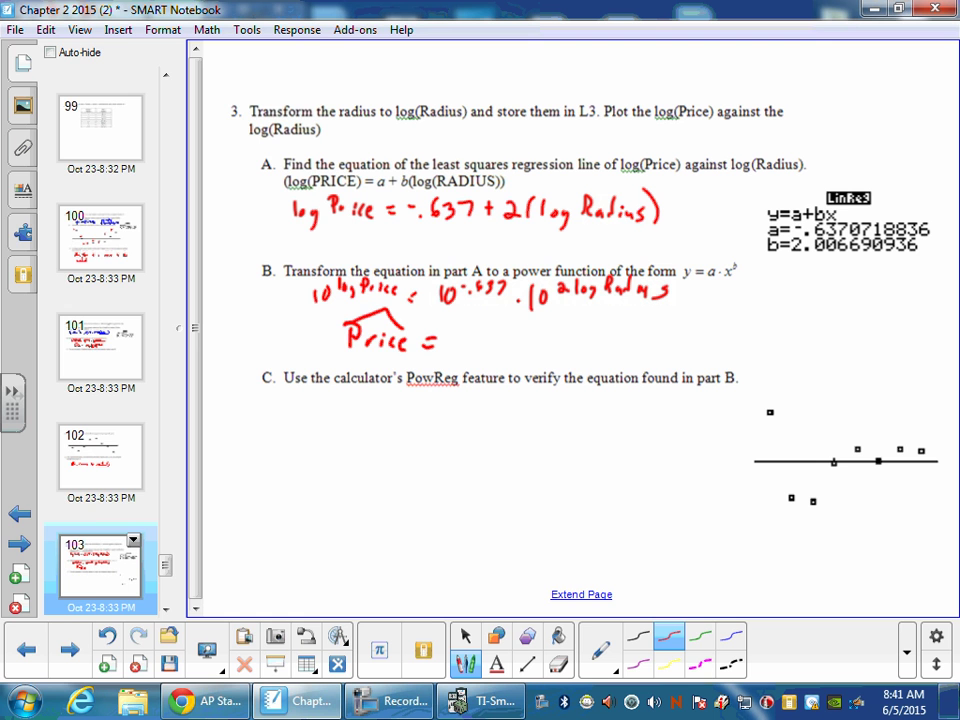
- Compute 10^-.637 ≈ .2307 on the calculator, then write .23 radius² after Price = in red
click(460, 698)
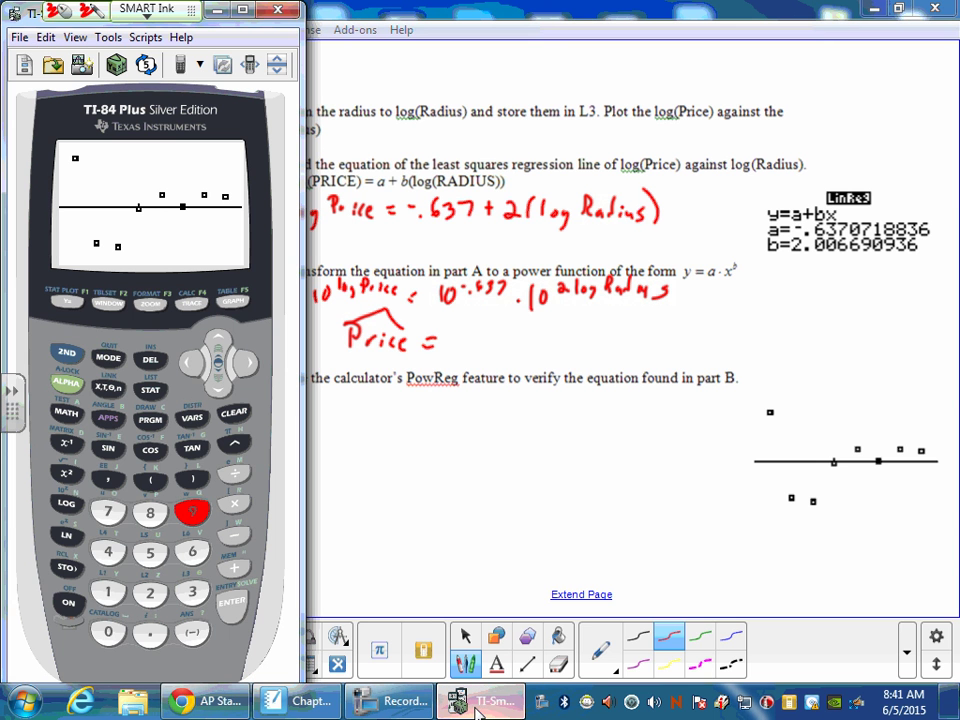
click(67, 355)
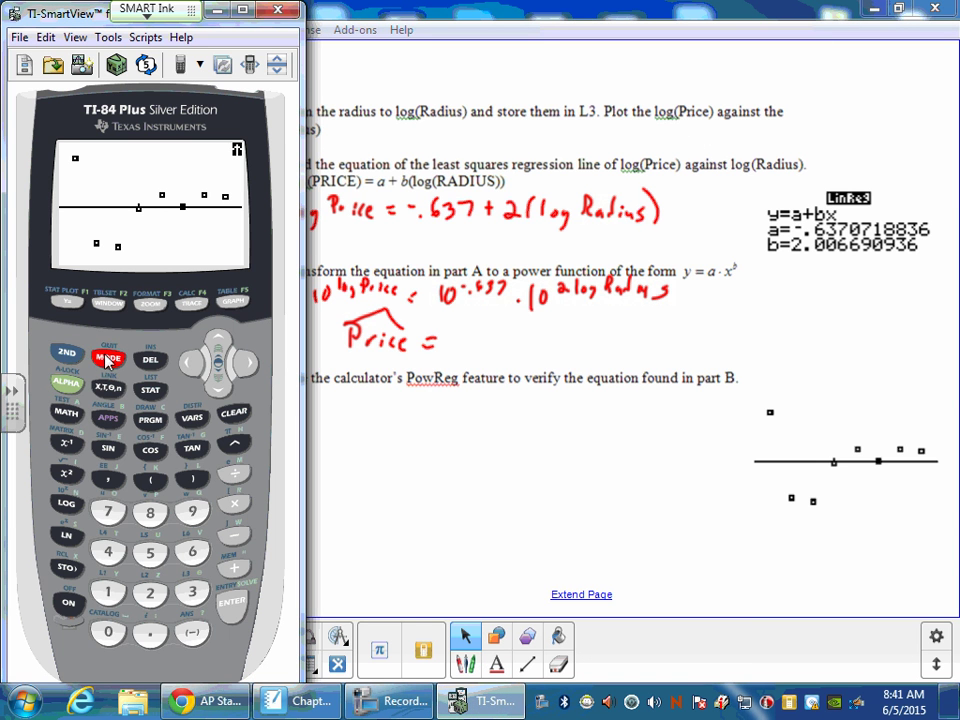
click(66, 503)
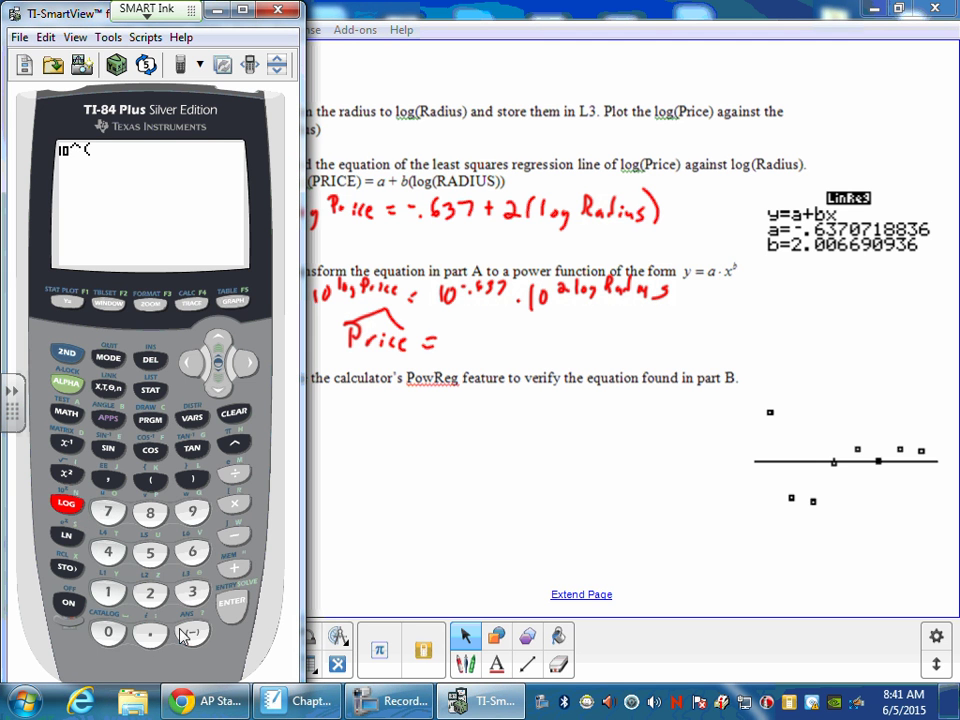
click(178, 634)
click(149, 636)
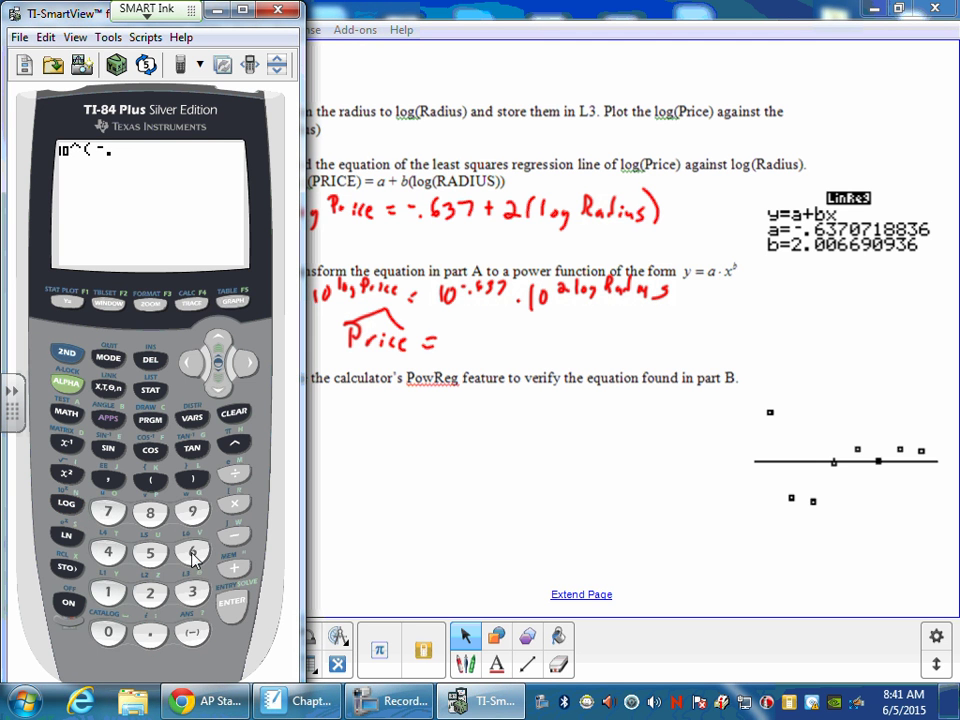
click(192, 551)
click(192, 593)
click(108, 515)
click(230, 600)
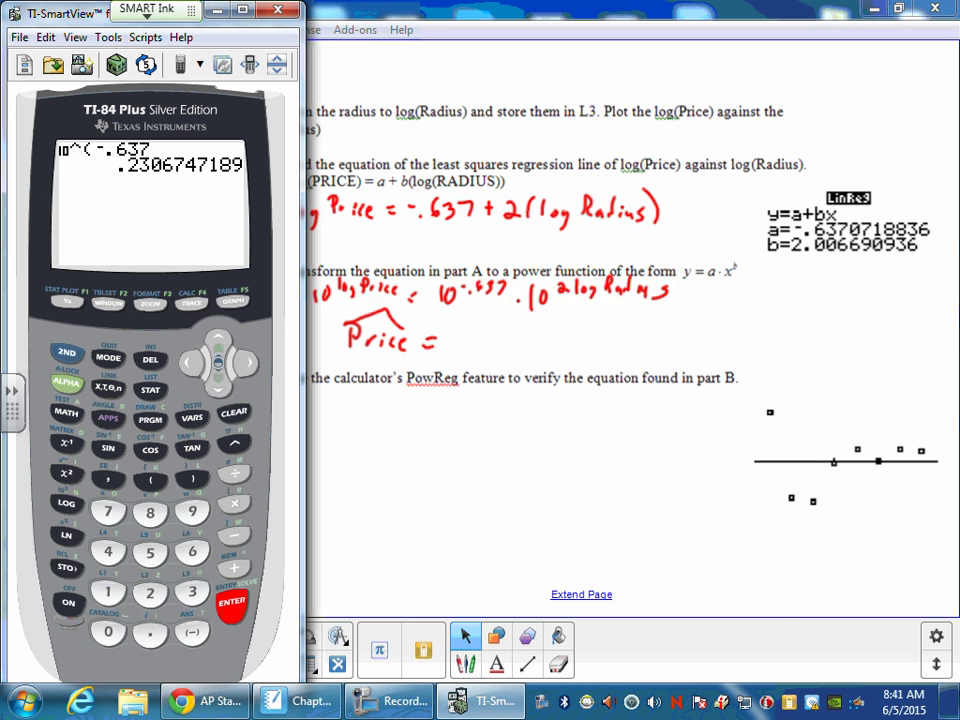
click(465, 664)
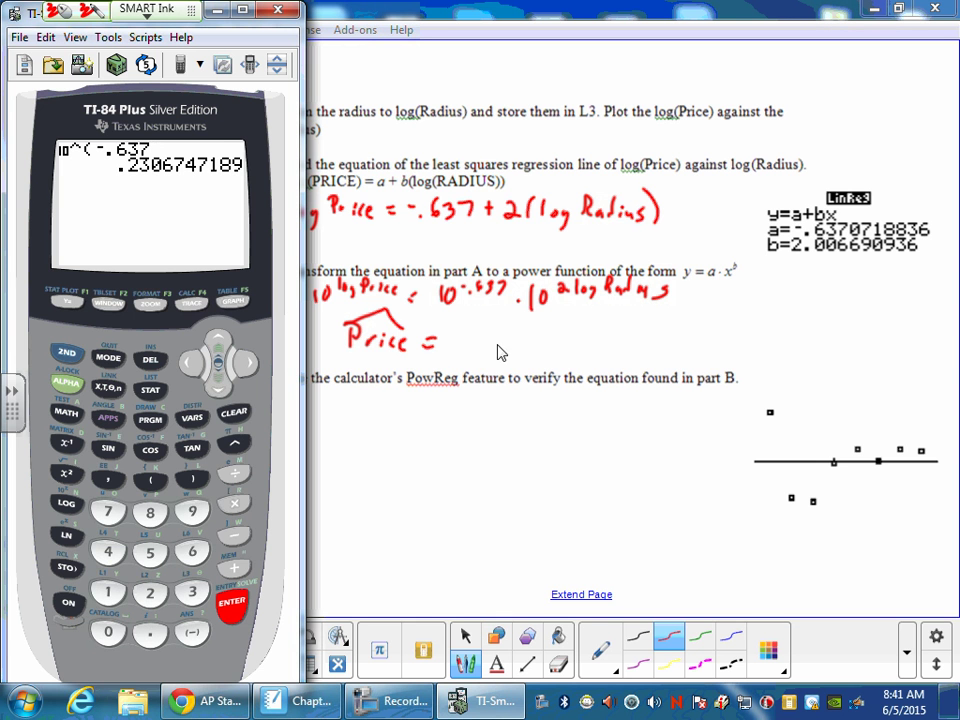
drag(460, 334, 456, 352)
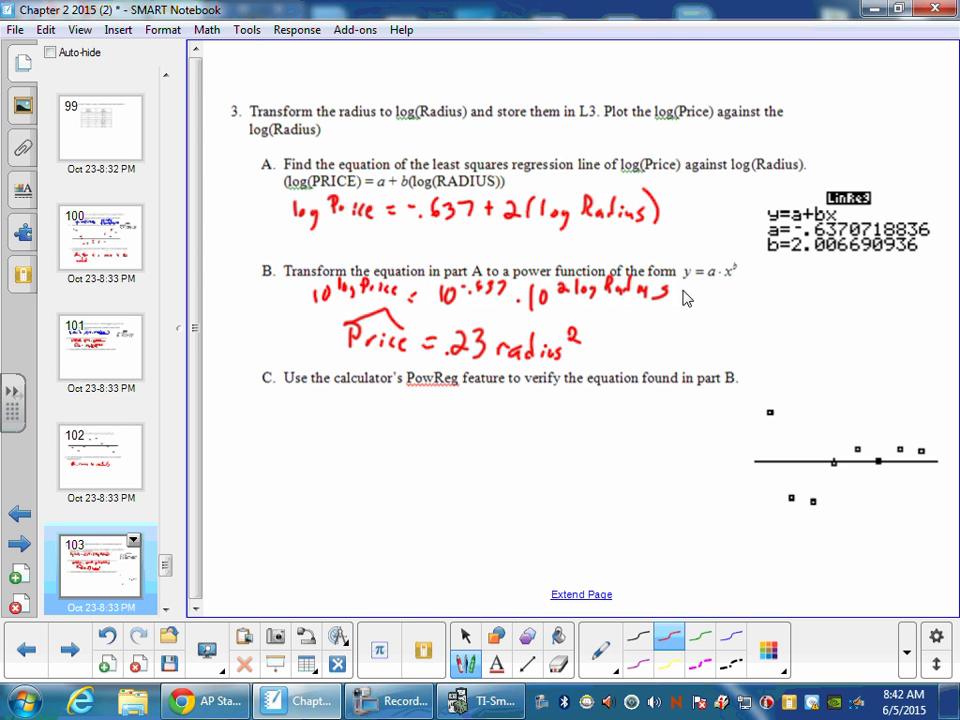
- Open the PwrReg setup from the calculator's STAT CALC list
click(465, 636)
click(491, 700)
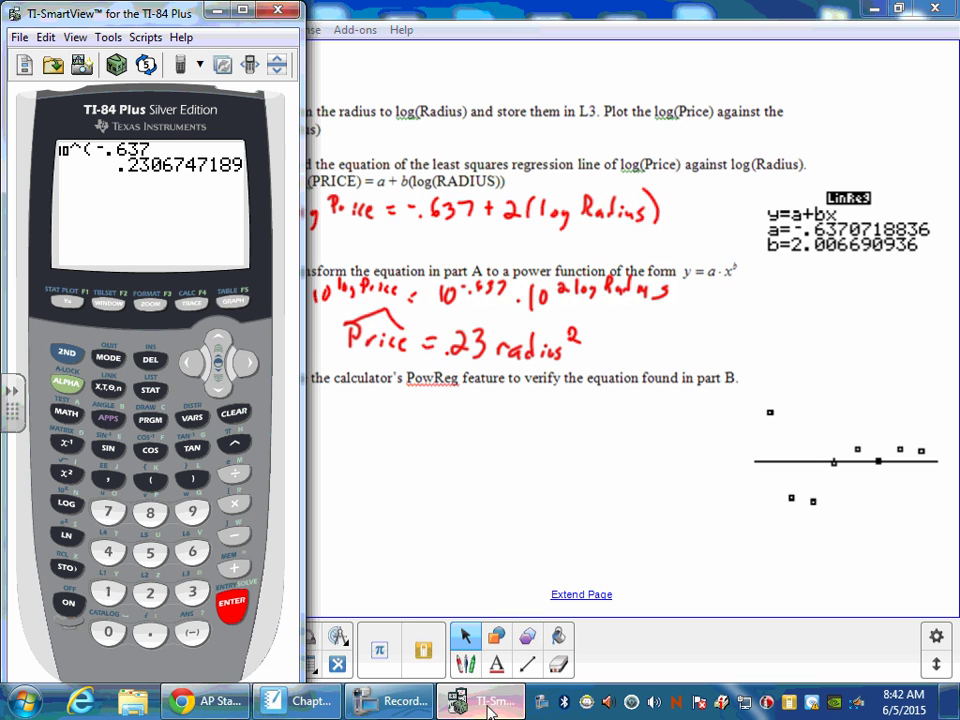
click(158, 395)
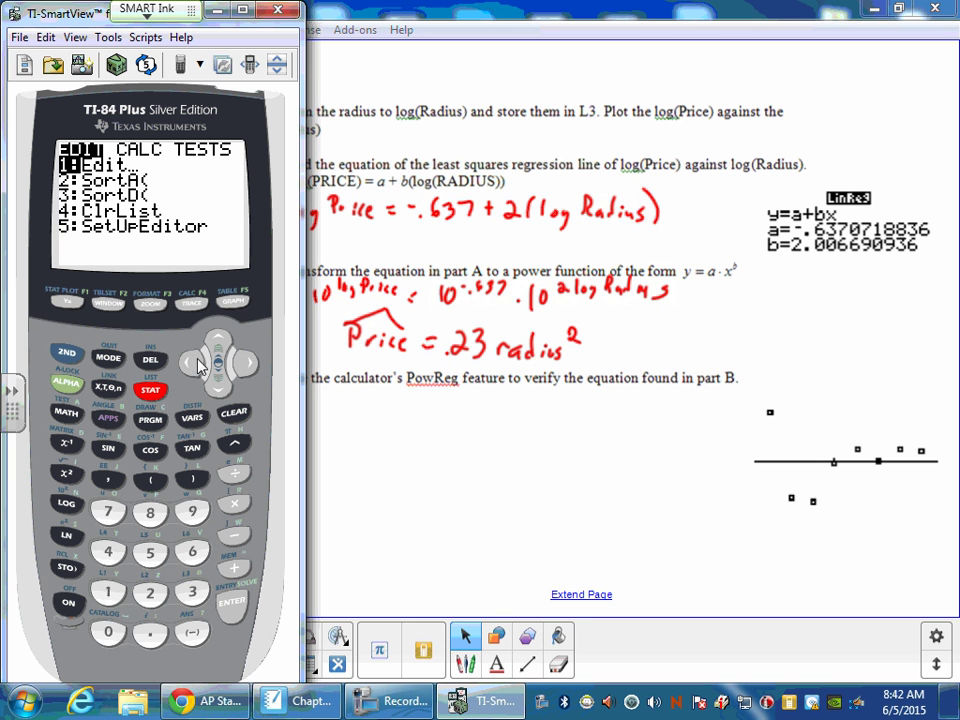
click(244, 363)
click(218, 344)
click(218, 344)
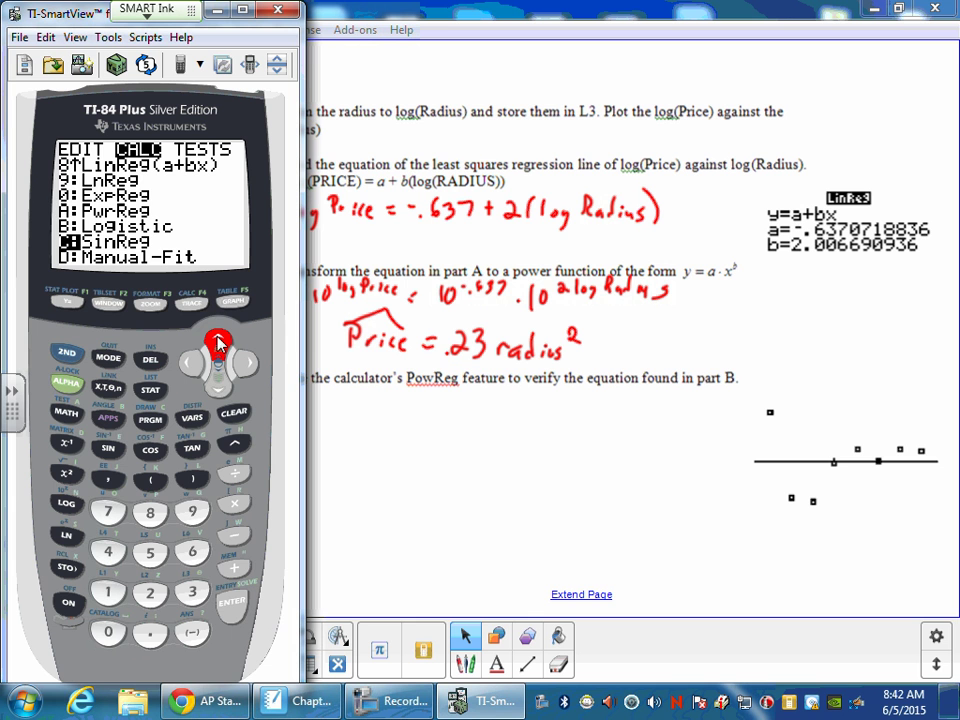
click(218, 342)
click(218, 342)
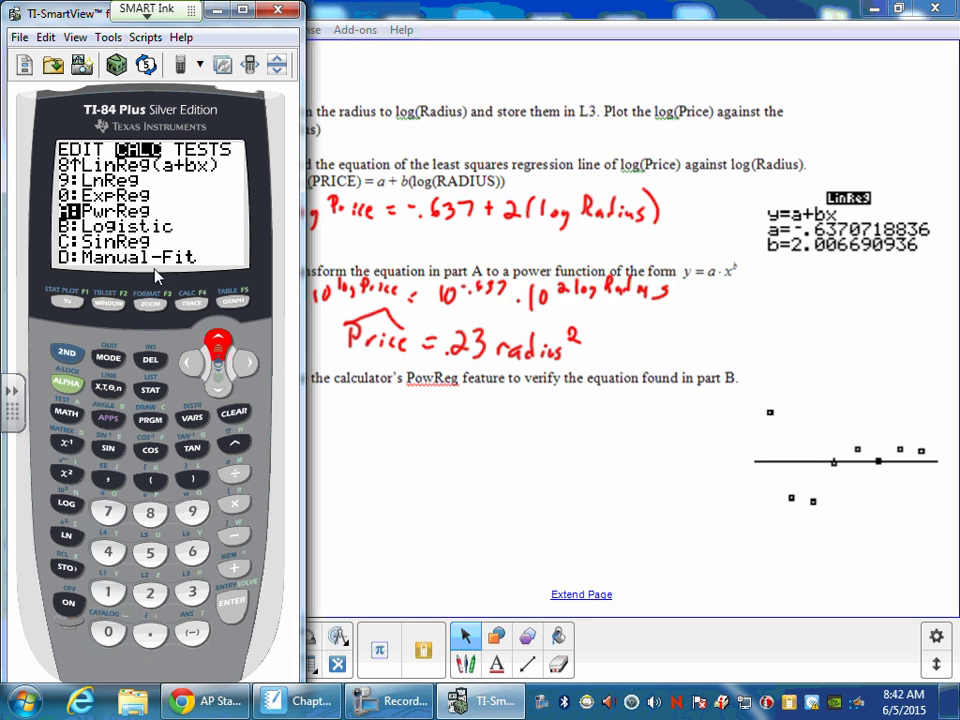
key(Return)
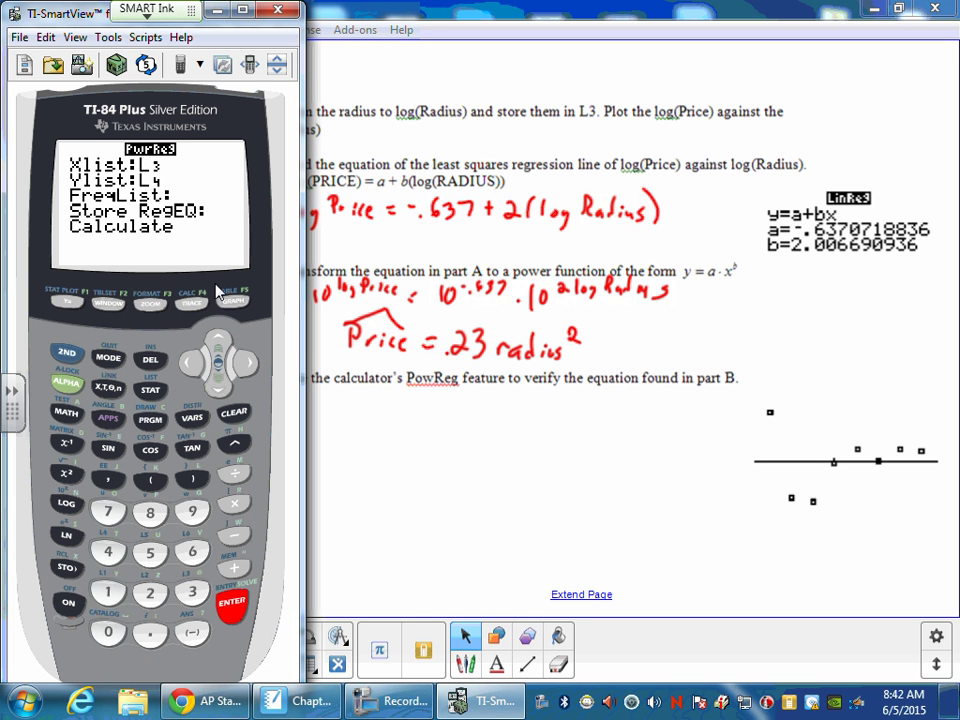
- Run PwrReg on L1 and L2 (a=.2306365412, b=2.006690936) and paste the result below part C
click(64, 355)
click(108, 592)
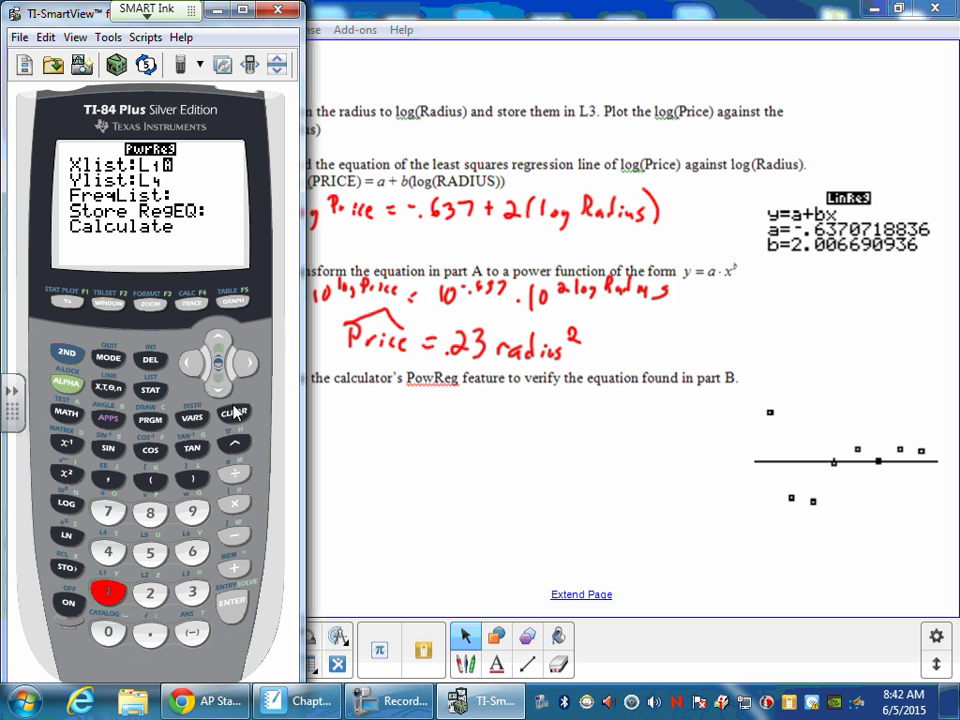
click(218, 384)
click(64, 355)
click(150, 592)
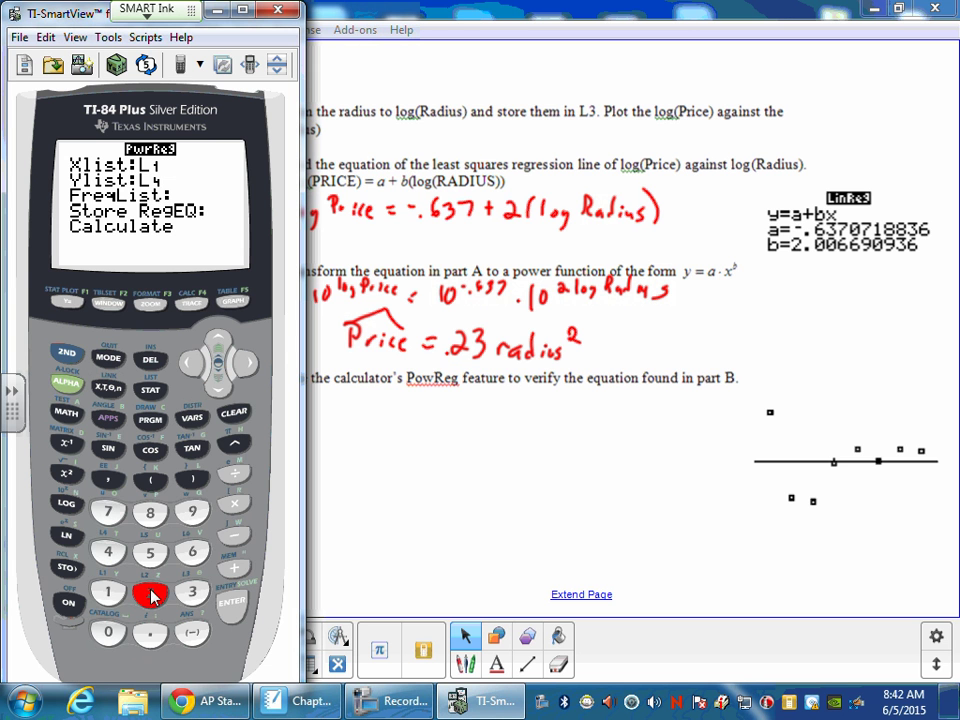
click(218, 386)
click(218, 388)
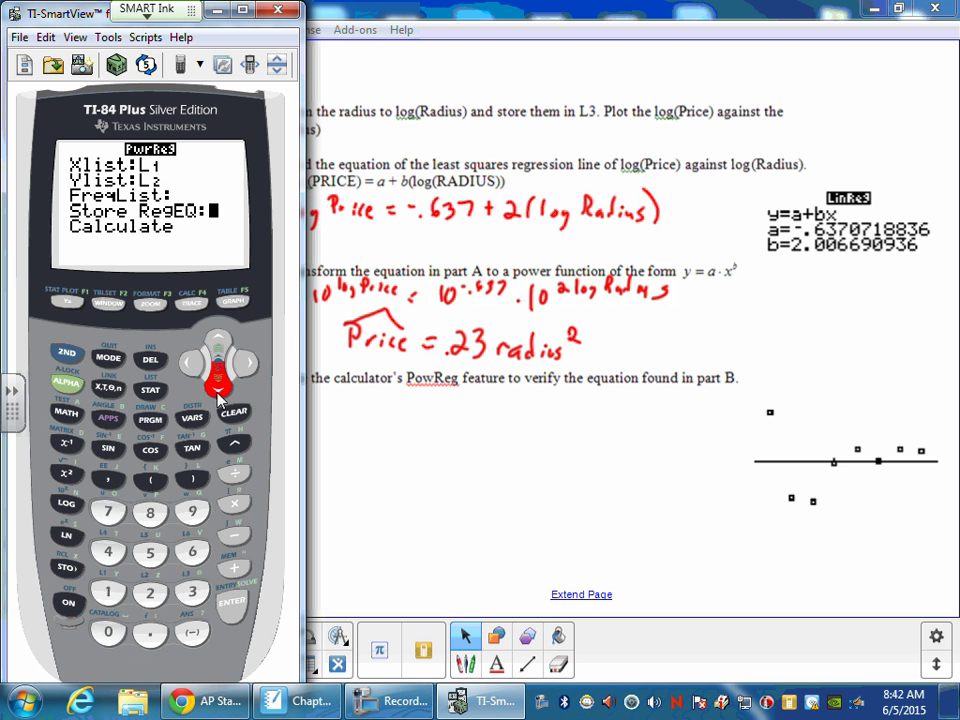
click(218, 388)
click(230, 601)
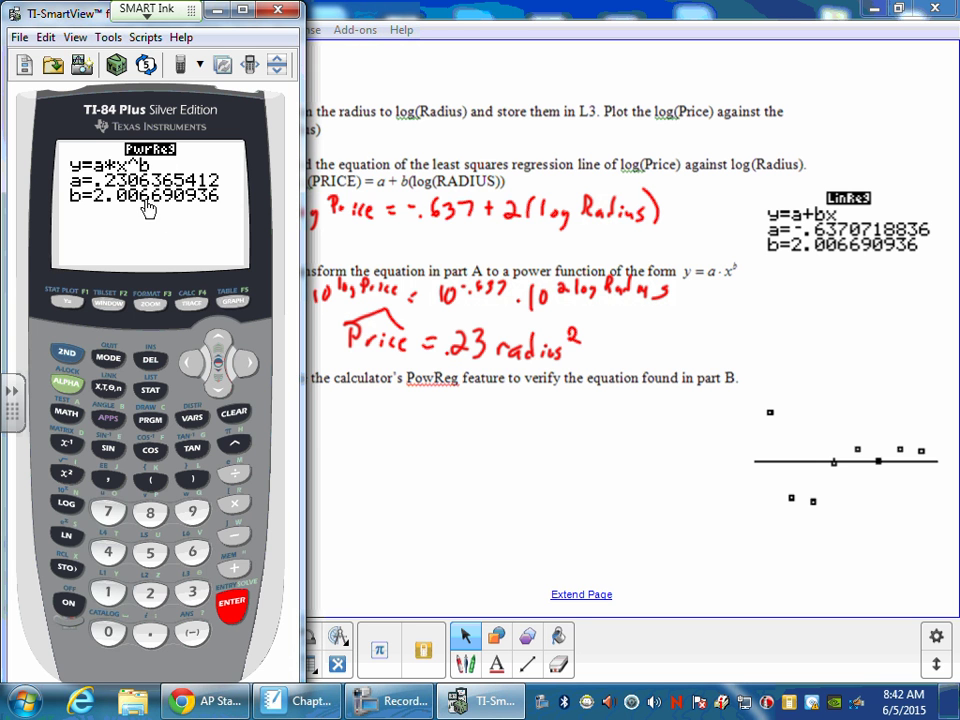
drag(89, 150, 647, 507)
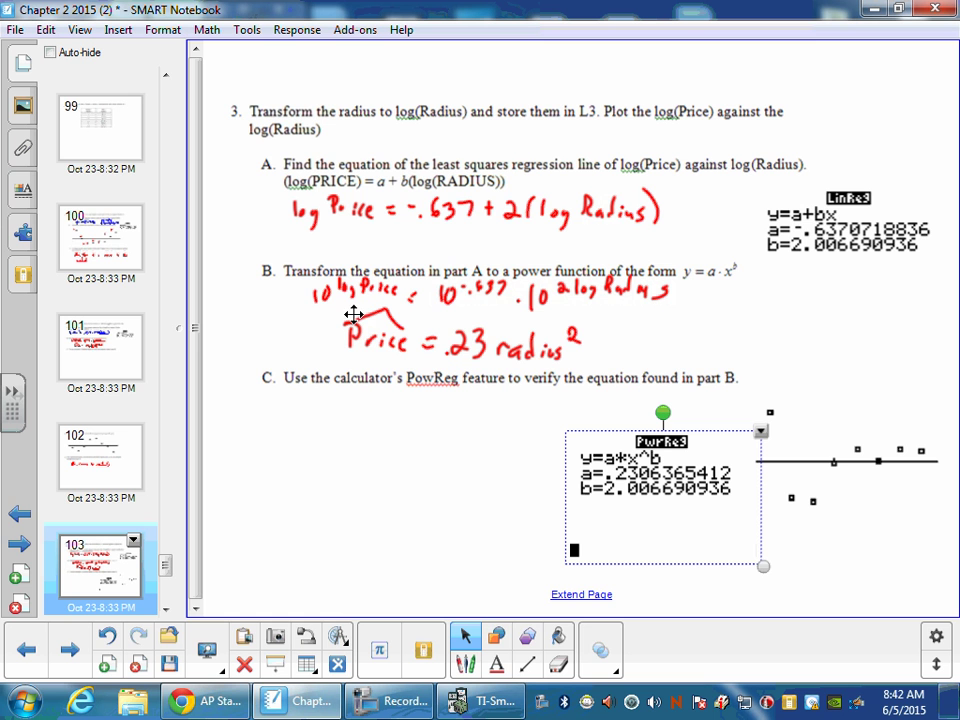
click(422, 418)
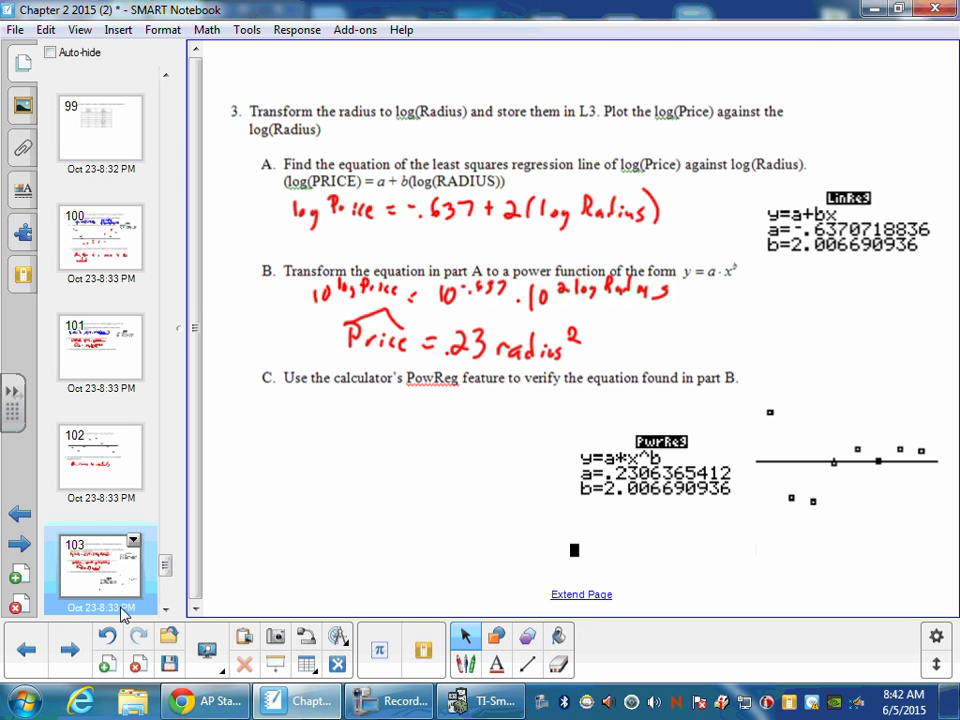
- Go to page 104 and erase the mistaken letters after 'Yes,' under part E
click(71, 645)
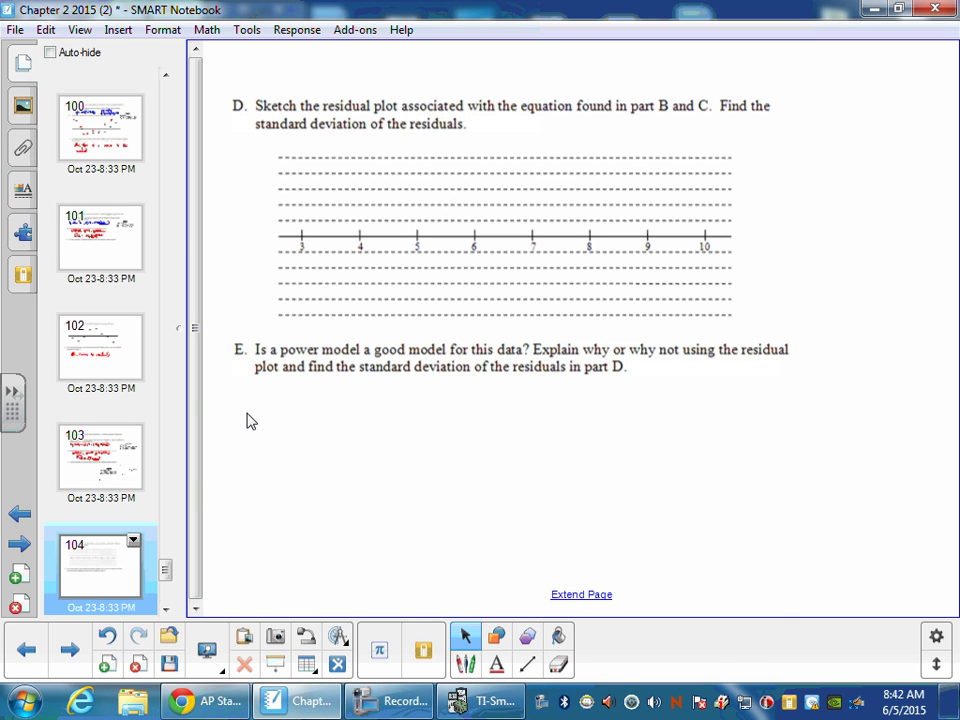
click(465, 664)
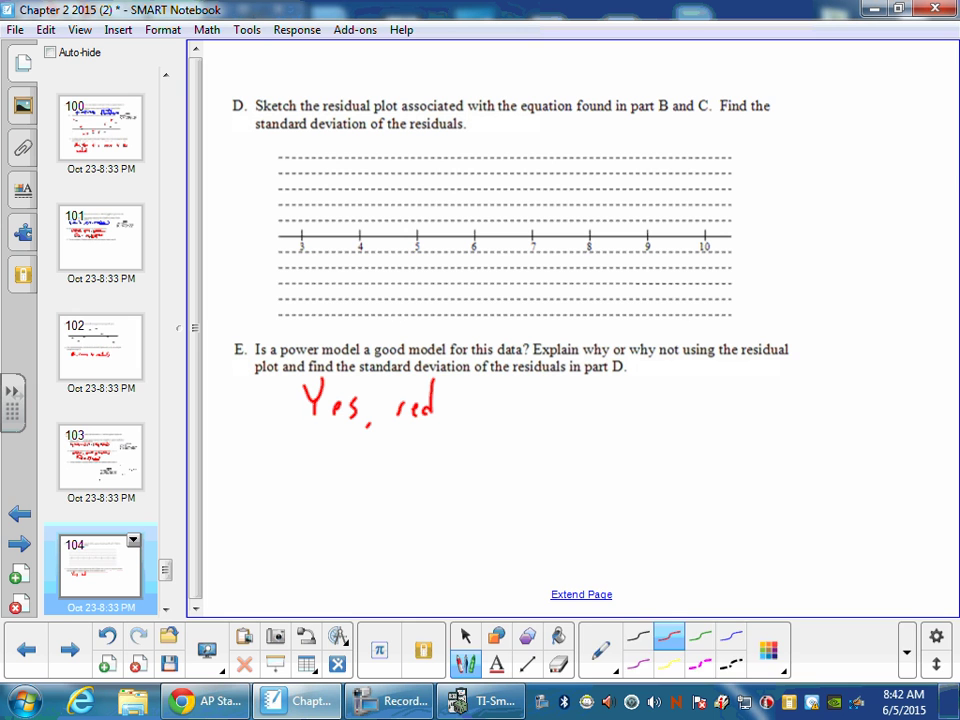
click(558, 664)
drag(443, 378, 425, 405)
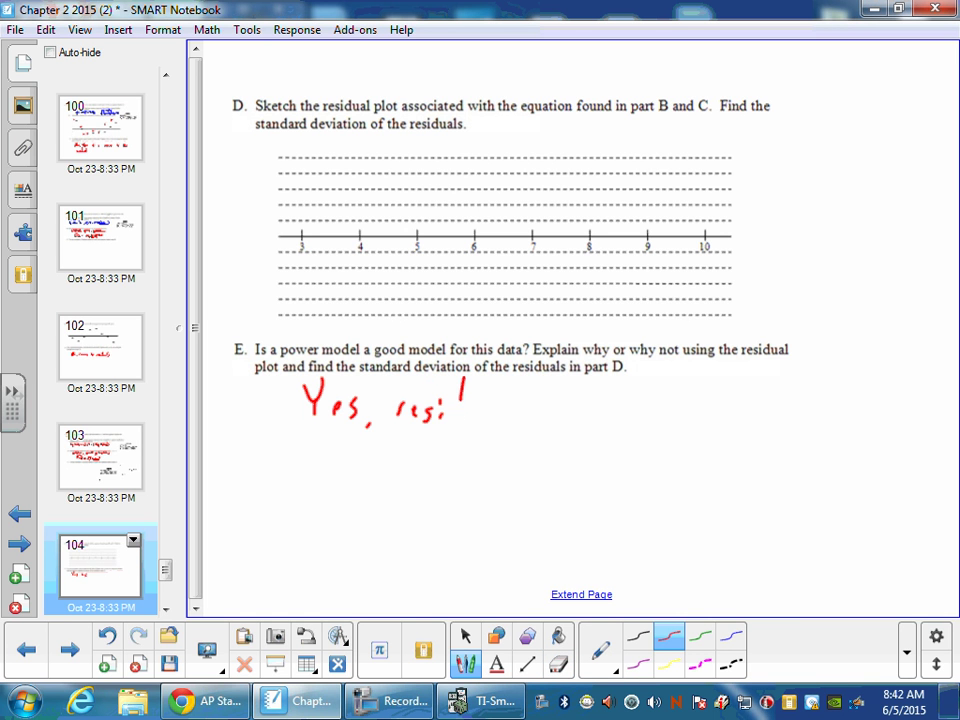
- Finish the red-ink answer 'Yes, residuals do not have a pattern' under part E
drag(462, 402, 461, 414)
click(469, 412)
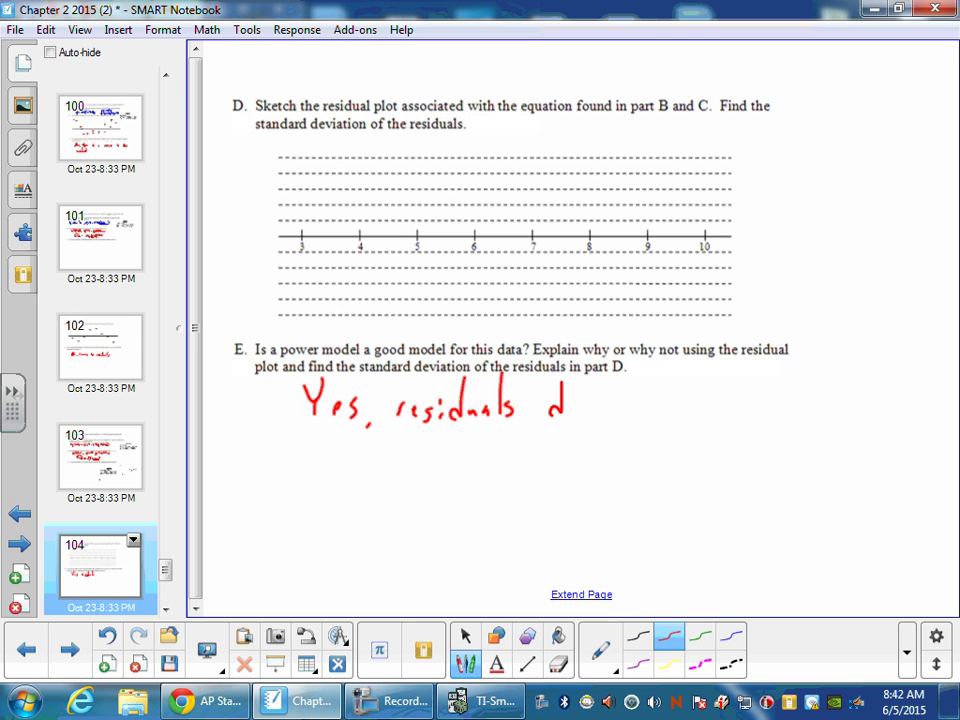
drag(566, 404, 569, 406)
click(617, 409)
drag(701, 376, 713, 409)
click(723, 402)
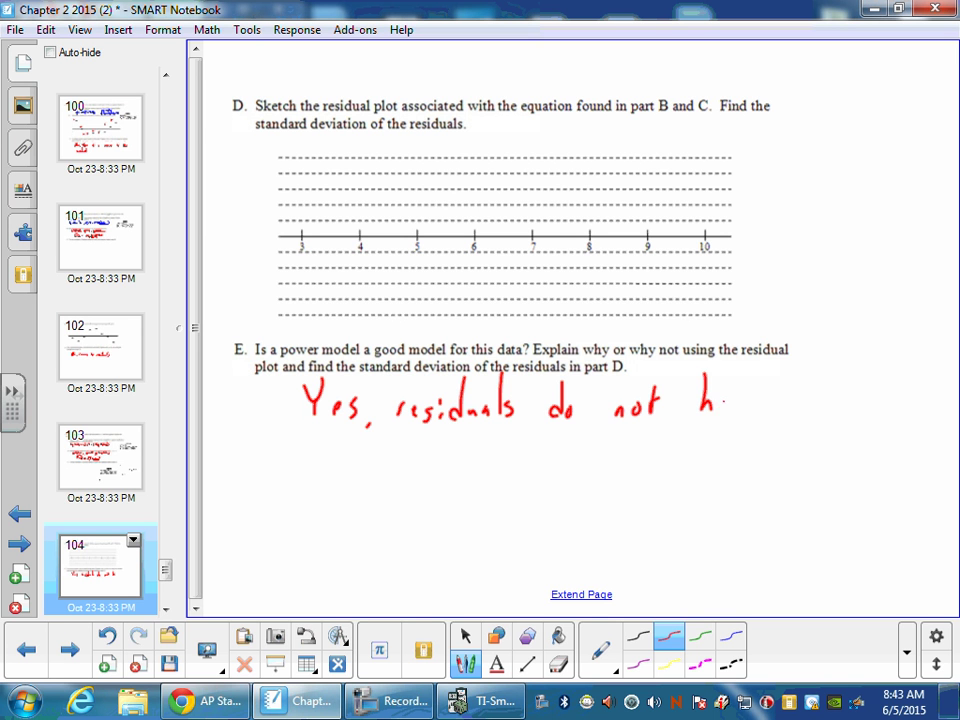
mouse_move(822, 392)
mouse_down()
mouse_move(864, 411)
mouse_move(874, 391)
mouse_move(877, 411)
mouse_move(918, 398)
mouse_up()
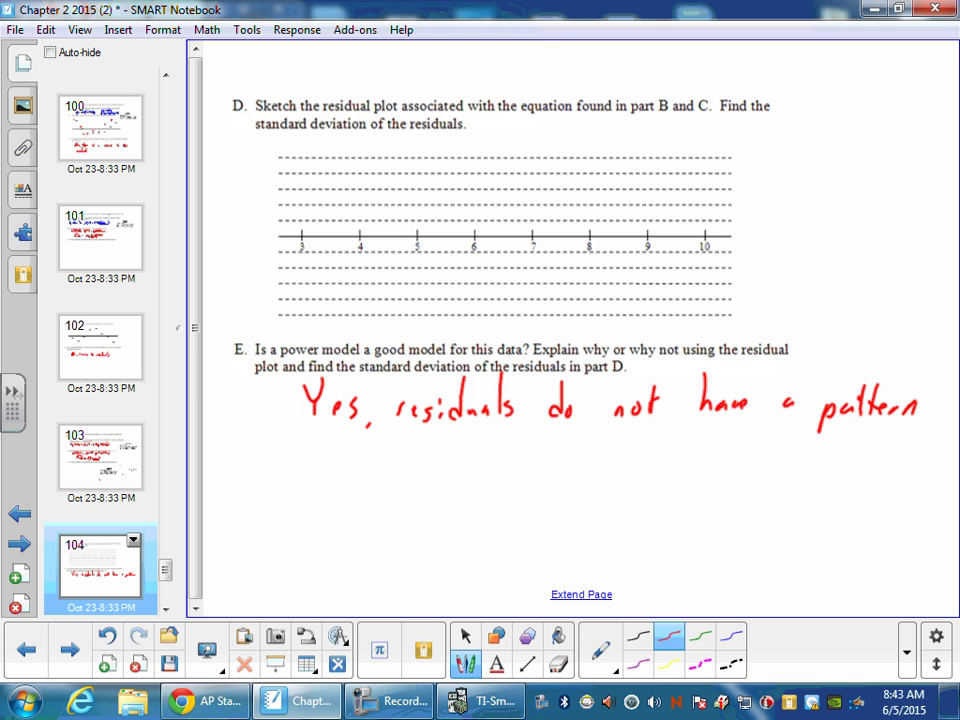
click(464, 636)
click(413, 680)
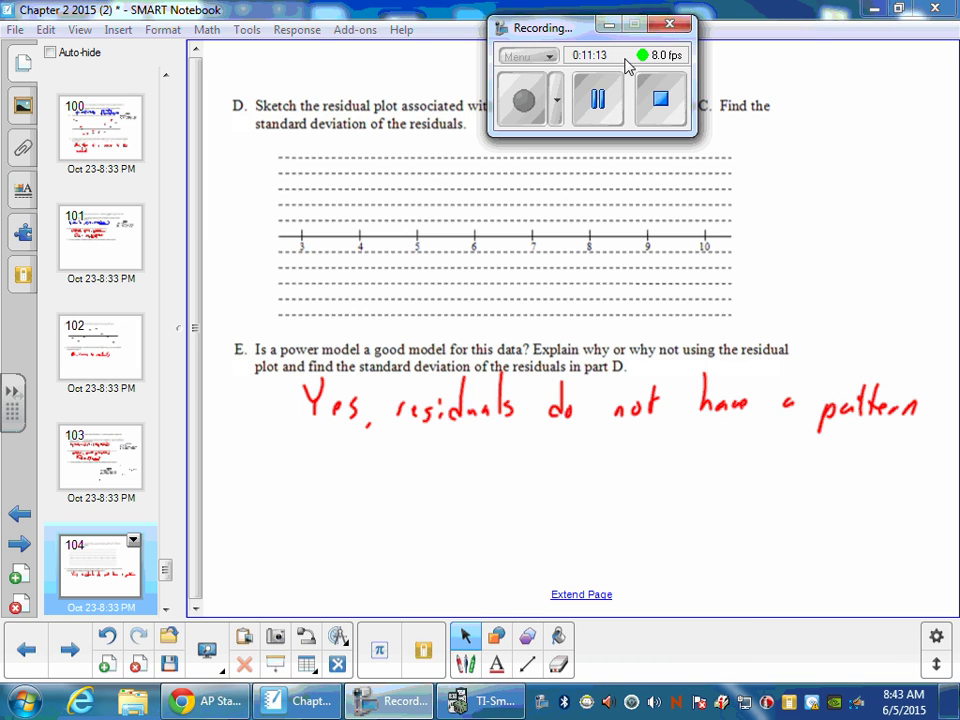